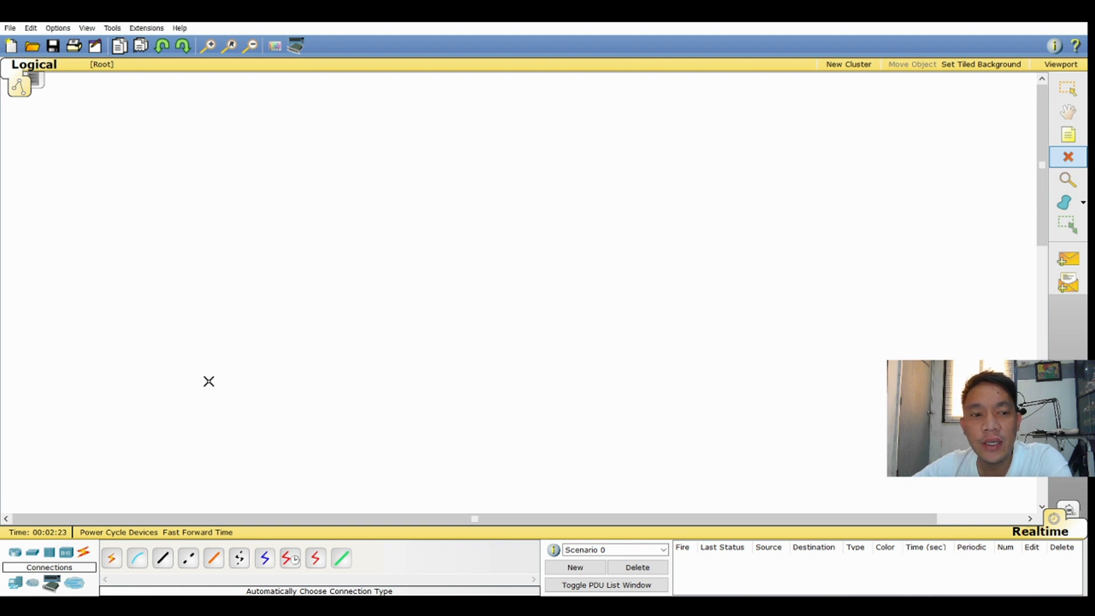
Place two generic PCs in the workspace, spaced well apart on roughly the same level
click(15, 587)
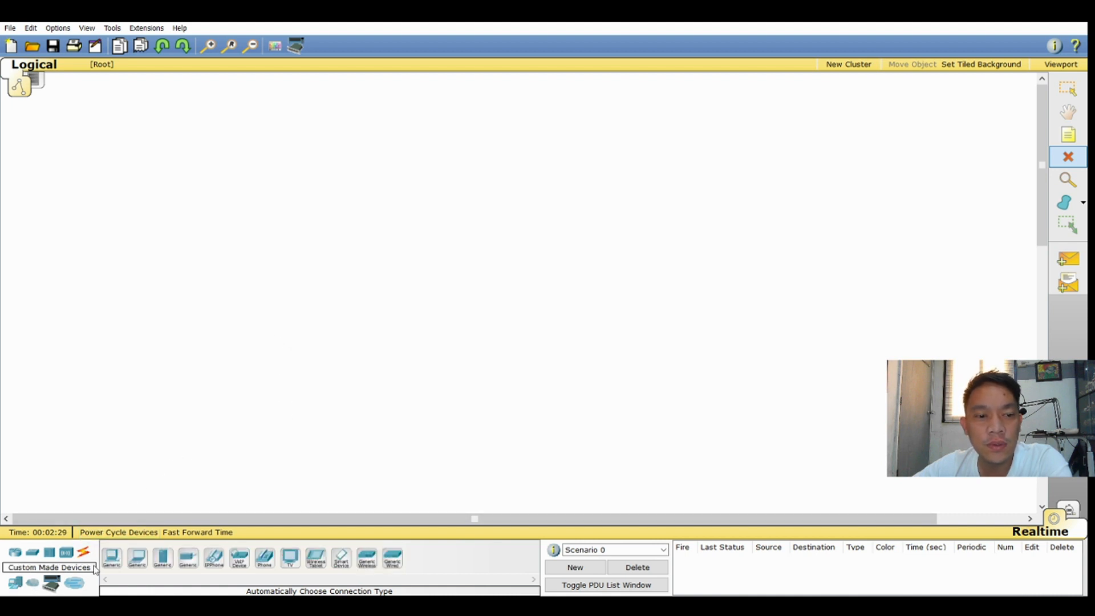
click(112, 557)
click(271, 358)
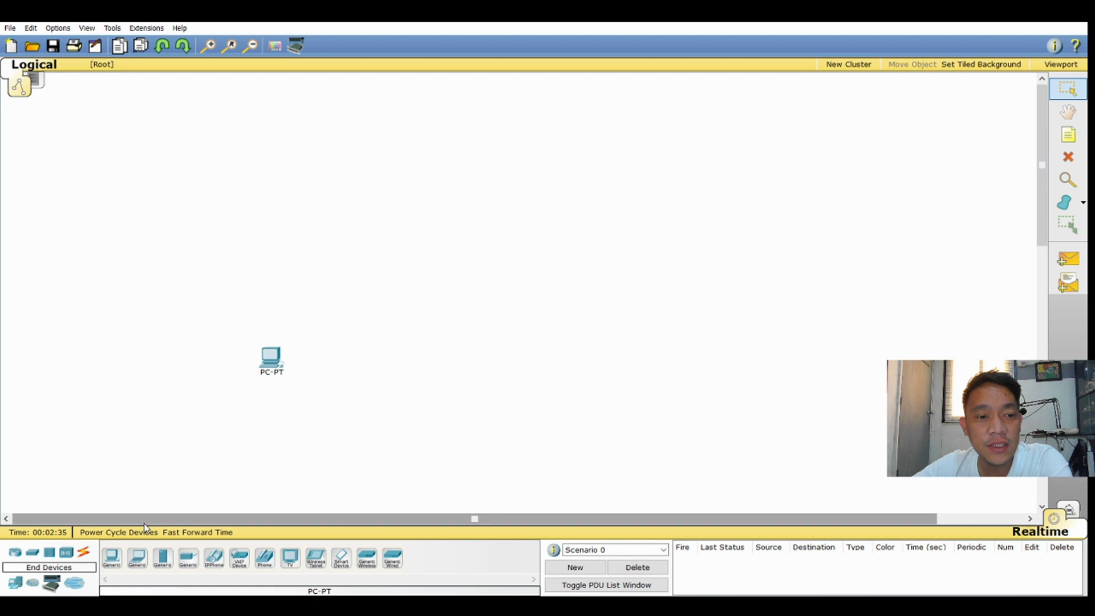
click(112, 557)
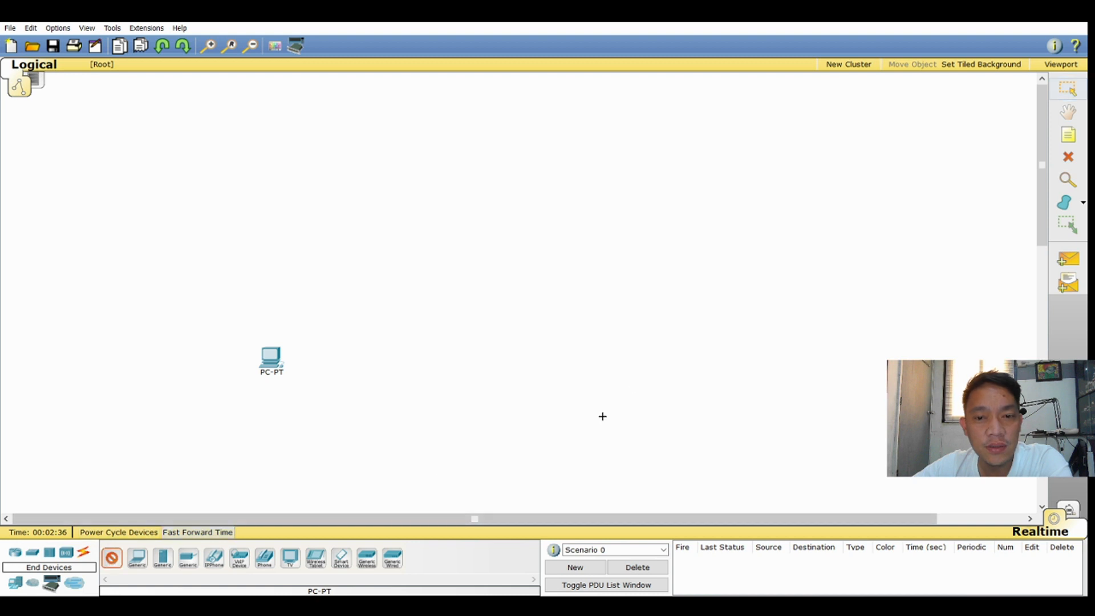
click(631, 365)
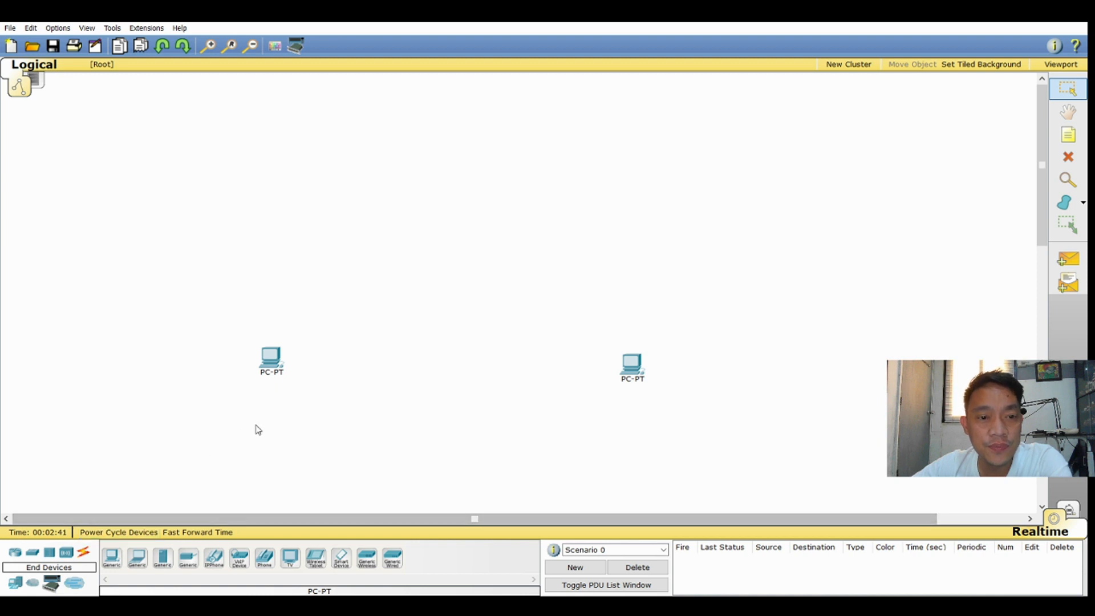
Place two generic Router-PT routers side by side, above and between the two PCs
click(16, 552)
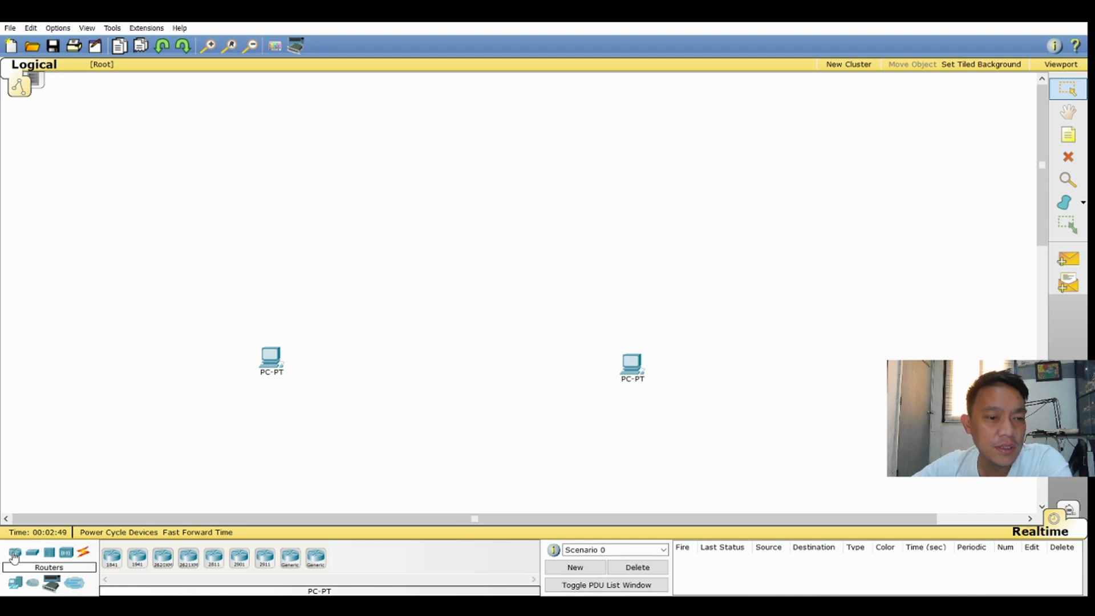
click(291, 561)
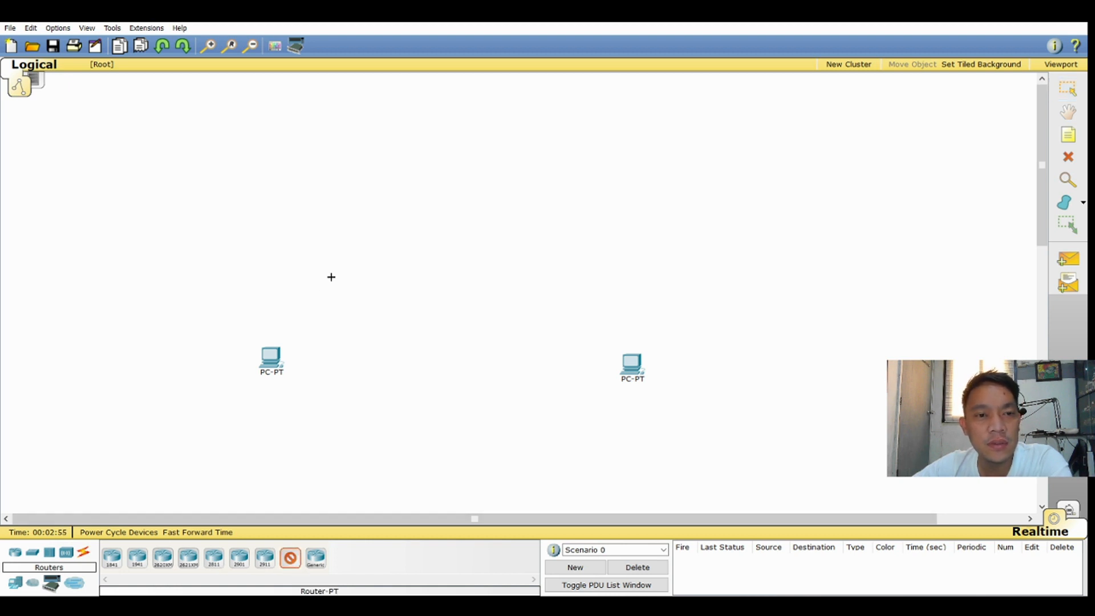
click(353, 267)
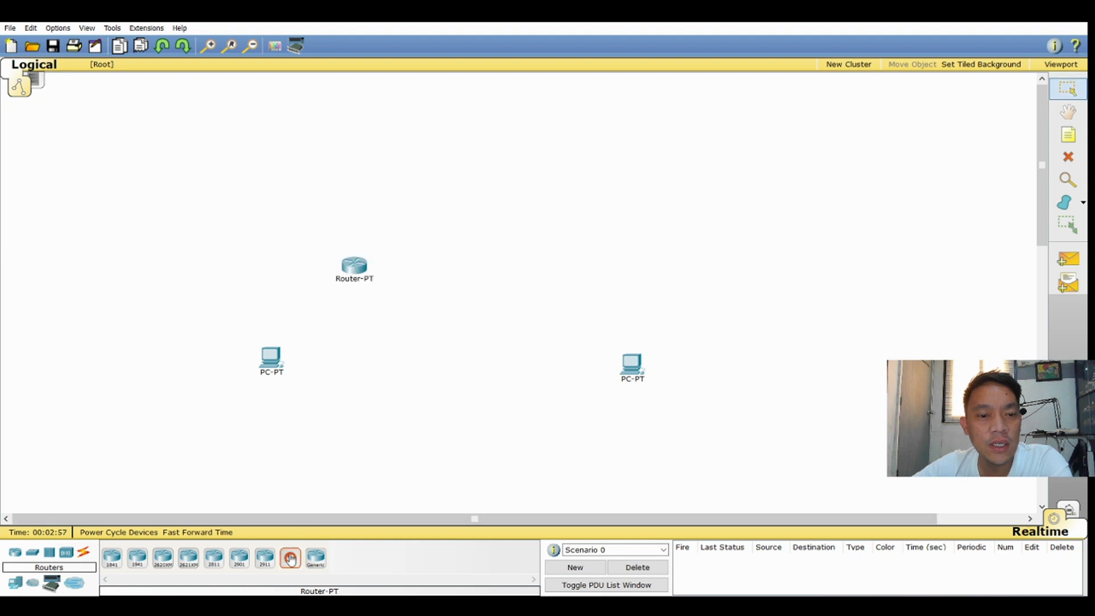
click(541, 265)
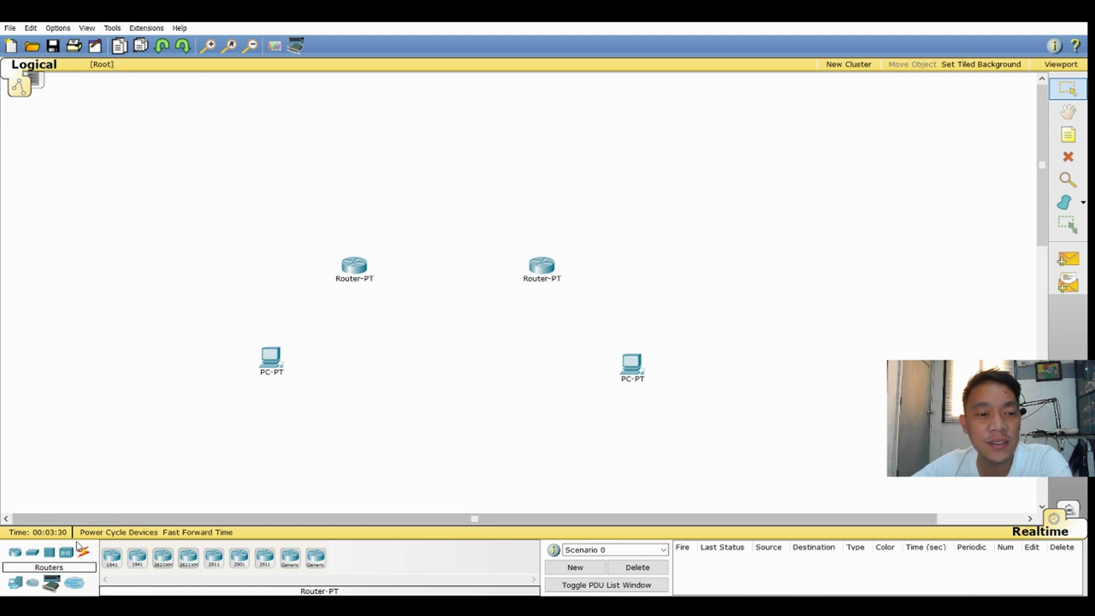
Connect each PC to its nearest router using the automatically chosen connection type
click(84, 553)
click(112, 558)
click(270, 360)
click(354, 267)
click(112, 557)
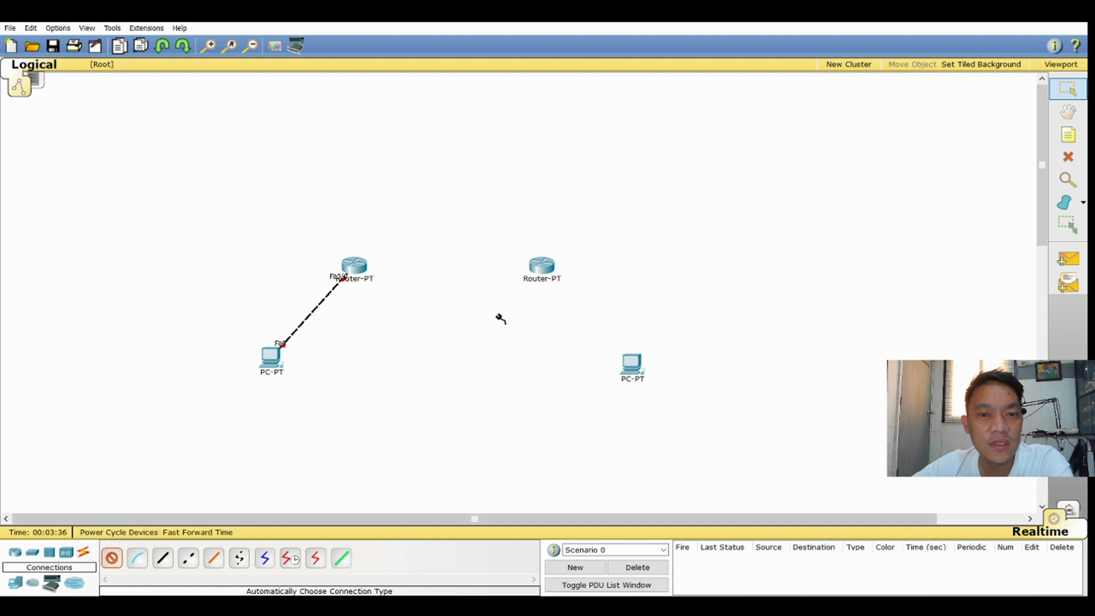
click(548, 269)
click(631, 363)
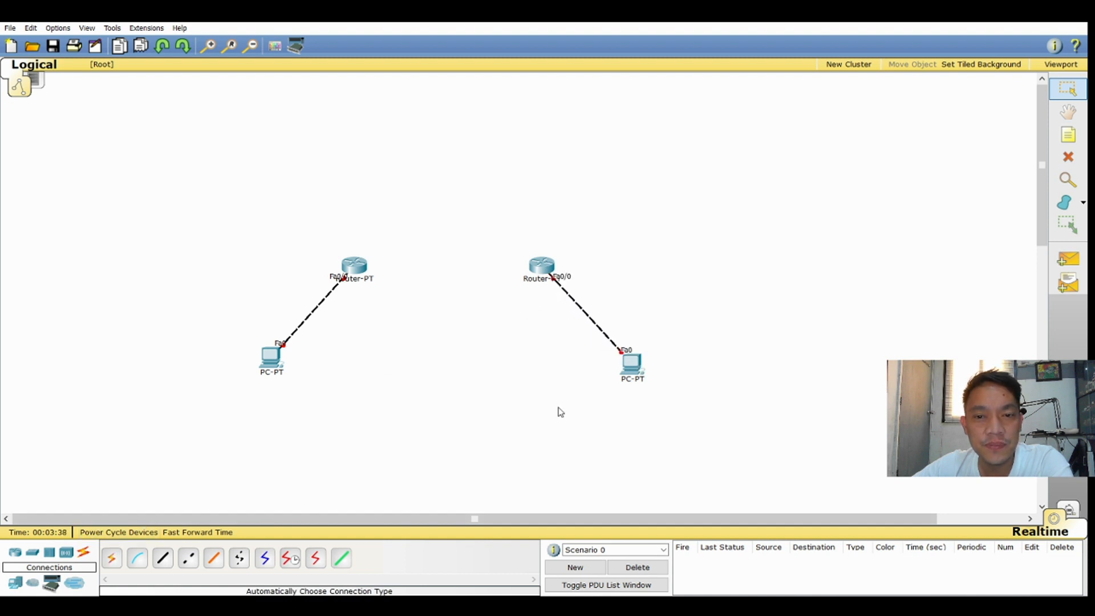
Link the two routers to each other using the automatically chosen connection type
click(112, 557)
click(355, 267)
click(538, 270)
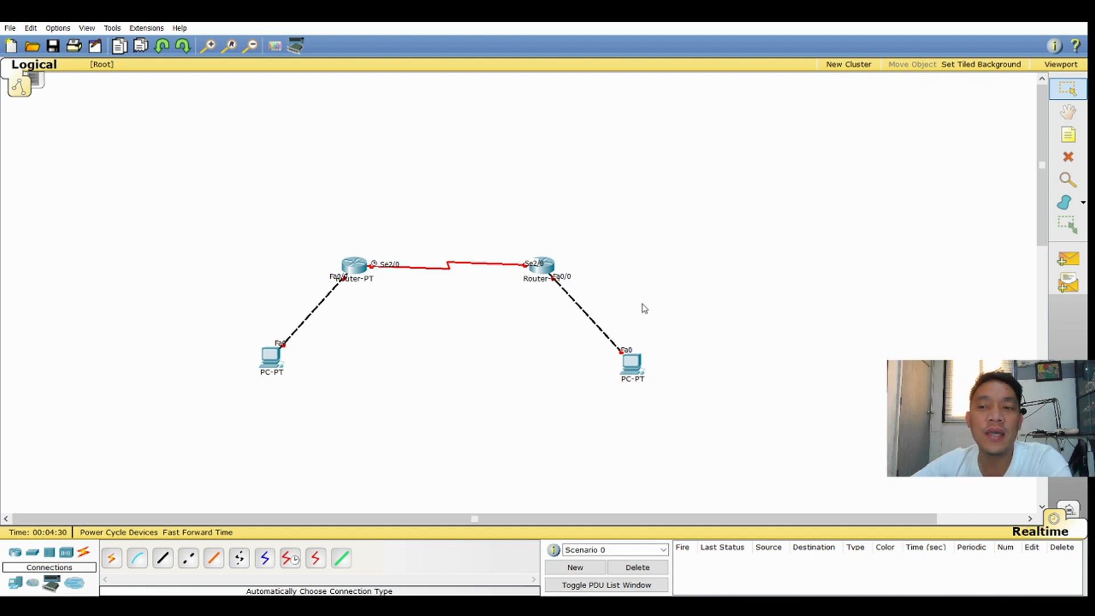
Add the note 192.168.1.0/25 and position it beside the link between the left PC and its router
click(1070, 142)
click(179, 294)
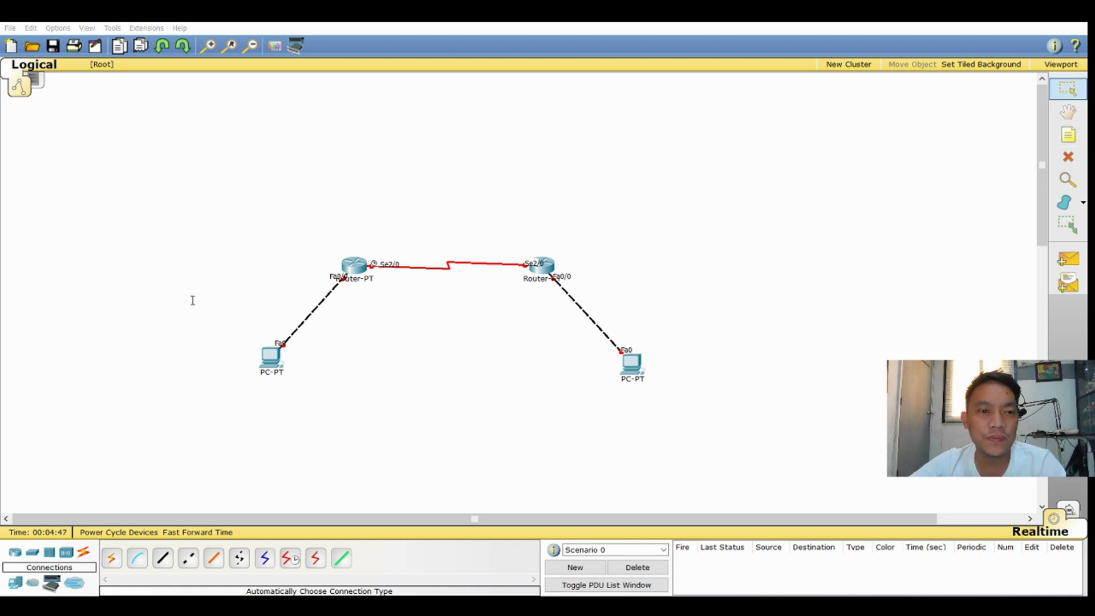
click(232, 269)
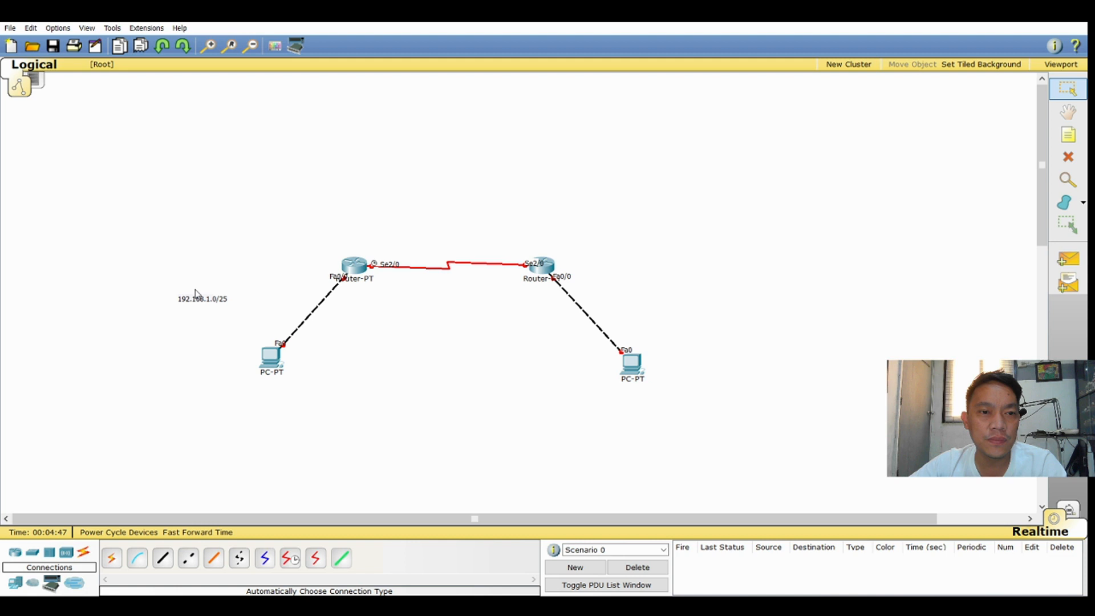
click(212, 303)
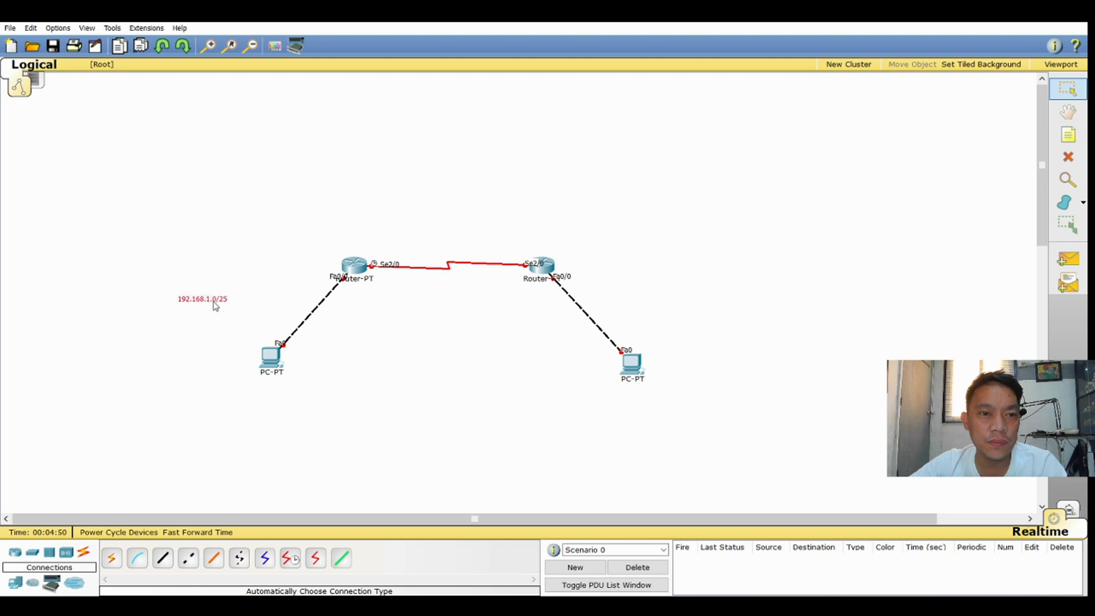
drag(213, 302, 285, 318)
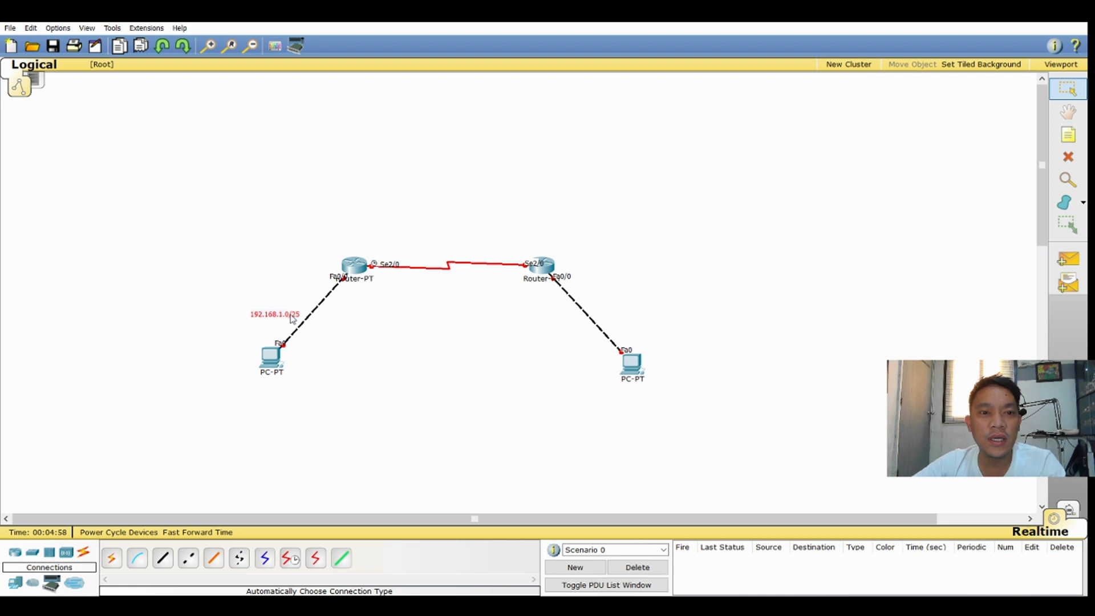
Add the note 192.168.2.0/24 and position it just above the serial link between the routers
click(1068, 135)
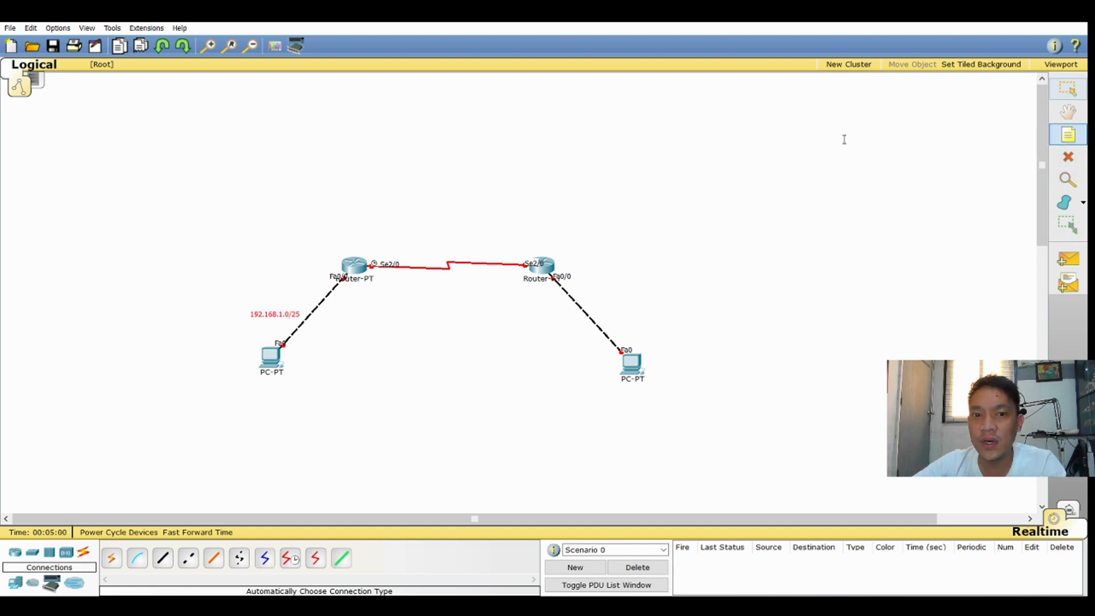
click(410, 232)
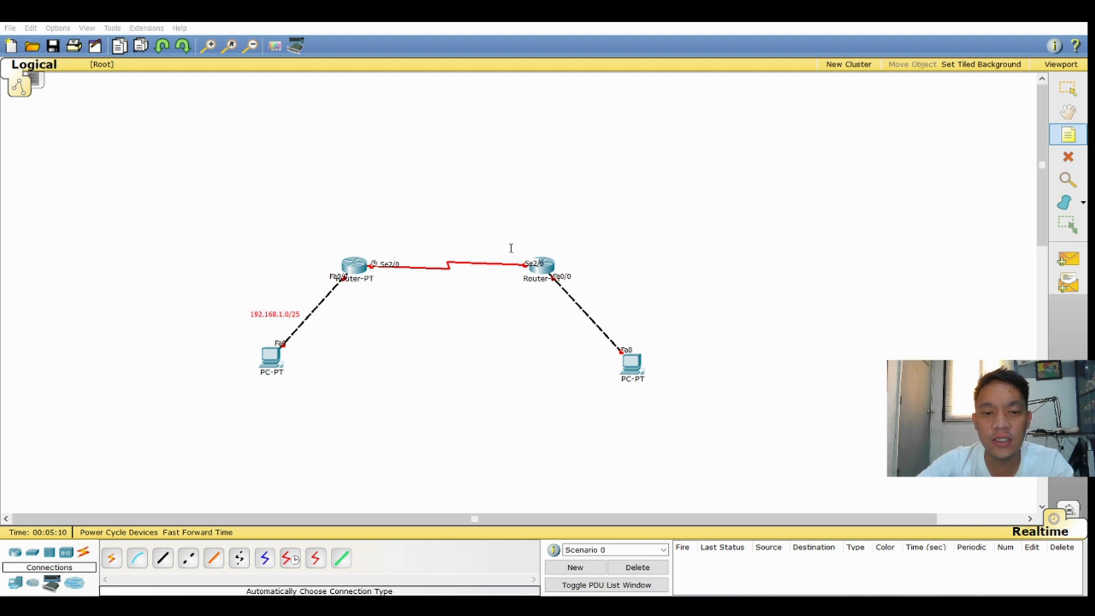
key(Escape)
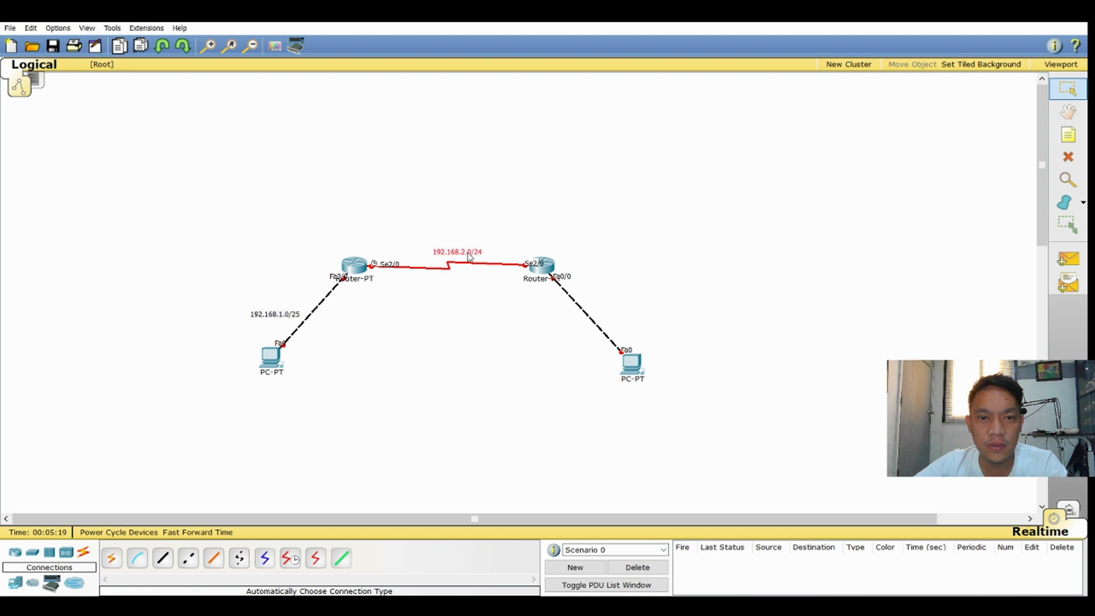
drag(468, 253, 461, 251)
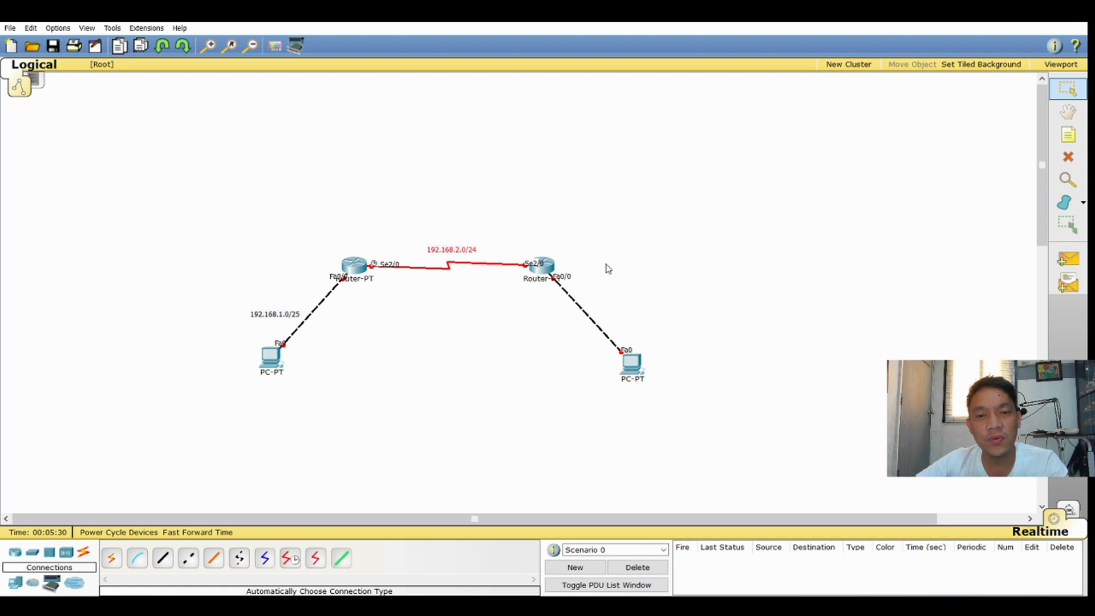
Add the note 192.168.3.0/24 and position it beside the link between the right router and its PC
click(1068, 134)
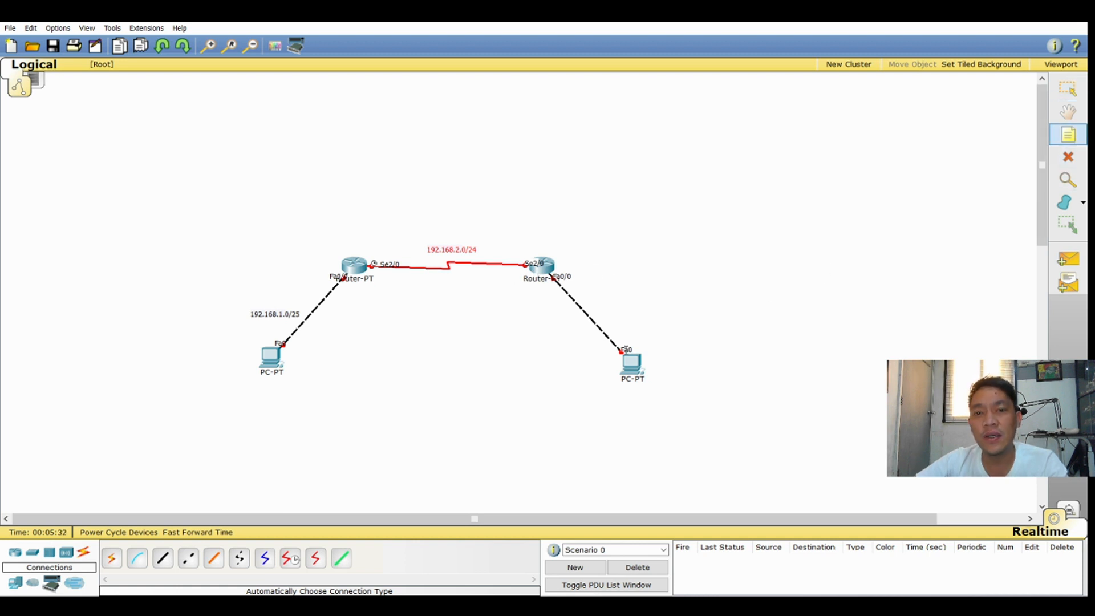
click(648, 304)
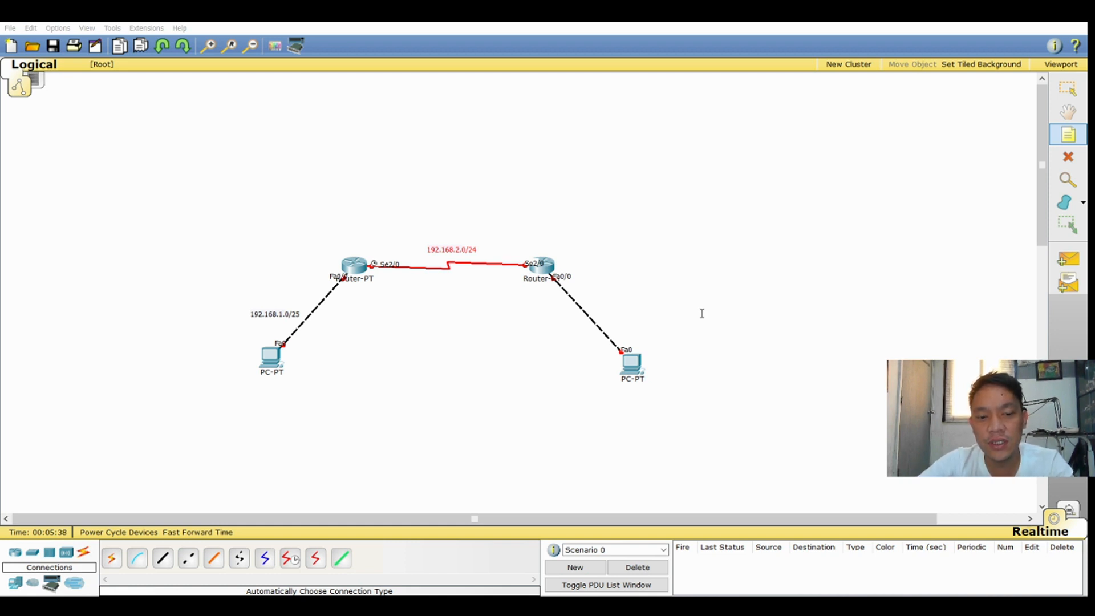
key(Escape)
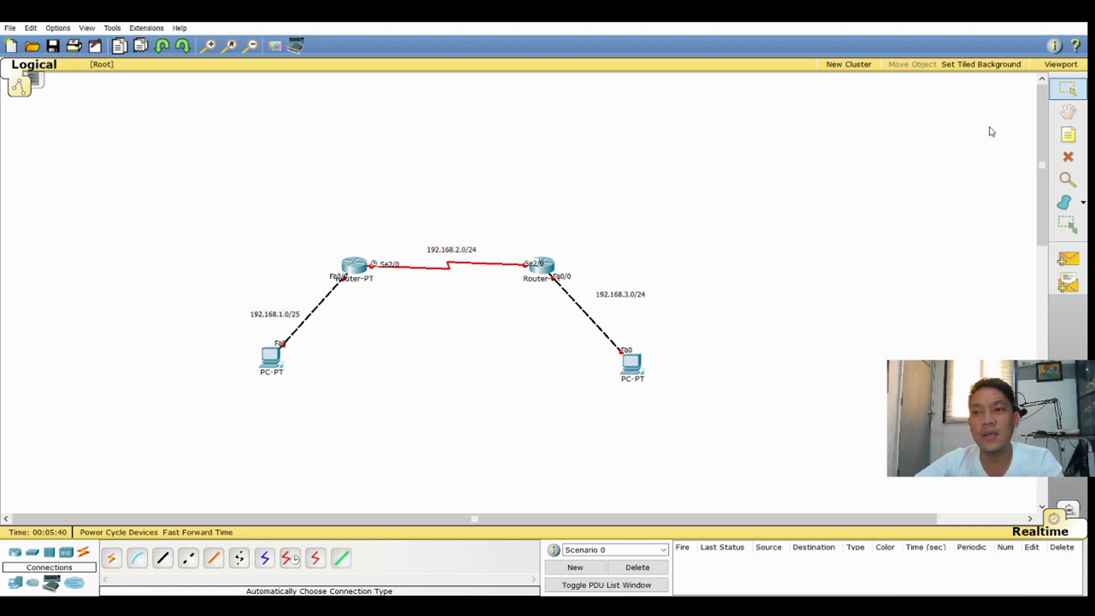
mouse_move(630, 296)
mouse_down()
mouse_move(638, 318)
mouse_move(629, 309)
mouse_up()
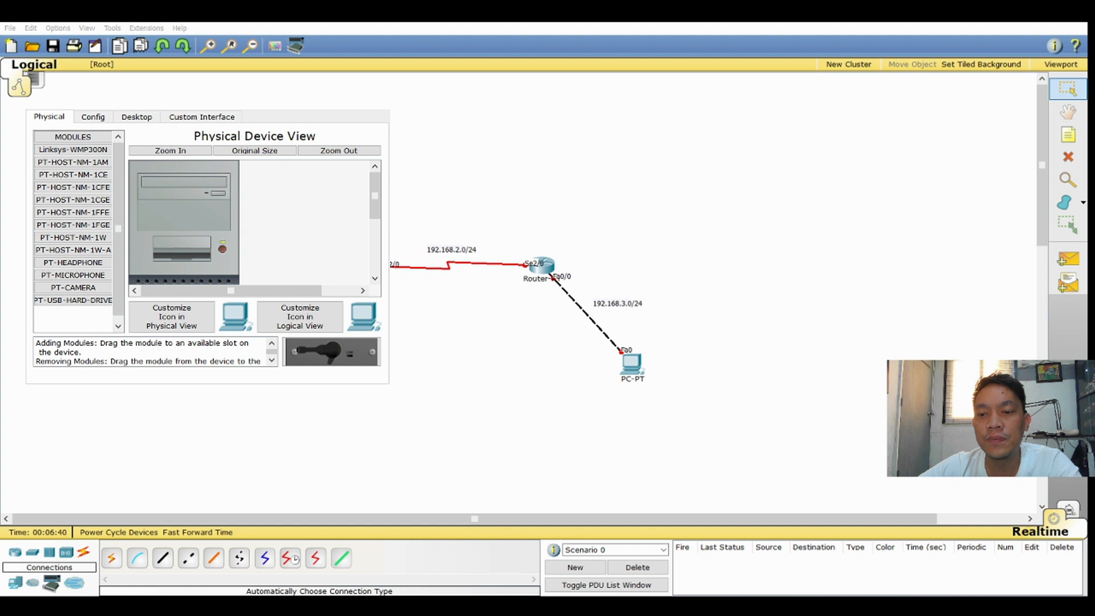
In the left PC's IP configuration, set the static IP address 192.168.1.2 with subnet mask 255.255.255.0
click(590, 373)
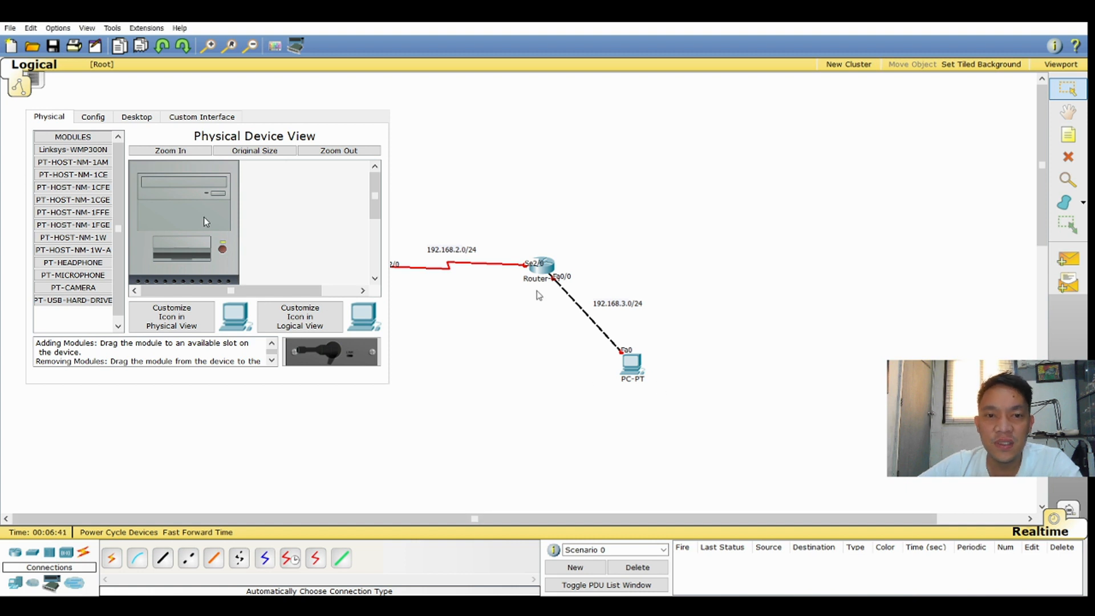
click(278, 298)
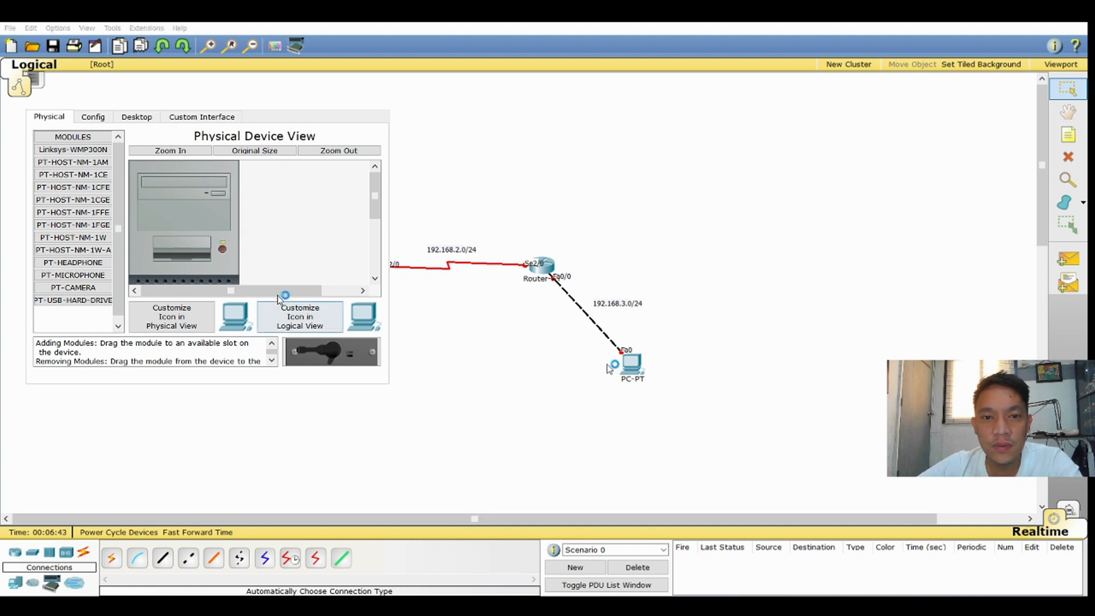
click(137, 116)
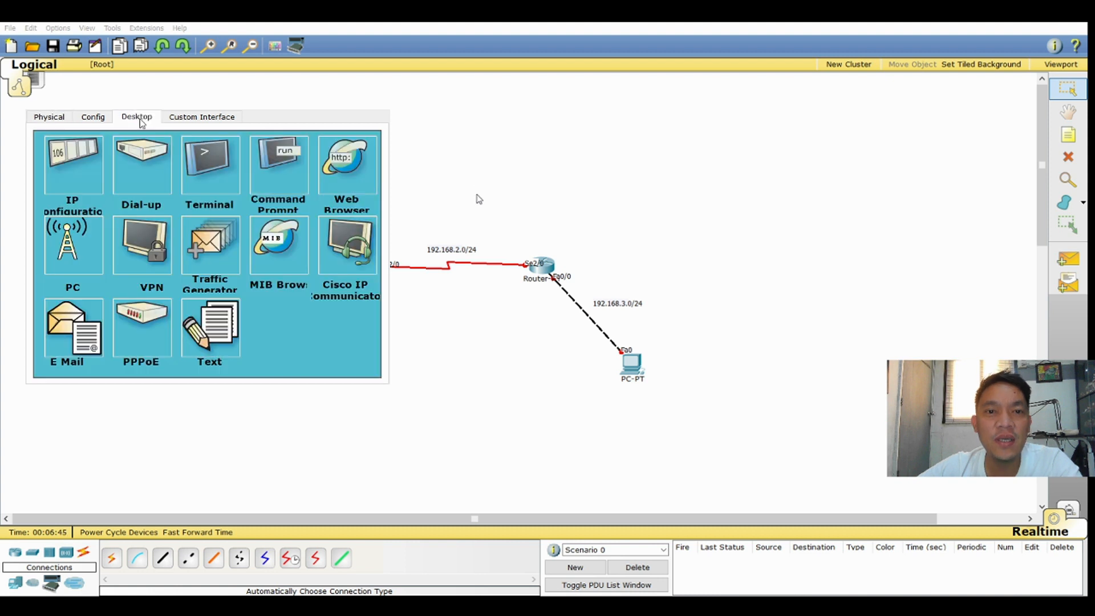
click(64, 172)
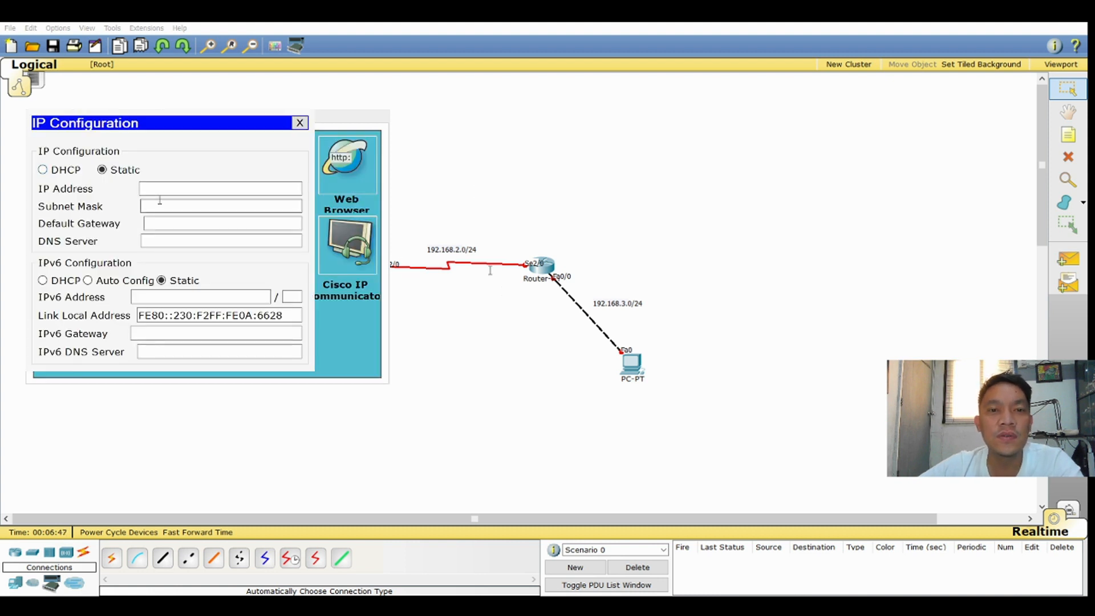
click(188, 187)
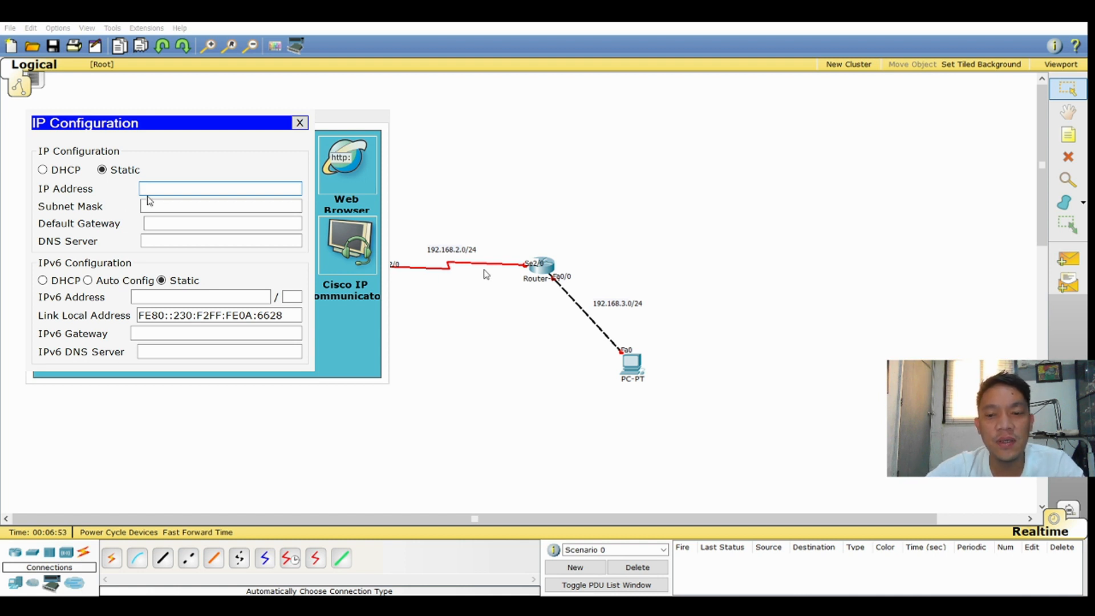
text(19)
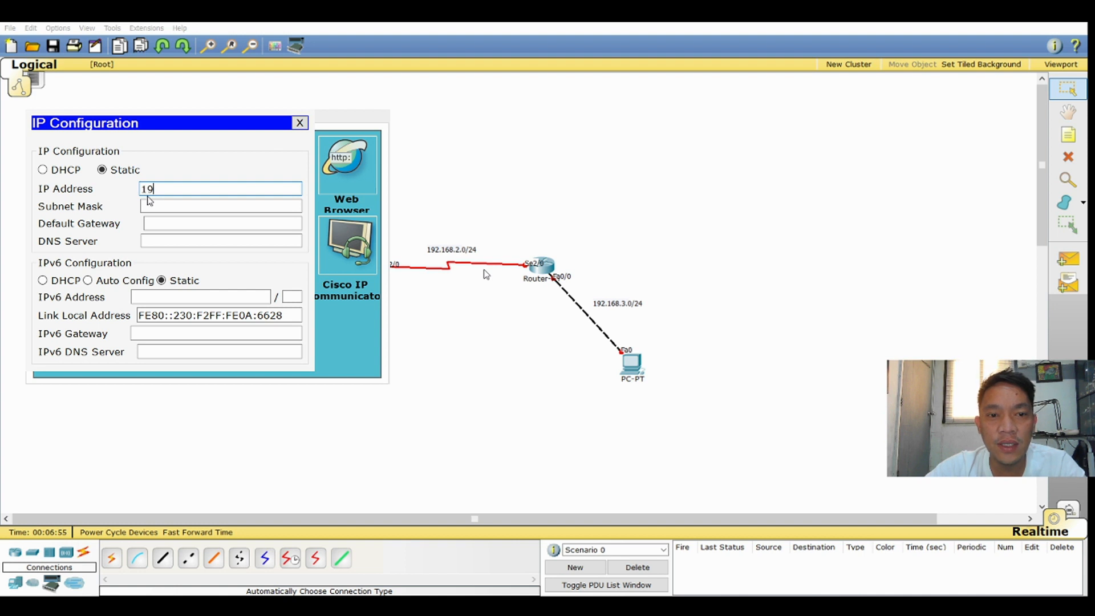
text(2.168)
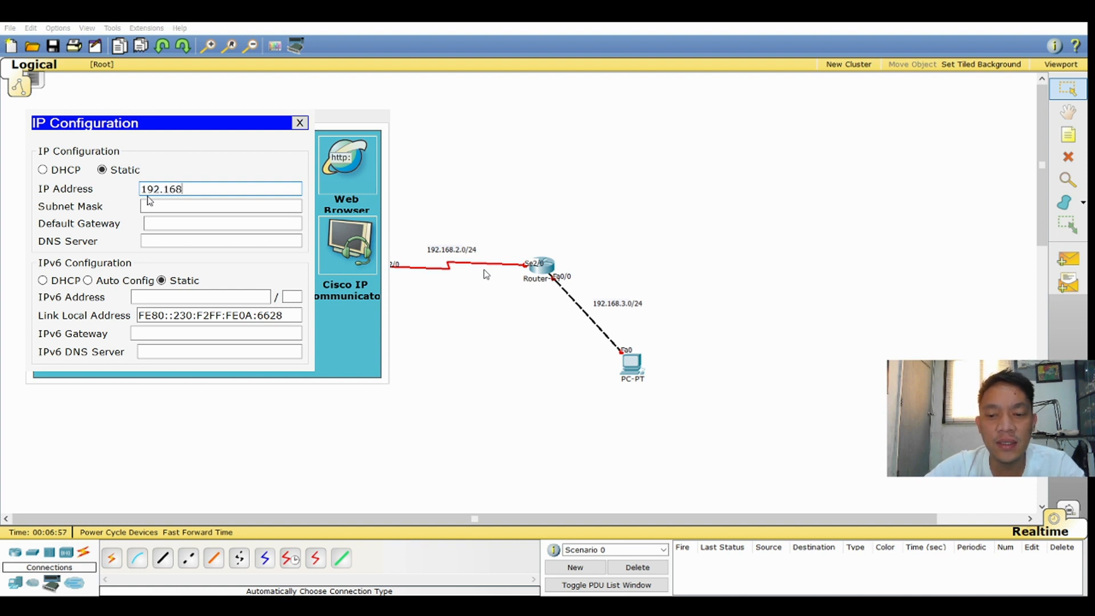
text(.1.)
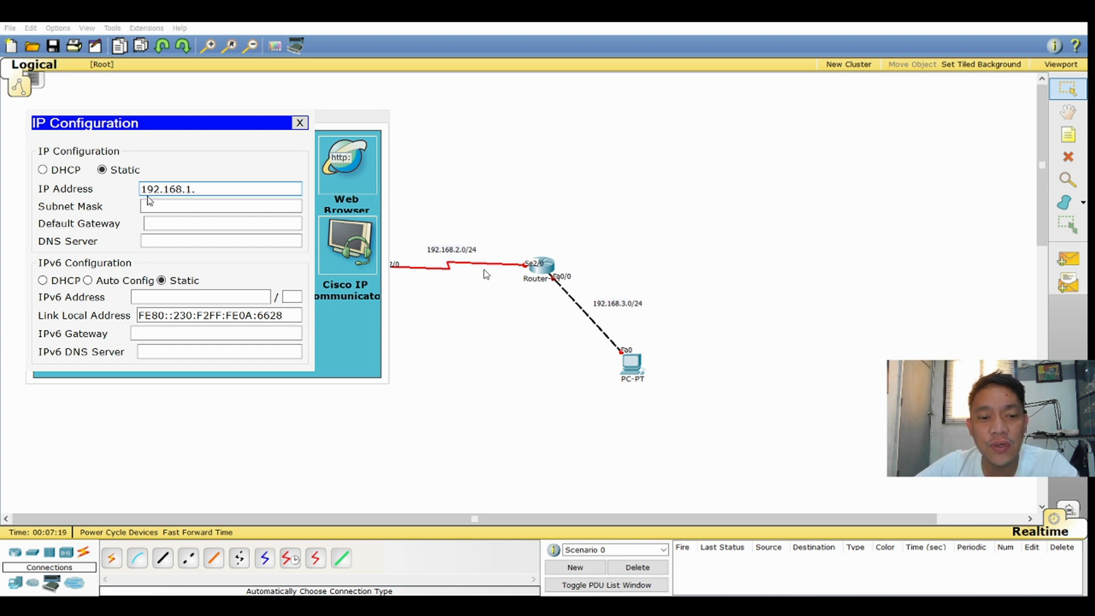
text(2)
click(180, 209)
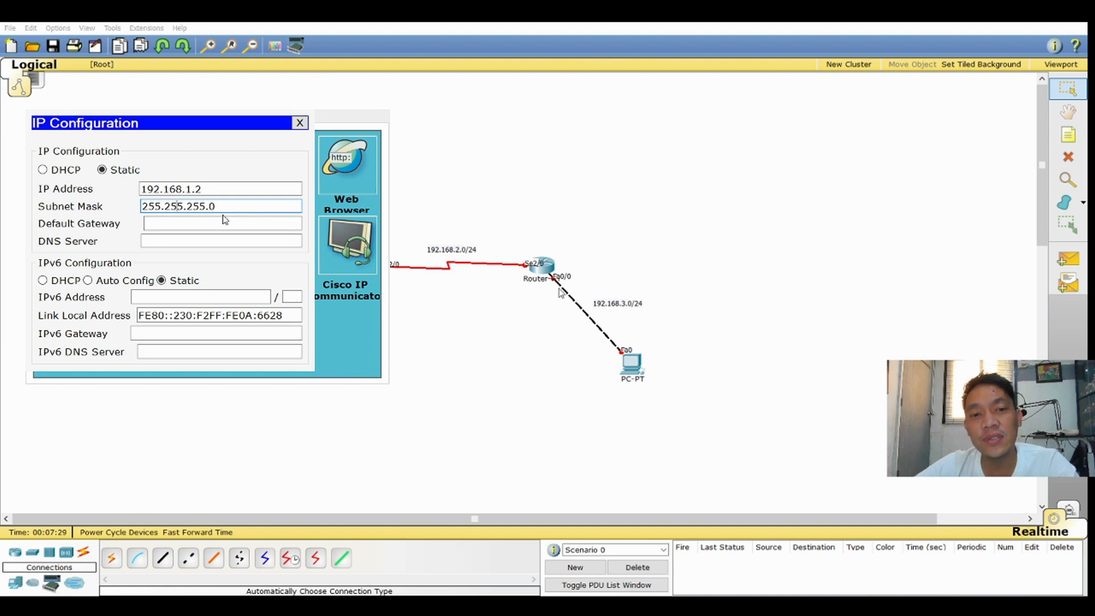
Set the left PC's default gateway to 192.168.1.1
click(181, 224)
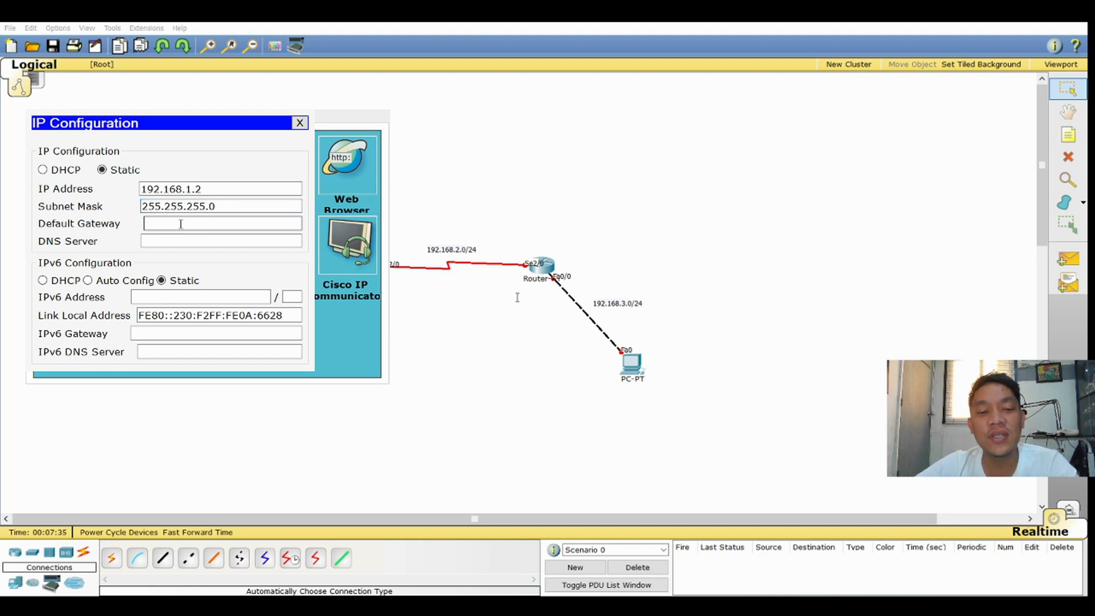
text(192.168.1.1)
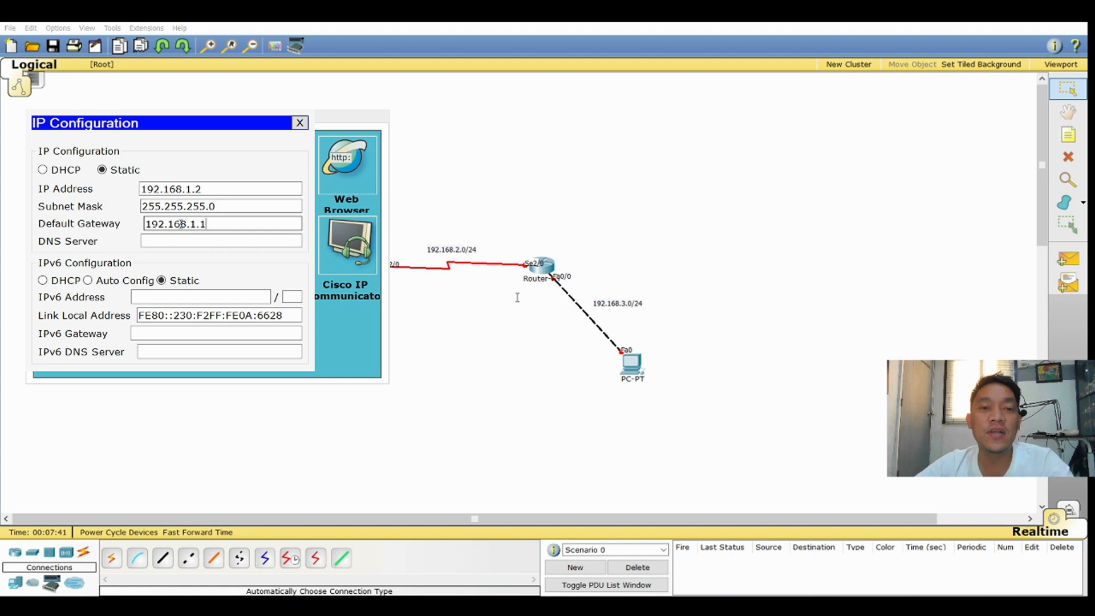
drag(214, 225, 144, 224)
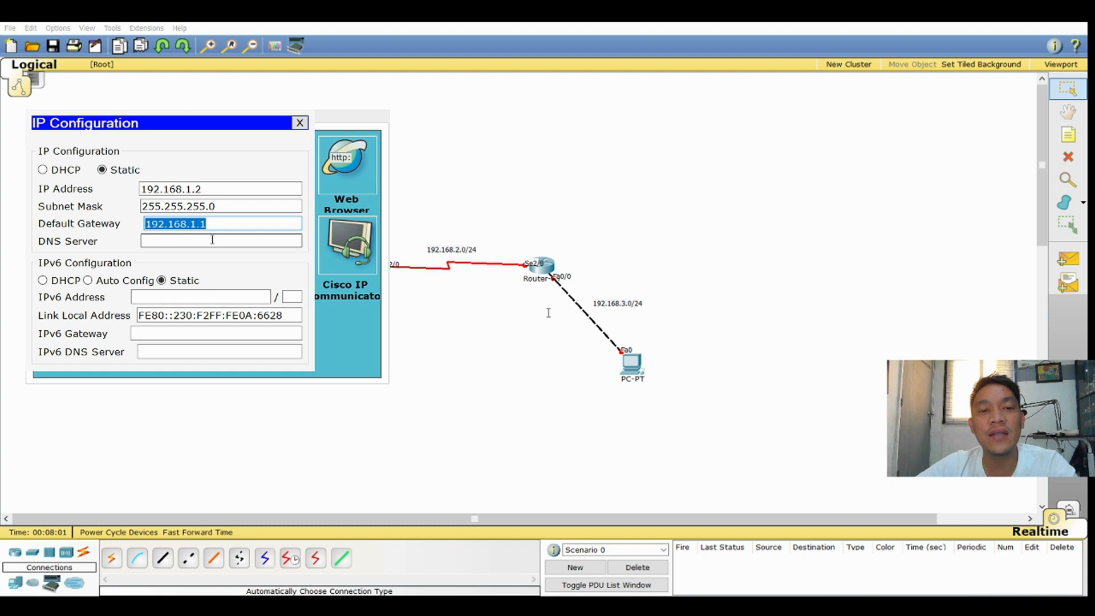
Close the left PC's configuration, and give the right PC the static IP address 192.168.3.2 with subnet mask 255.255.255.0
click(299, 124)
click(702, 177)
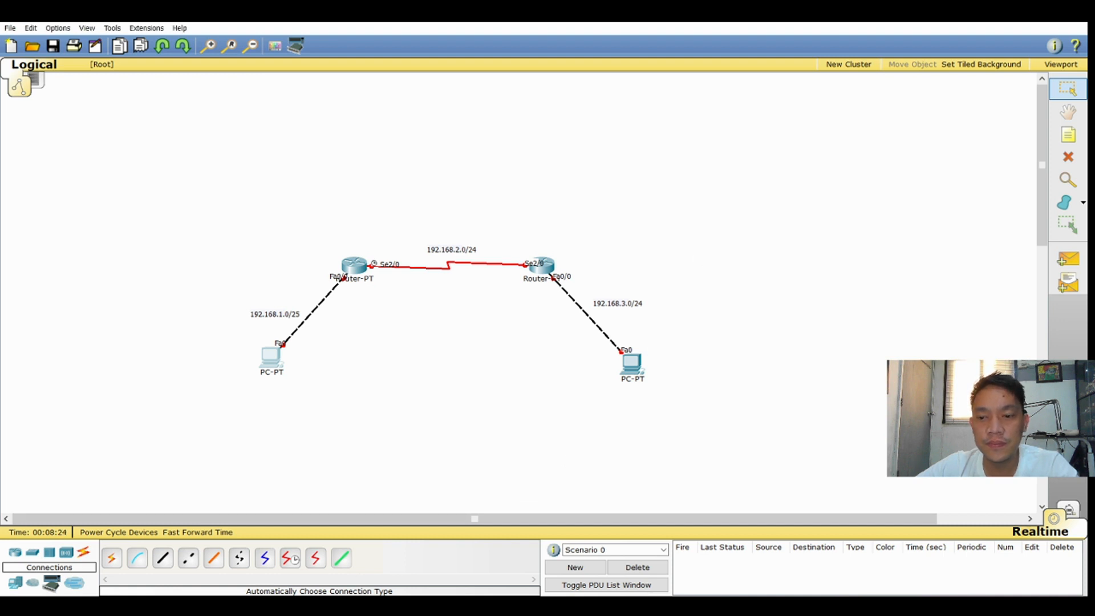
click(636, 363)
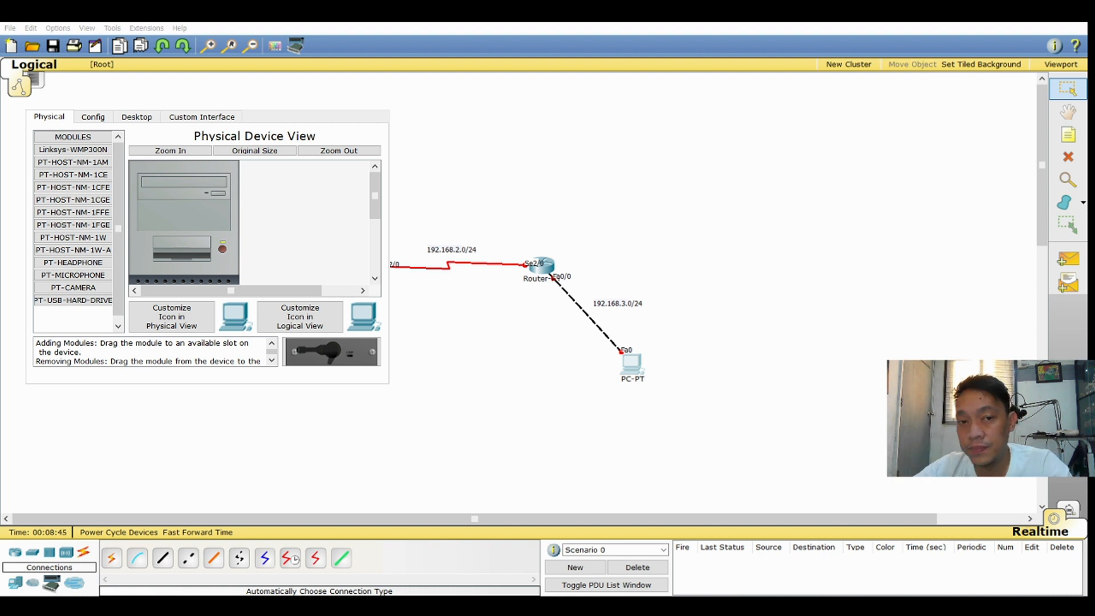
drag(208, 100, 842, 28)
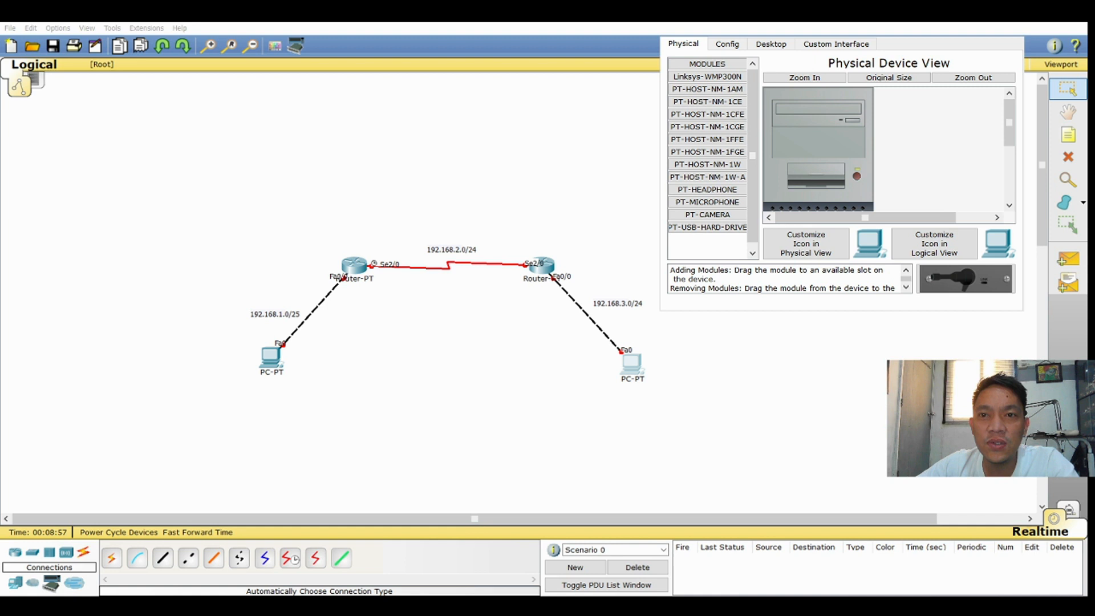
click(777, 46)
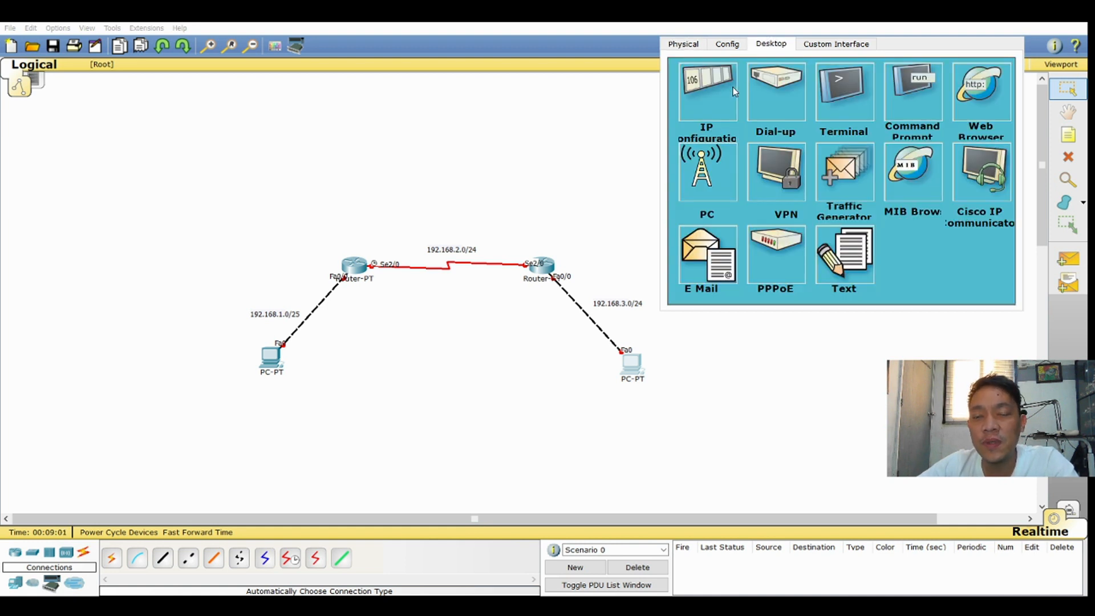
click(717, 97)
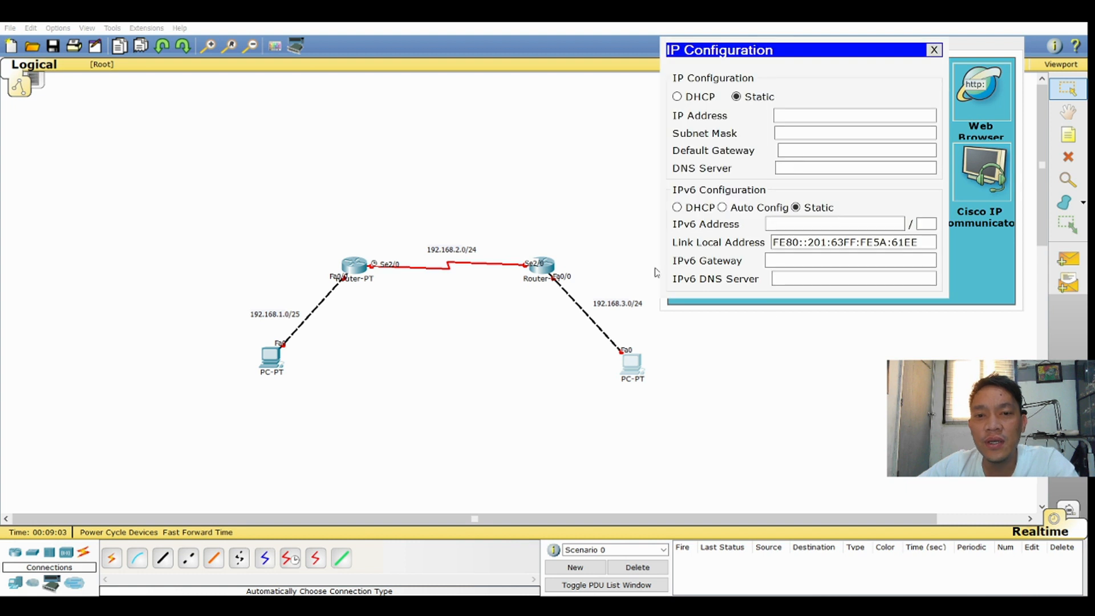
click(815, 113)
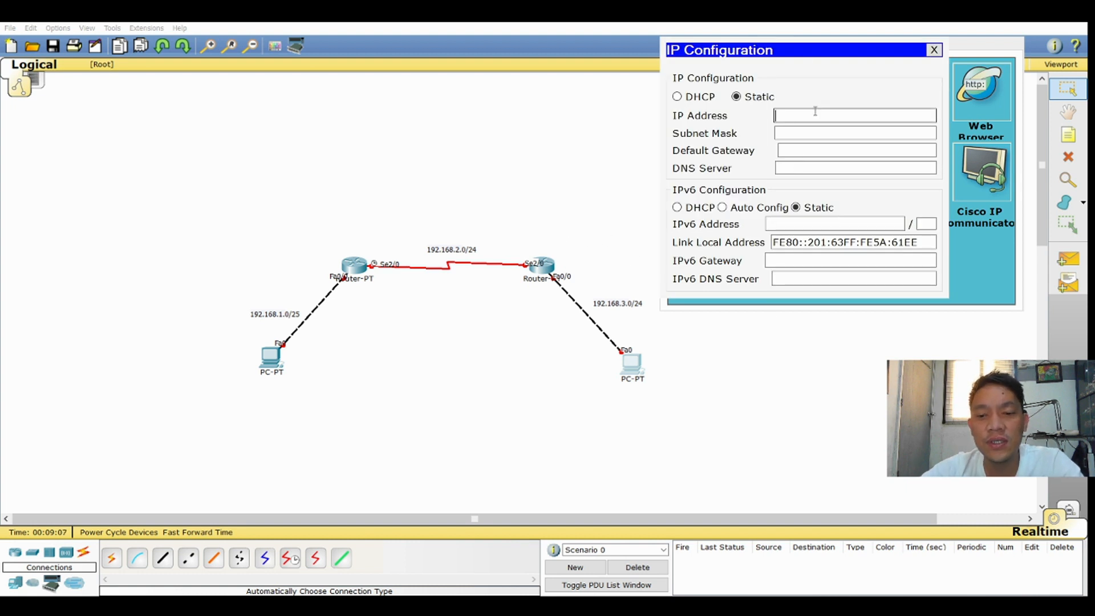
text(192.)
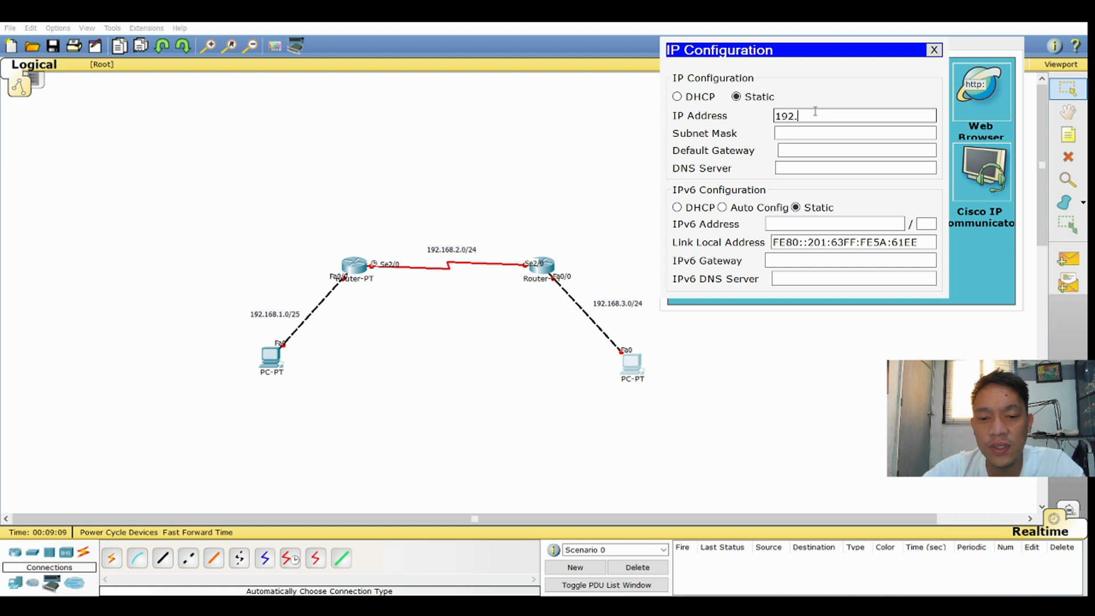
text(168.3.2)
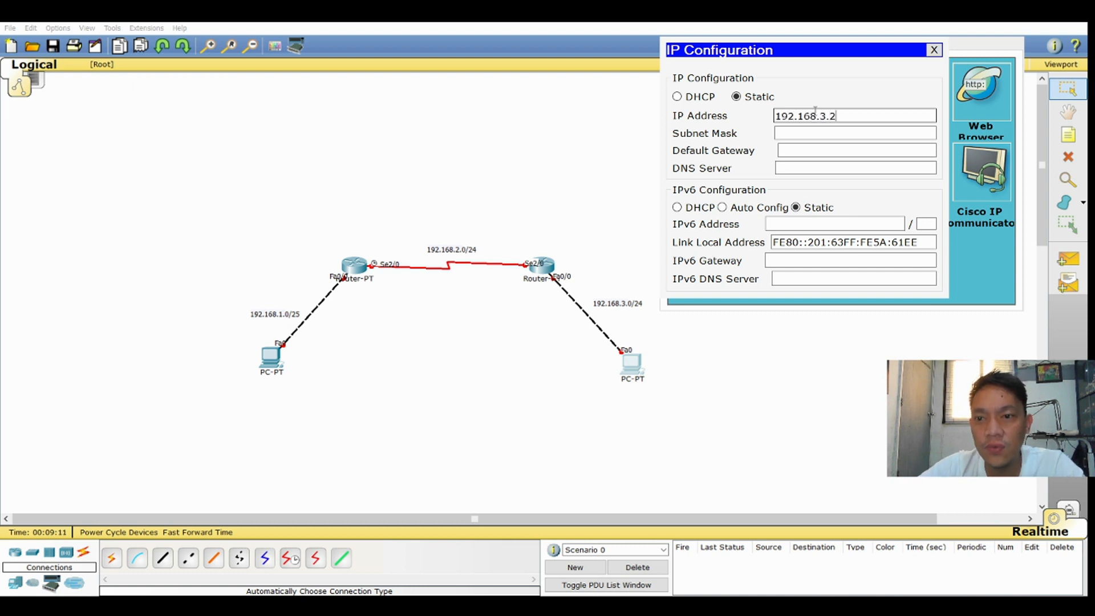
key(Tab)
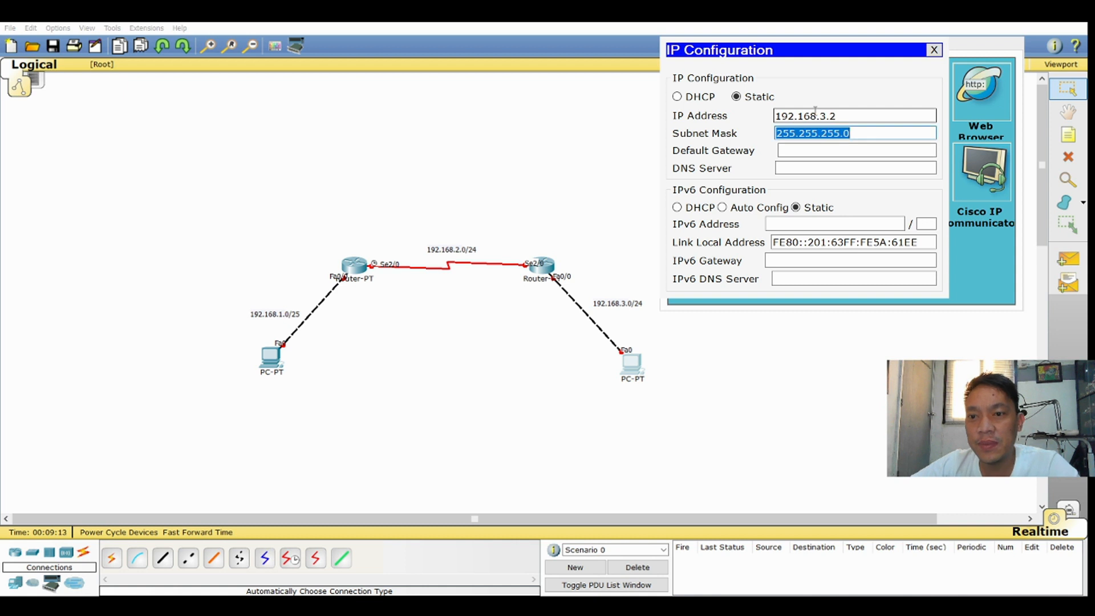
Set the right PC's default gateway to 192.168.3.1 and close its configuration window
click(842, 149)
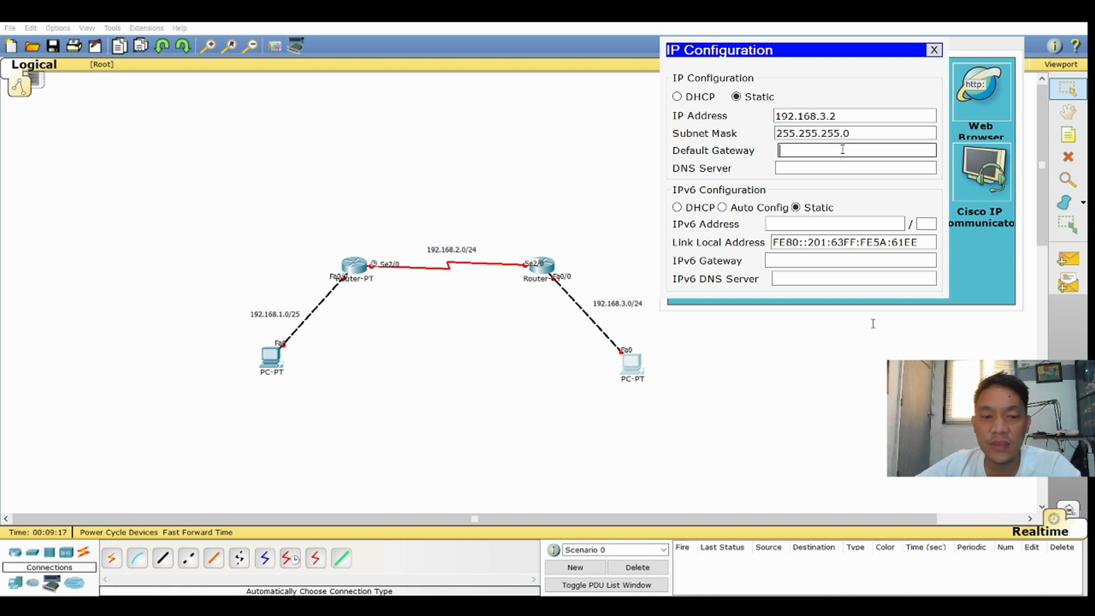
text(192)
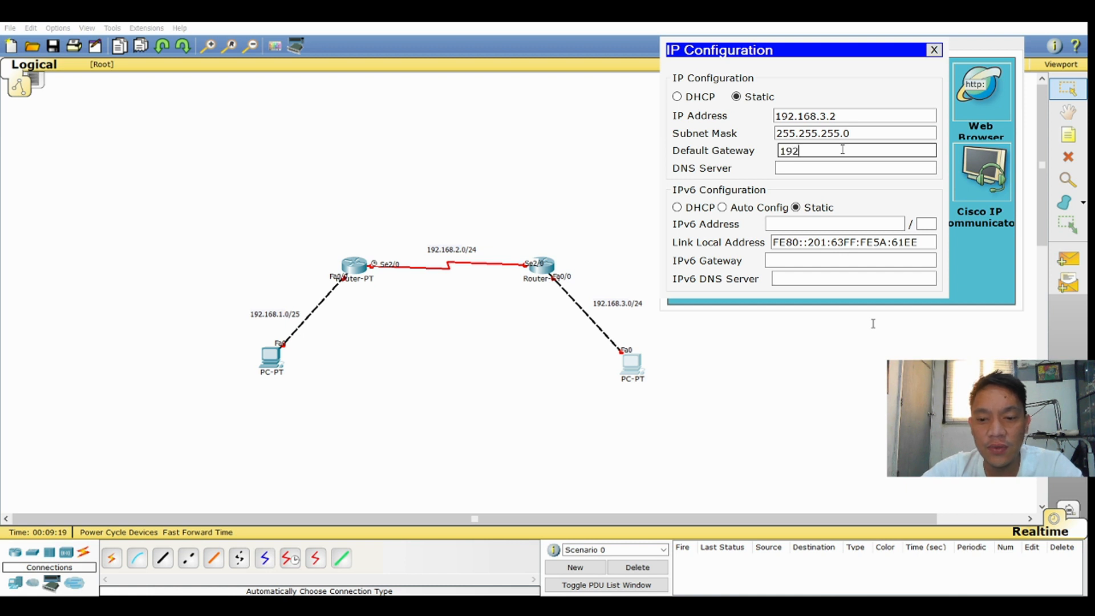
text(.168.)
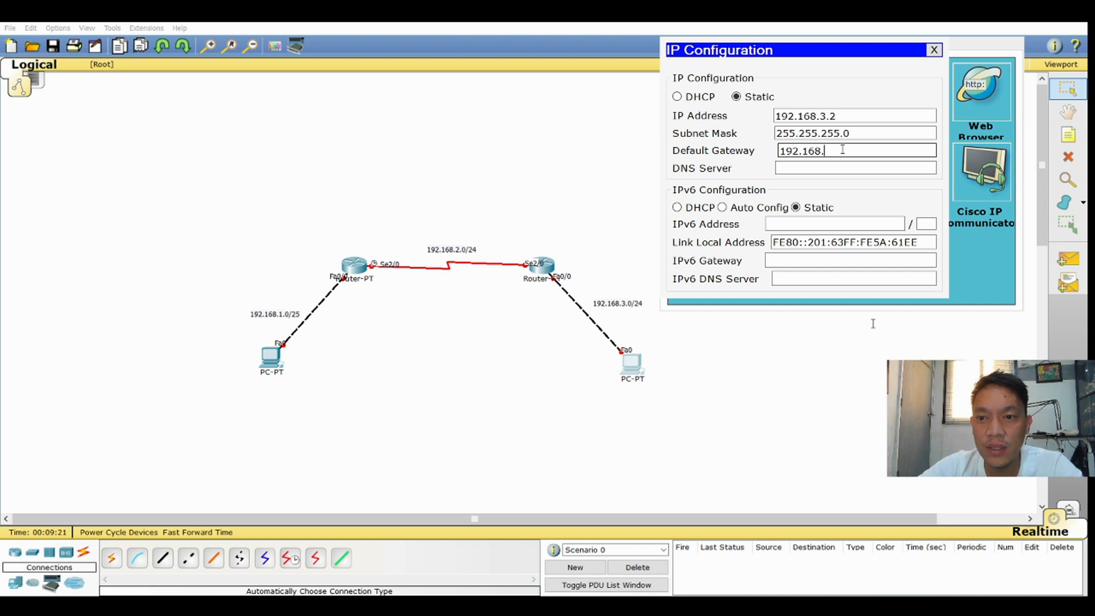
text(3.1)
drag(842, 149, 779, 151)
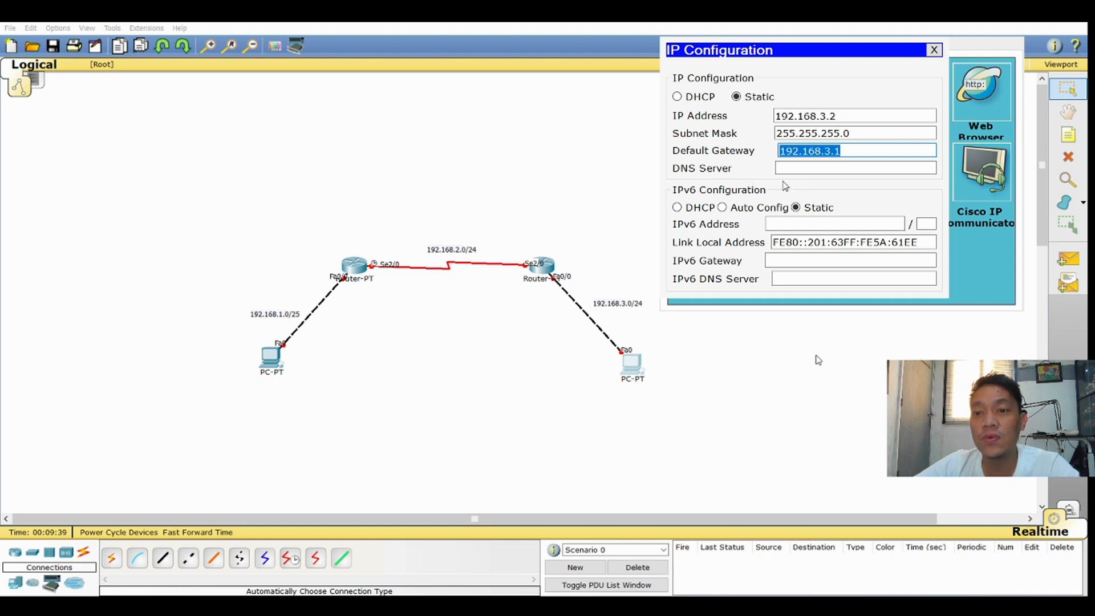
key(Tab)
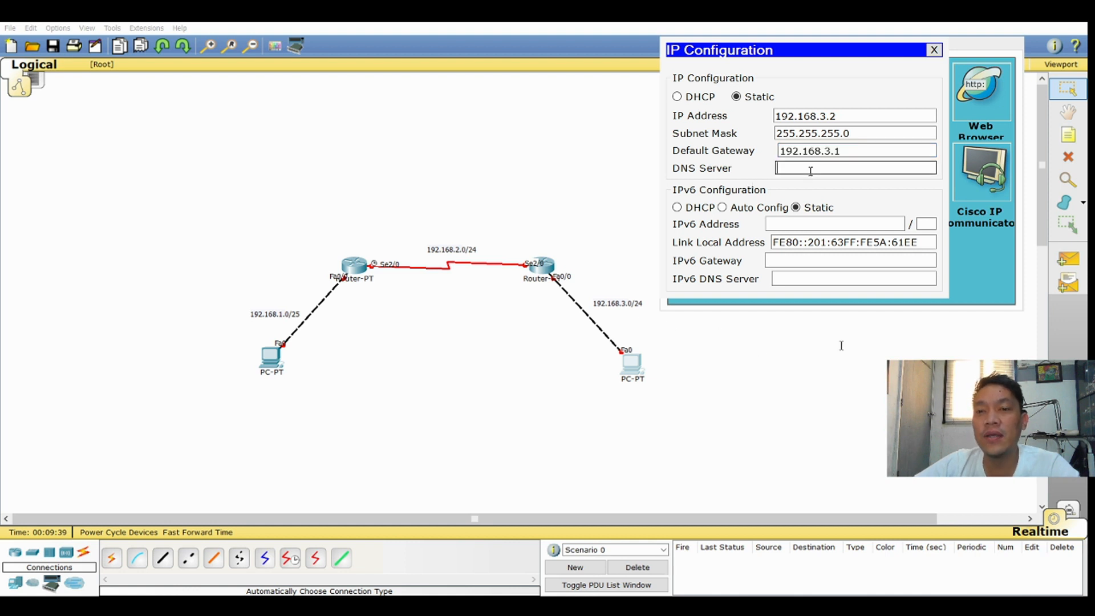
click(1011, 38)
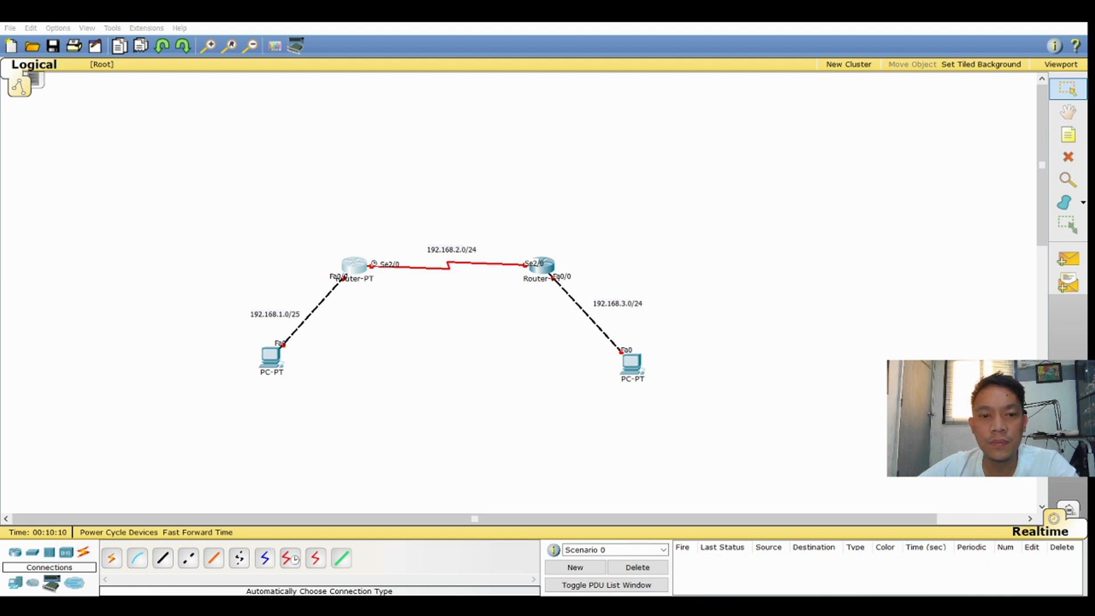
Open the left router's command line and start its configuration dialog, declining basic management setup and the interface summary
click(354, 266)
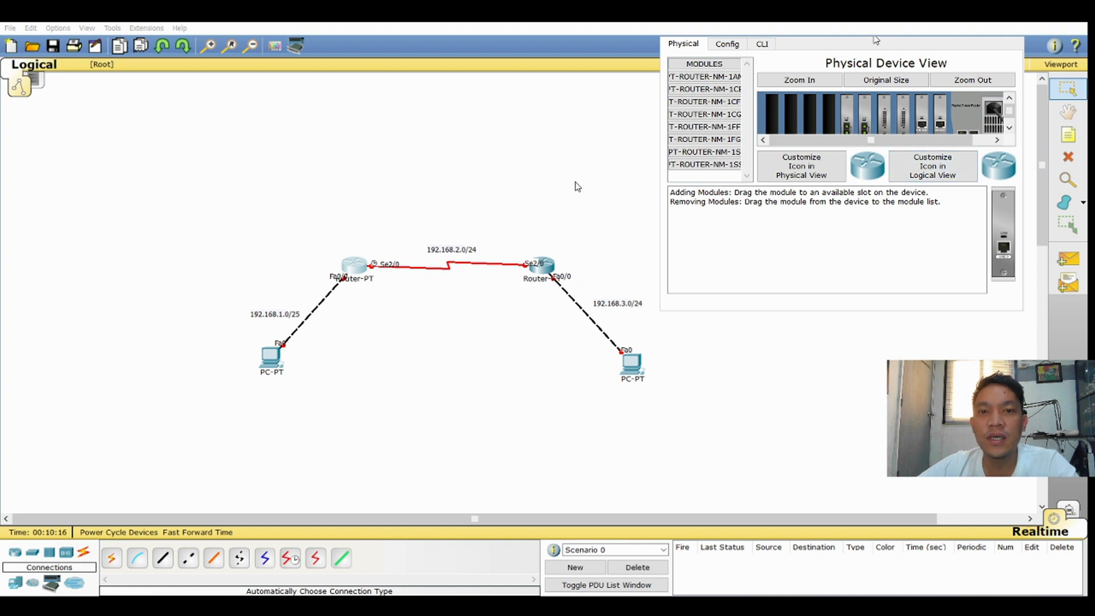
click(764, 45)
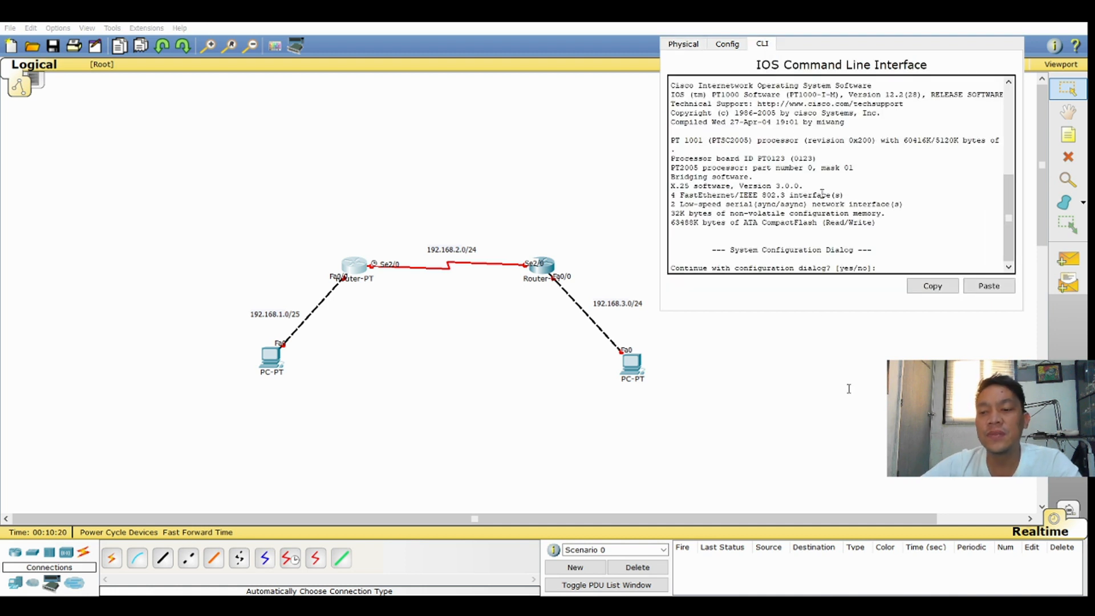
key(Return)
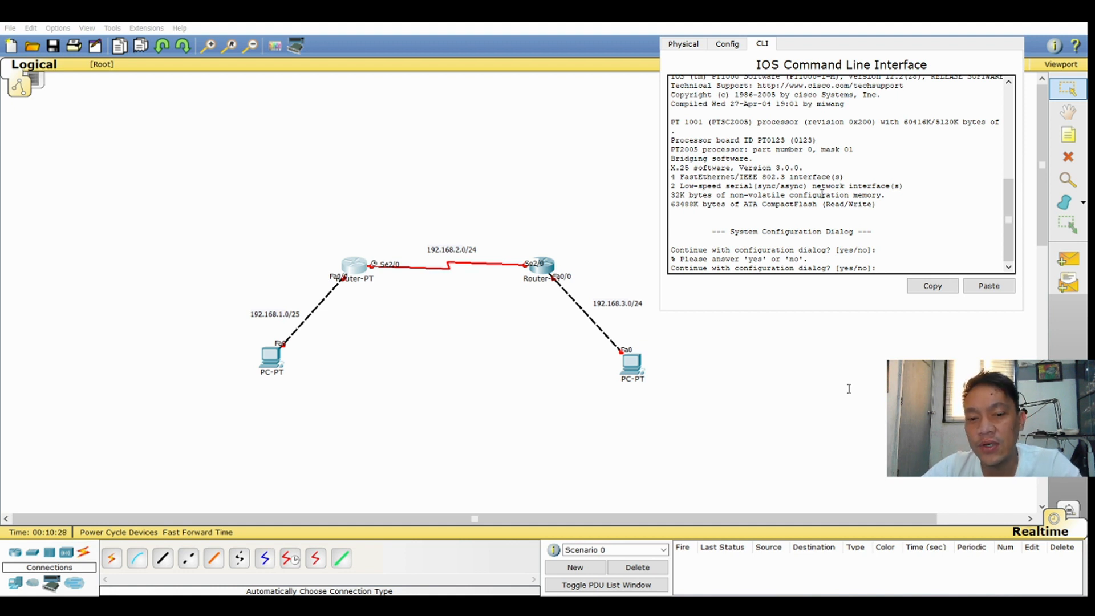
text(yes)
key(Return)
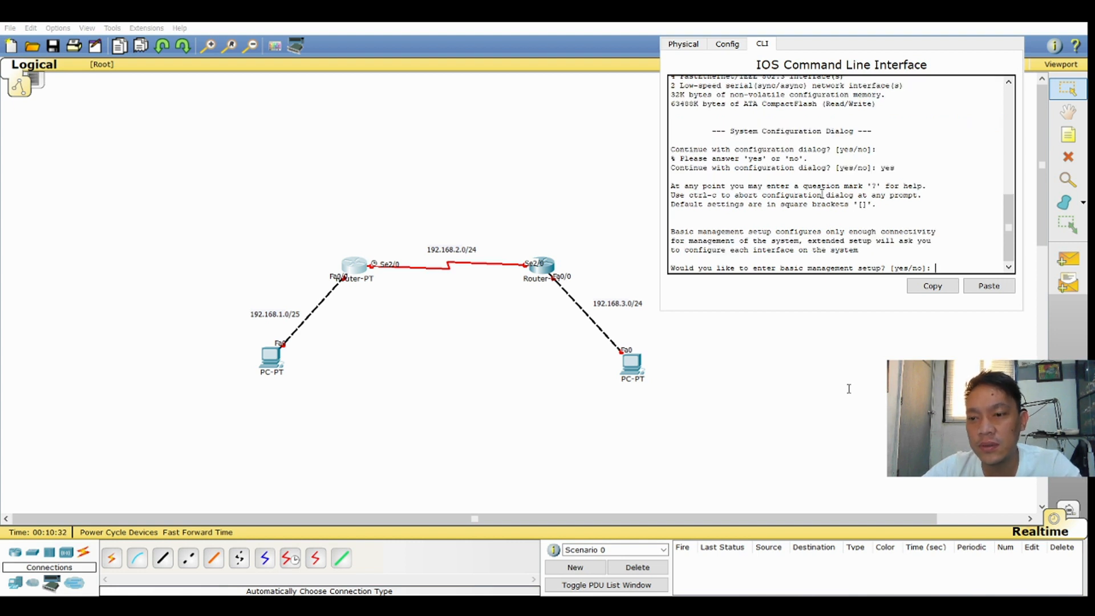
text(no)
key(Return)
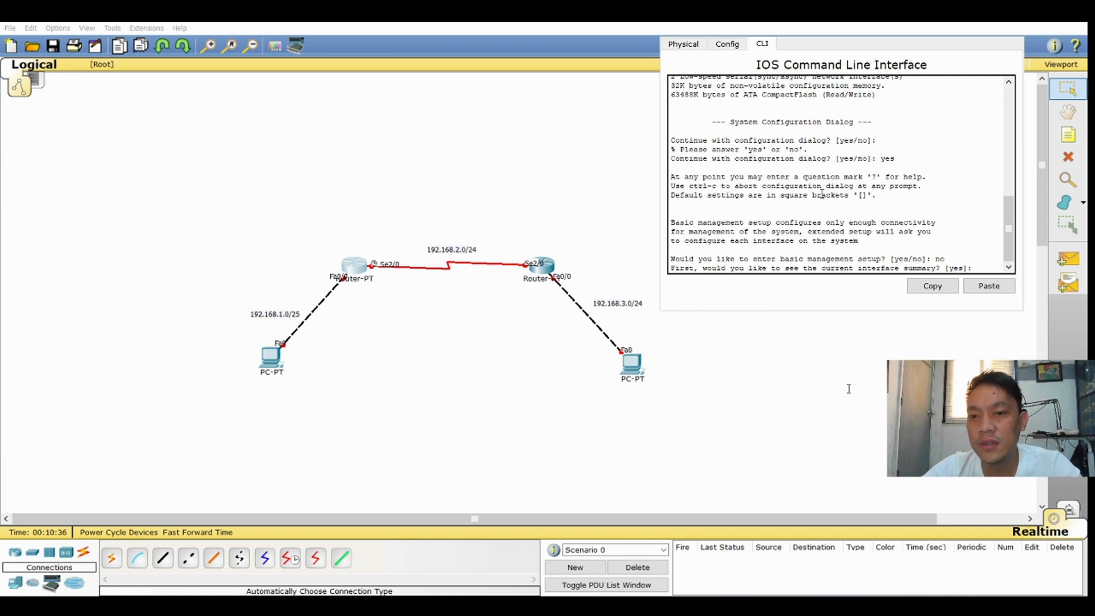
text(no)
key(Return)
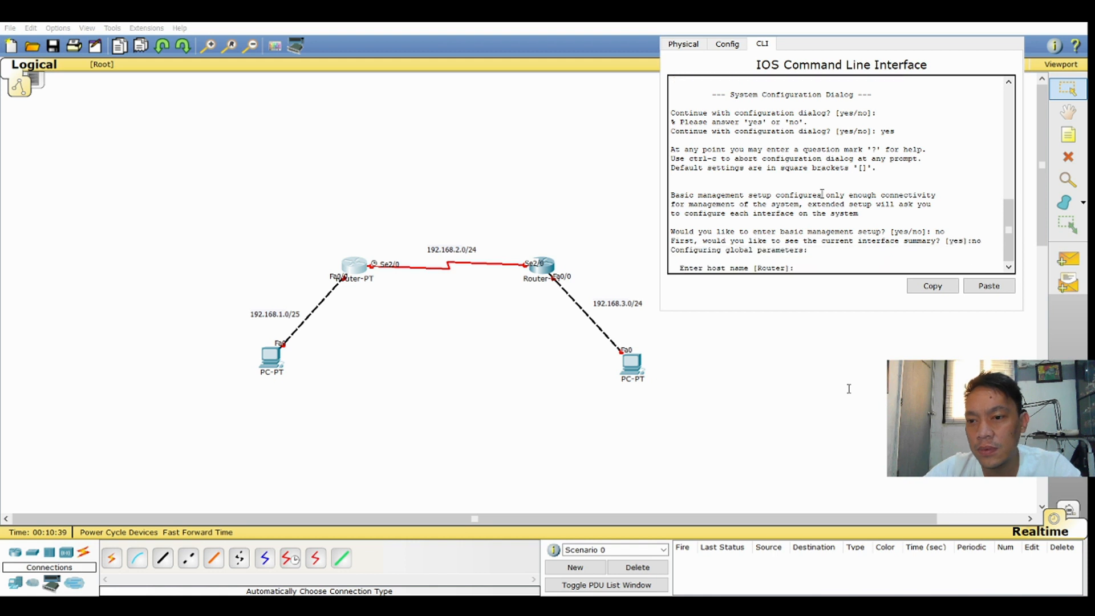
Keep the default host name, abort the configuration dialog at the enable secret, and go to the user command line
key(Return)
key(Return)
key(Return)
key(Return)
key(Return)
key(Return)
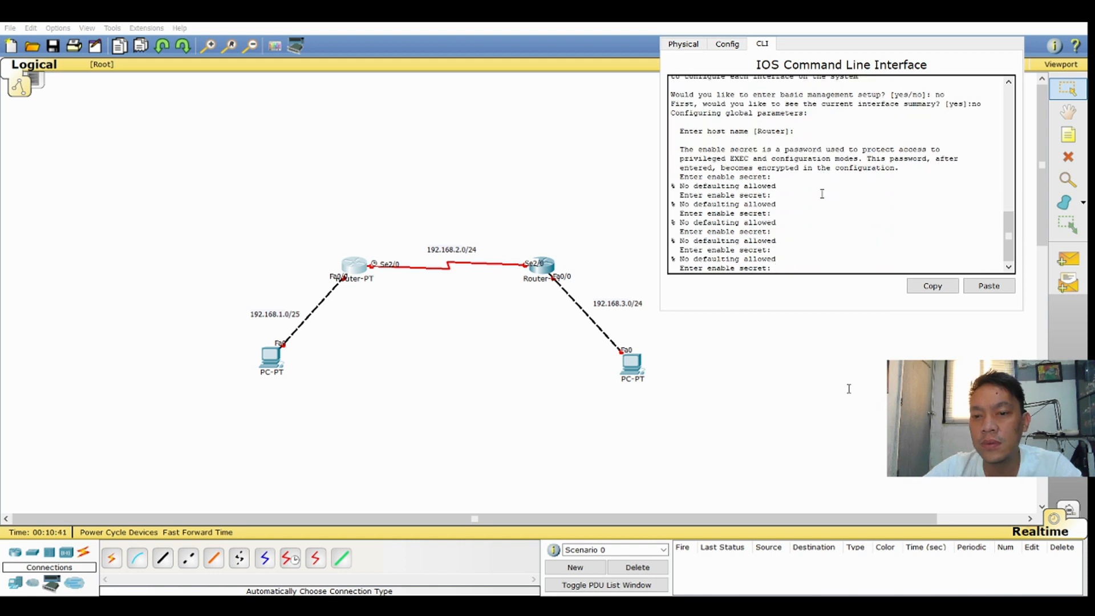
key(Return)
key(Return)
key(Return)
key(Return)
key(Return)
key(Return)
key(ctrl+c)
key(Return)
key(Return)
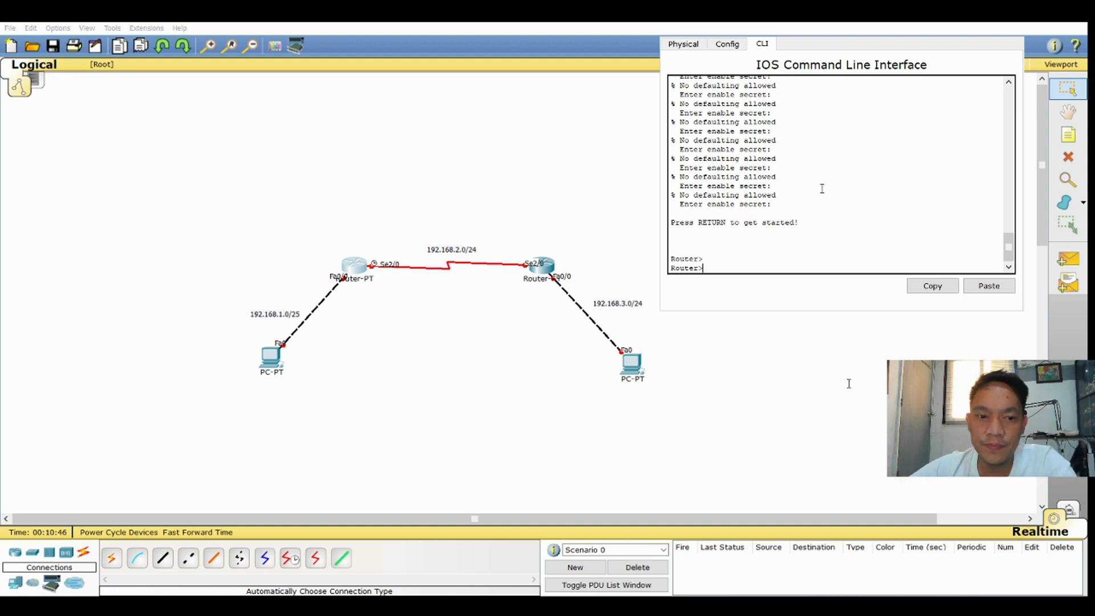
scroll(822, 189, up, 5)
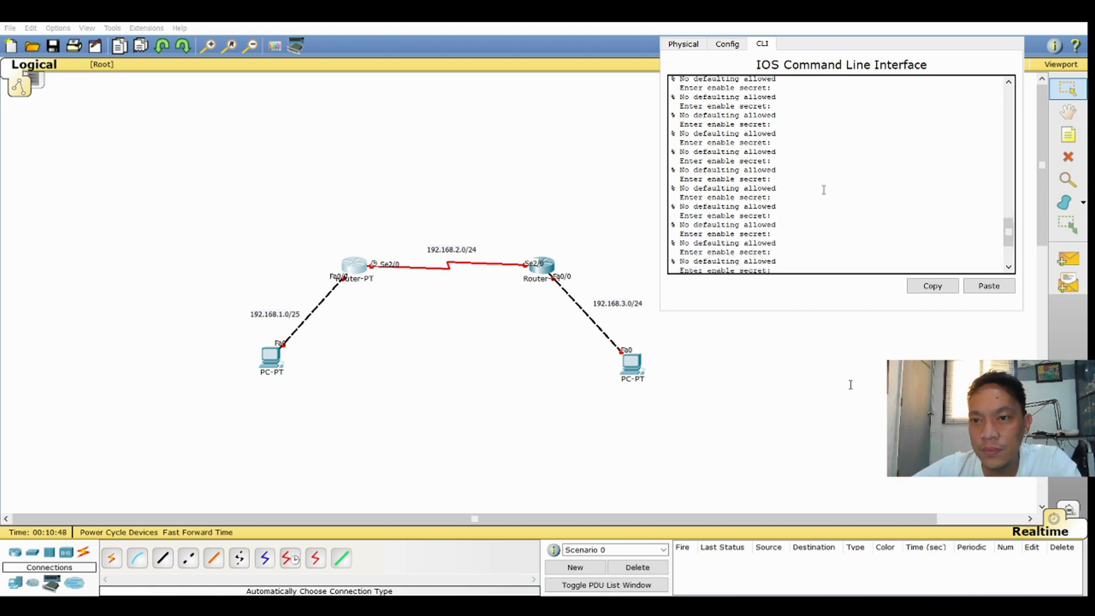
scroll(725, 169, down, 5)
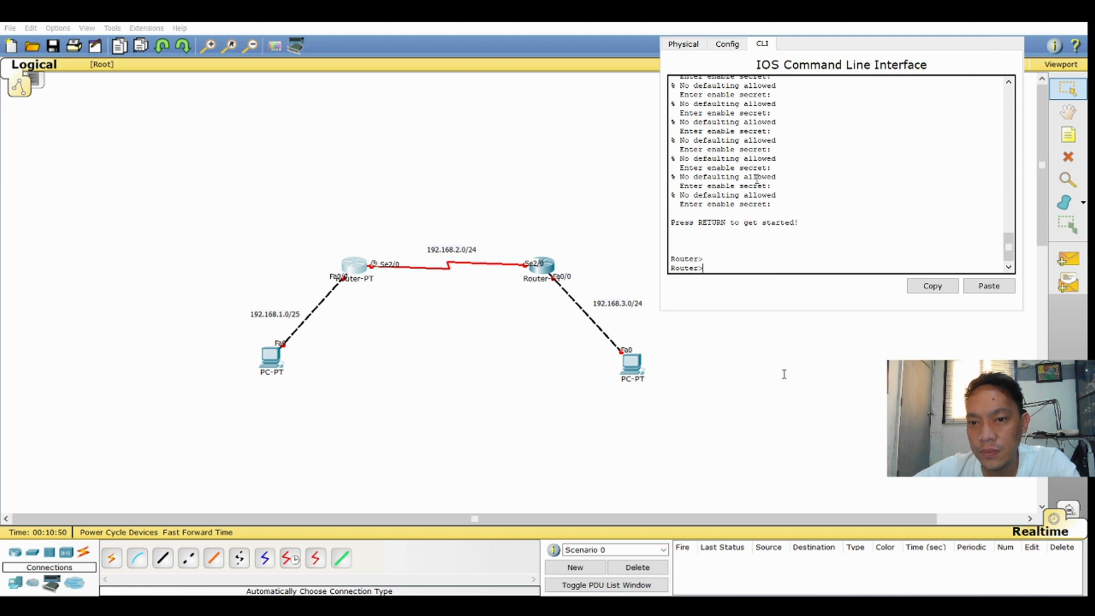
scroll(839, 232, up, 5)
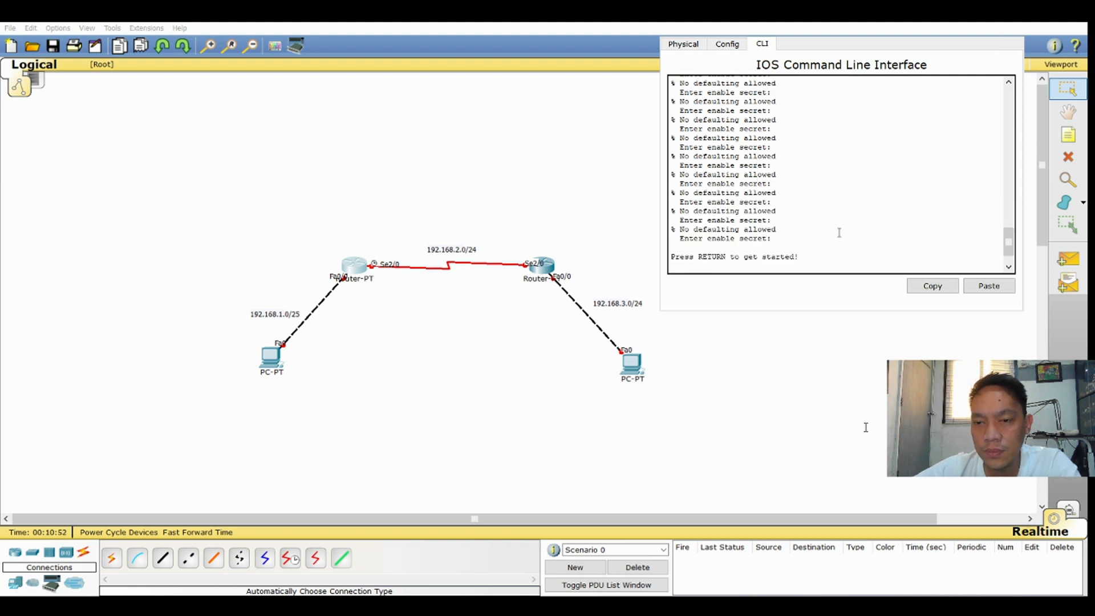
scroll(839, 232, down, 5)
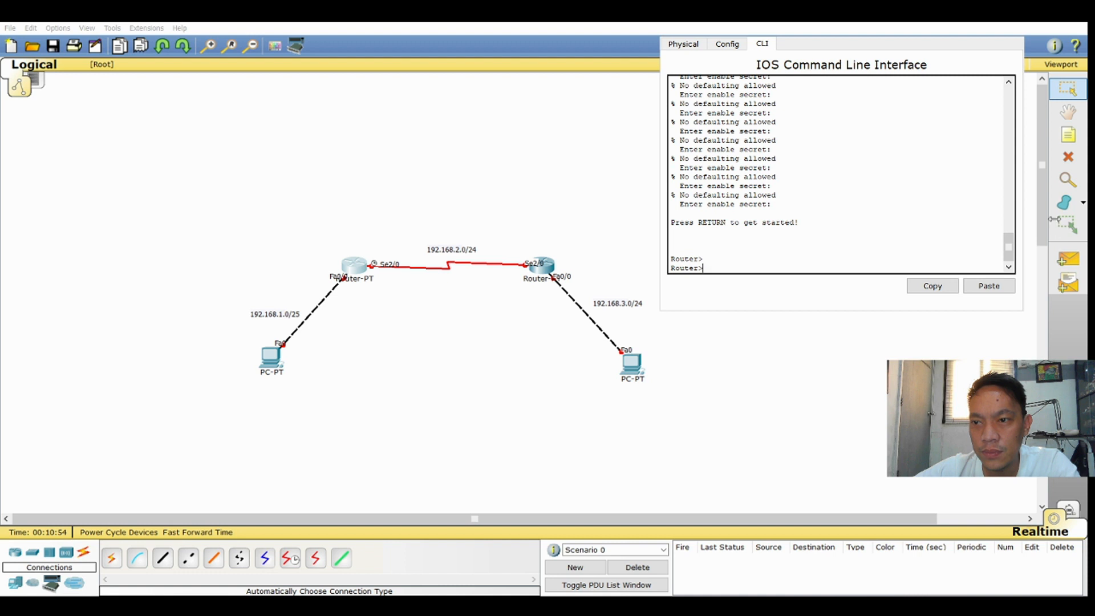
click(1044, 221)
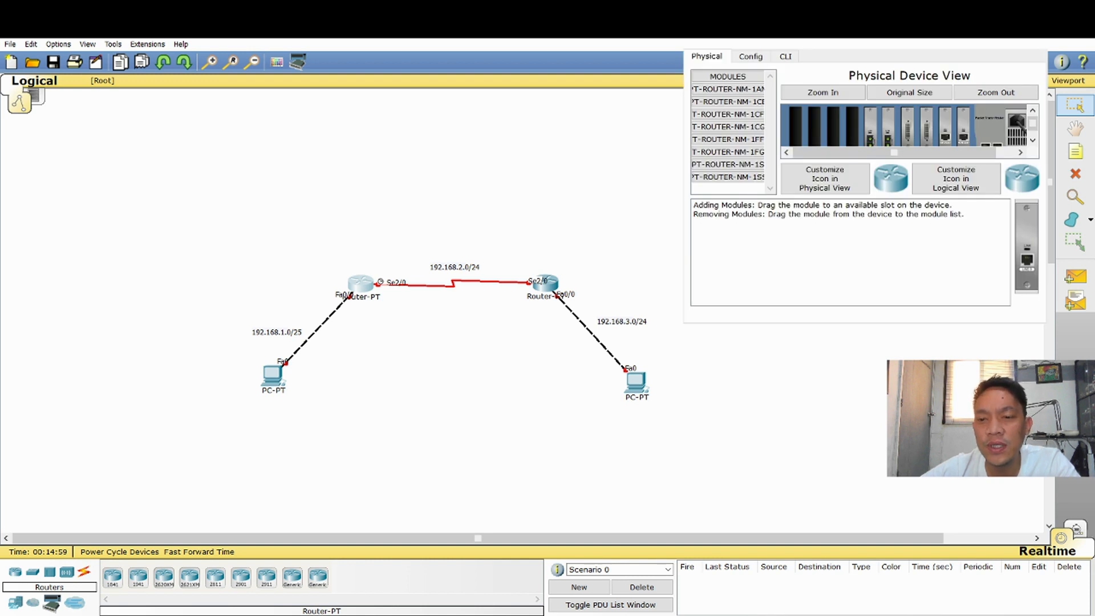
In the left router's command line, answer no to the configuration dialog and start the user session
click(793, 58)
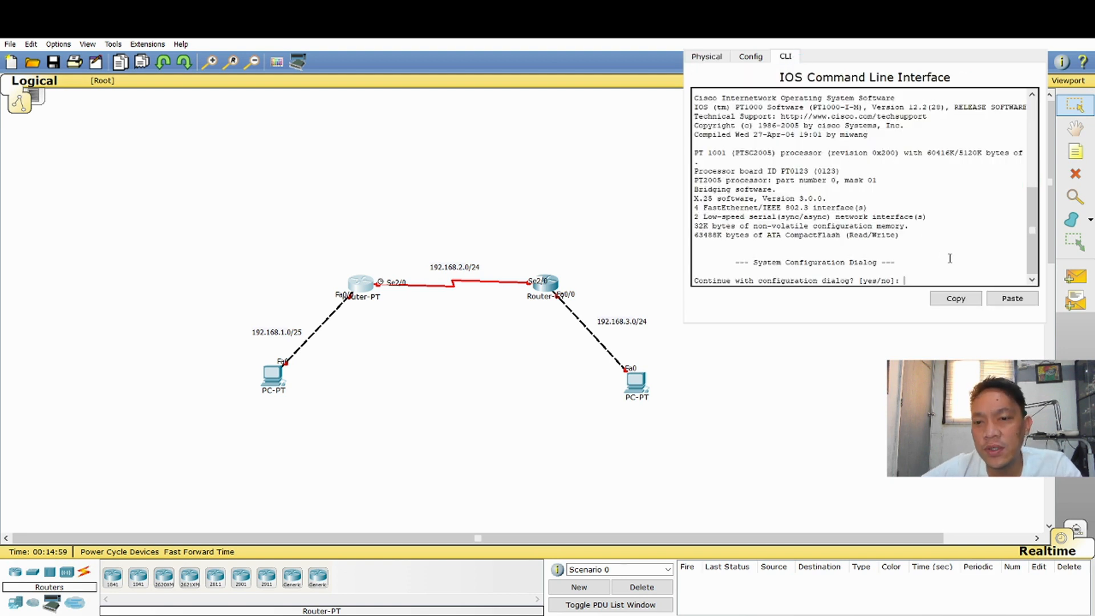
text(no)
key(Return)
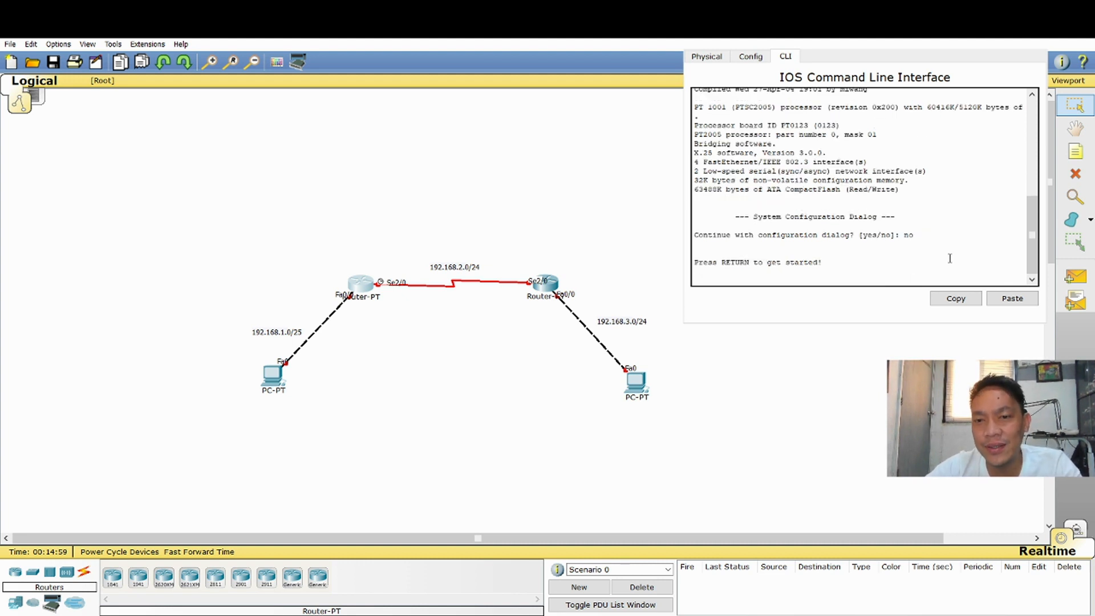
key(Return)
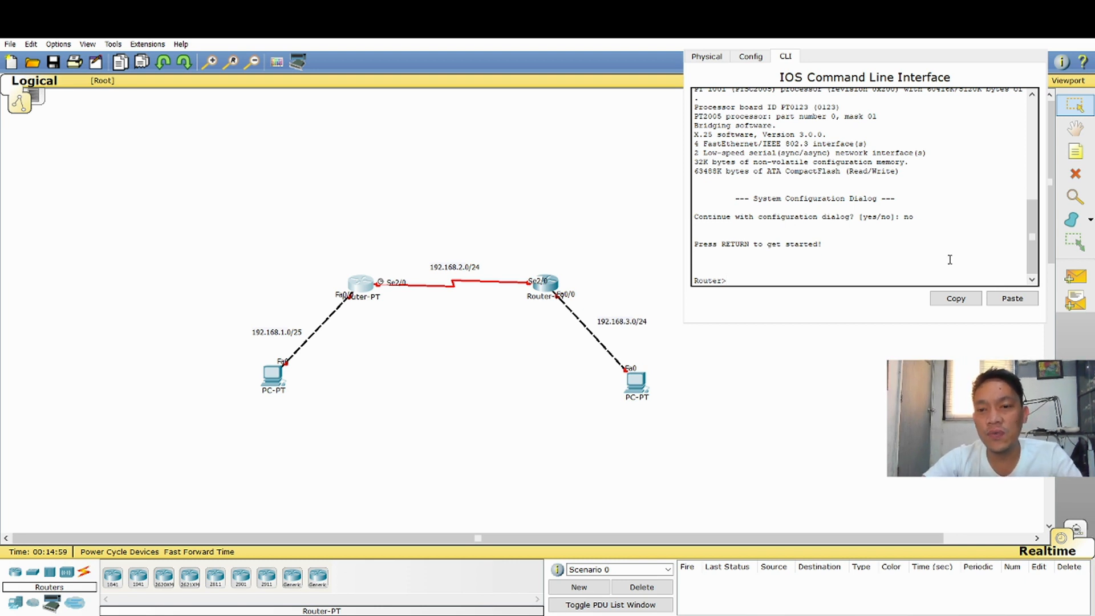
Enter privileged mode on the left router with enable and enter global configuration mode with configure terminal
text(nable)
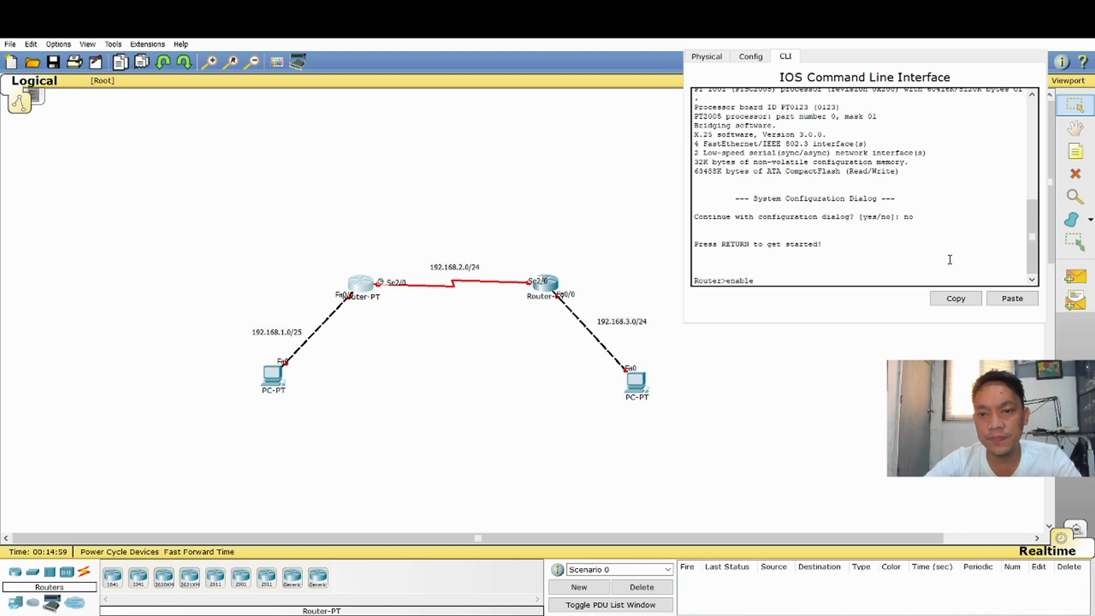
key(Return)
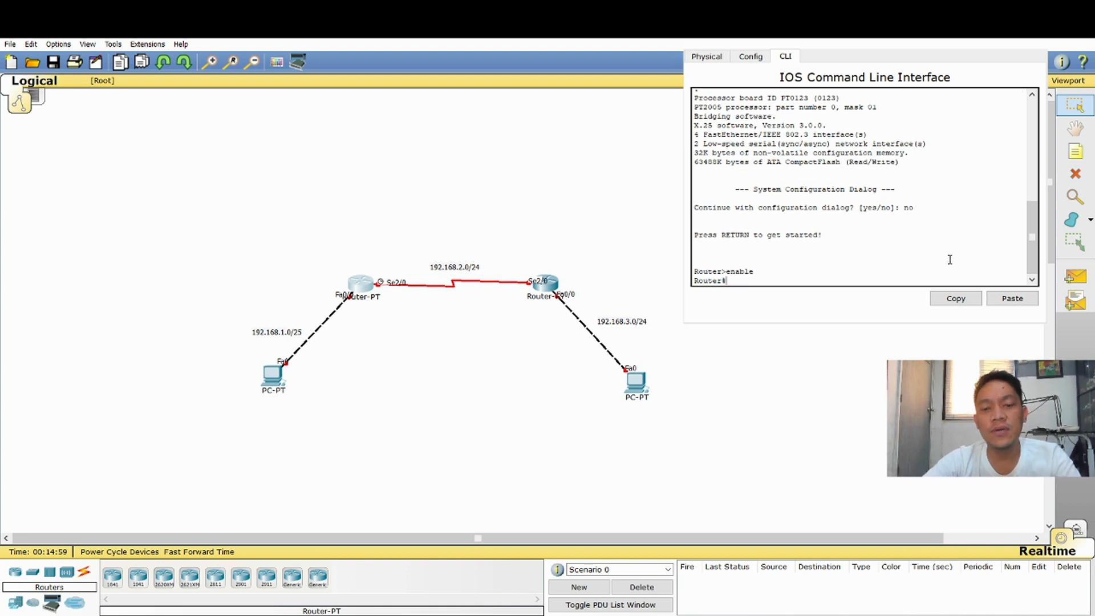
text(conf)
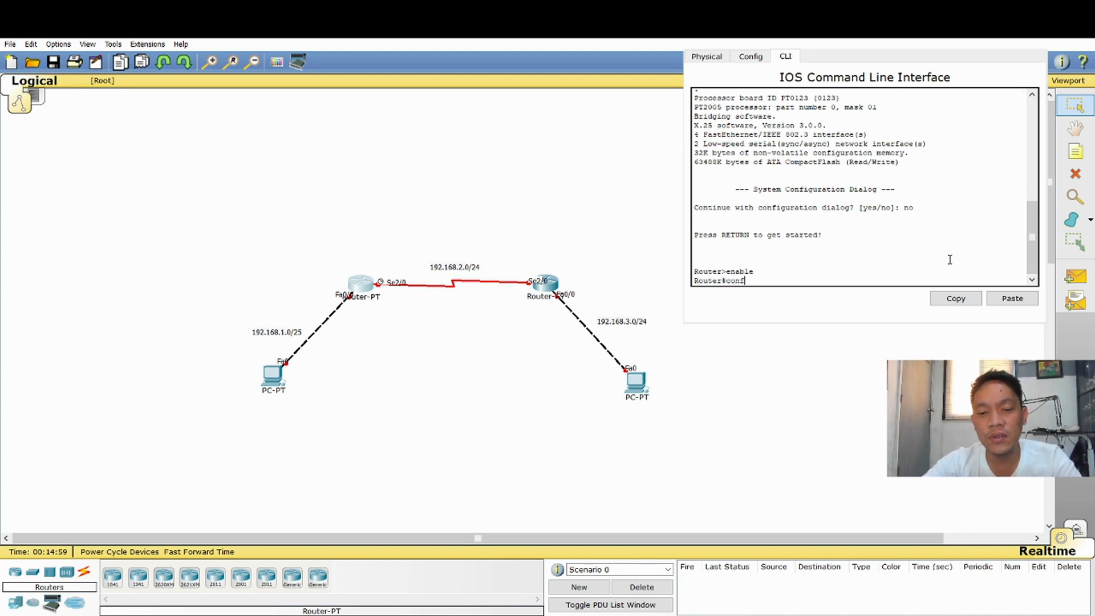
text(igure terminal)
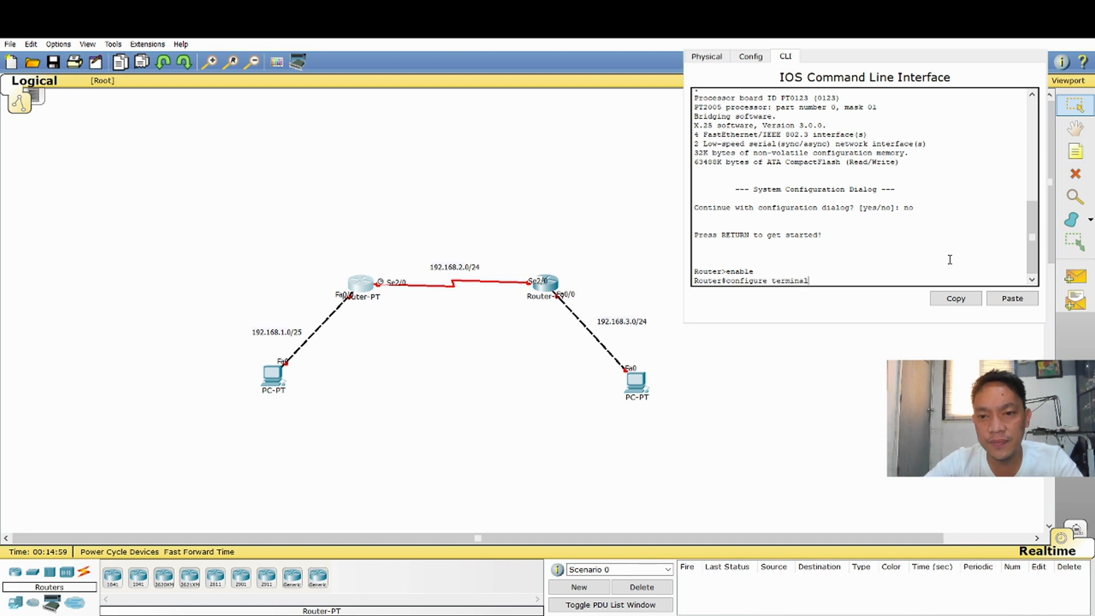
key(Return)
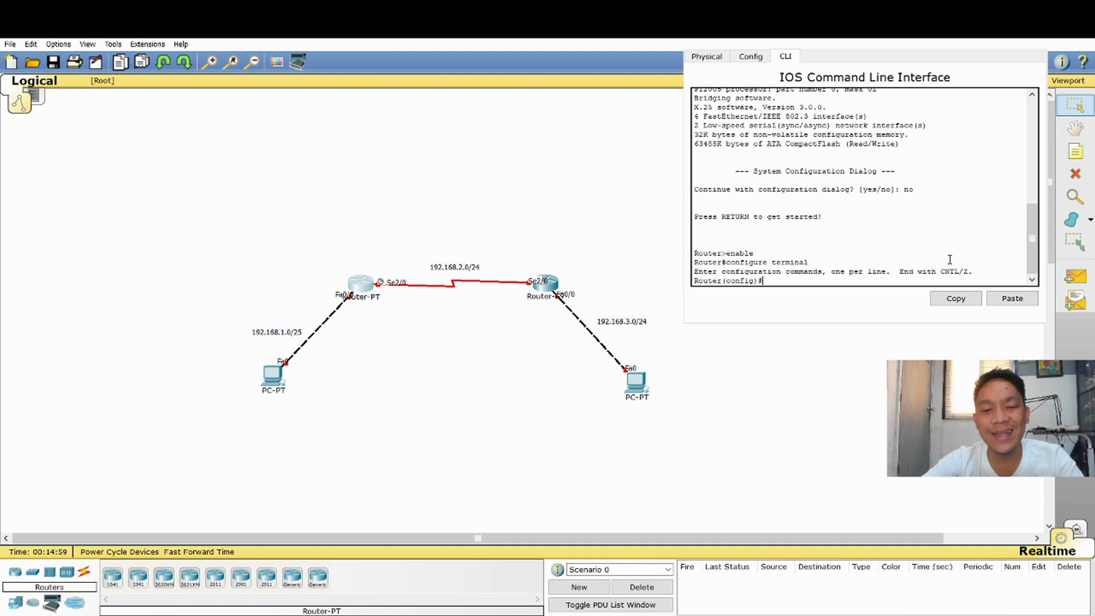
Enter interface configuration mode for fastethernet0/0 on the left router
text(interf)
text(ac)
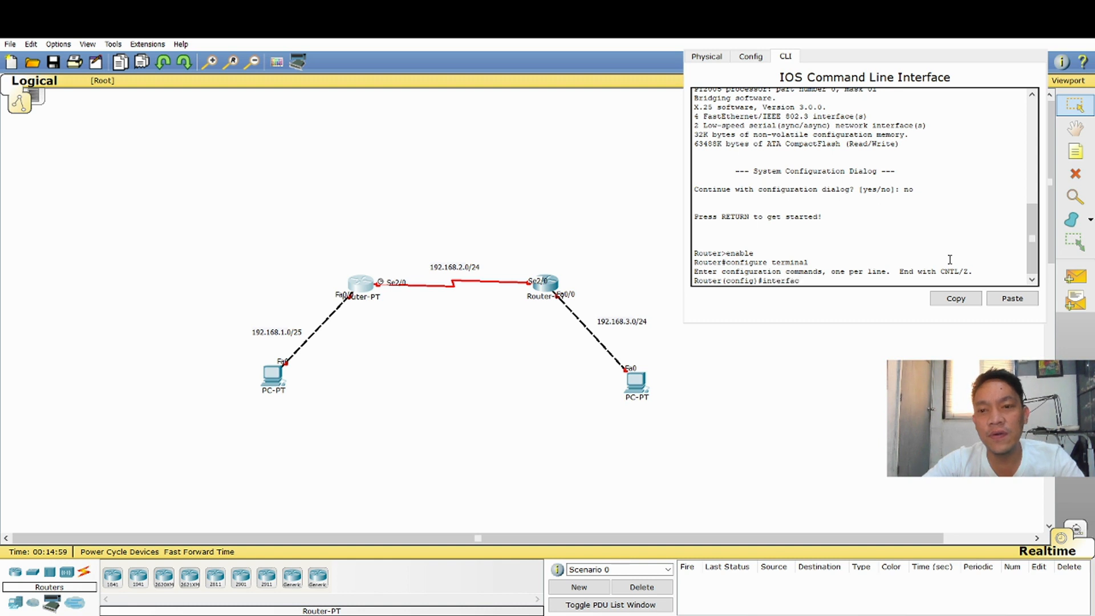
text(e faste)
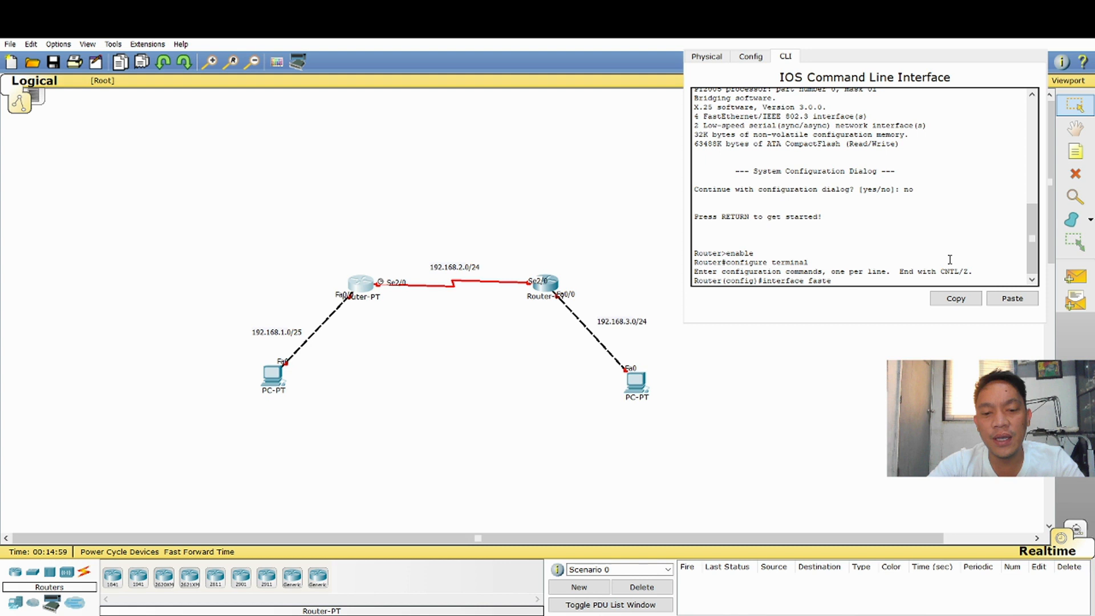
text(thernet)
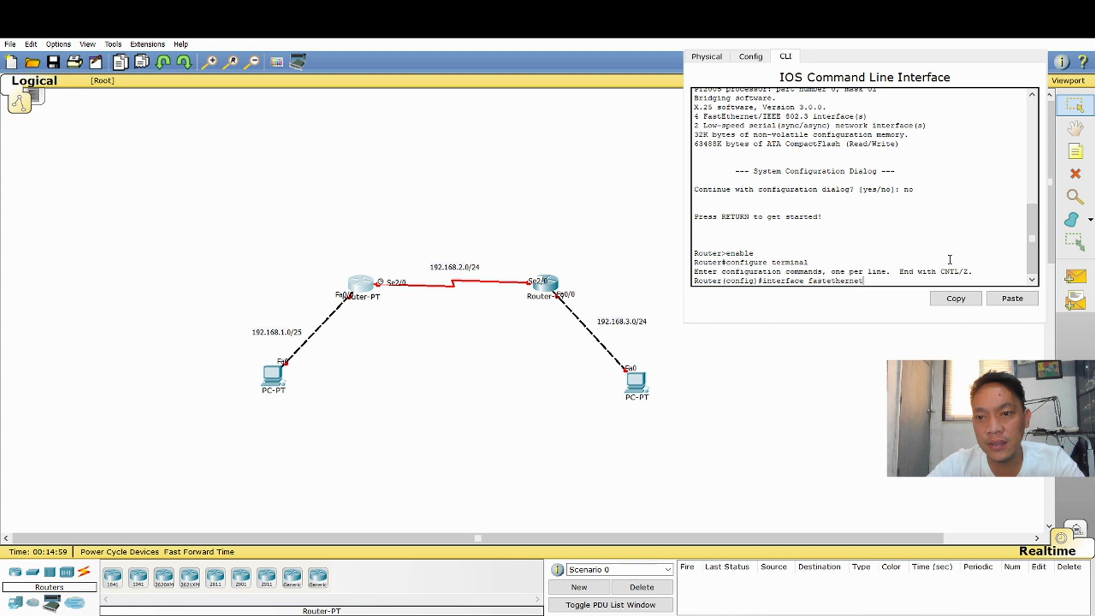
text(0/0)
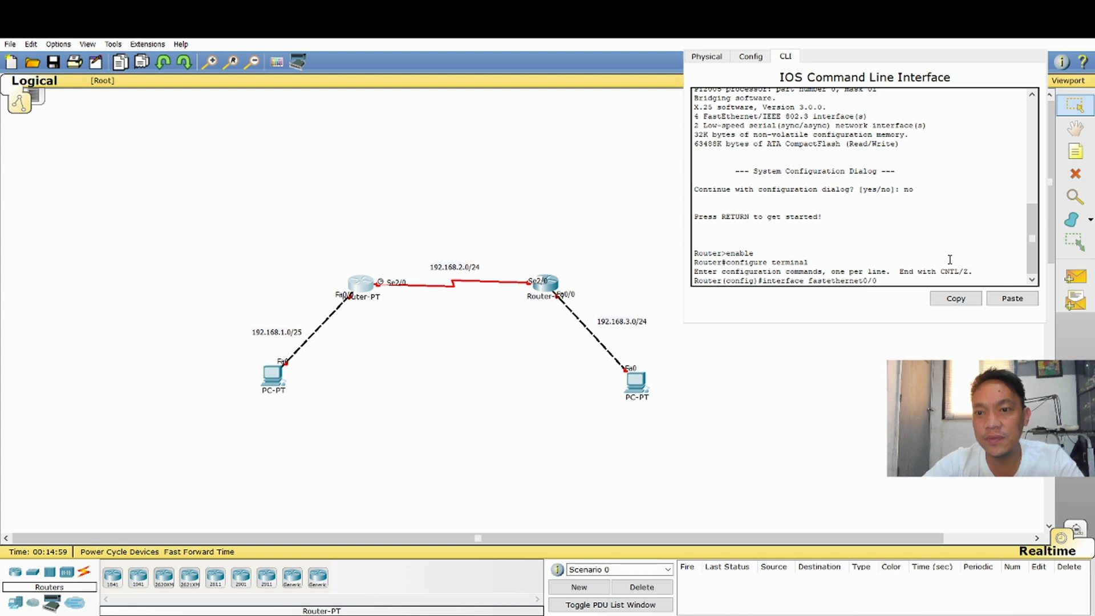
key(Return)
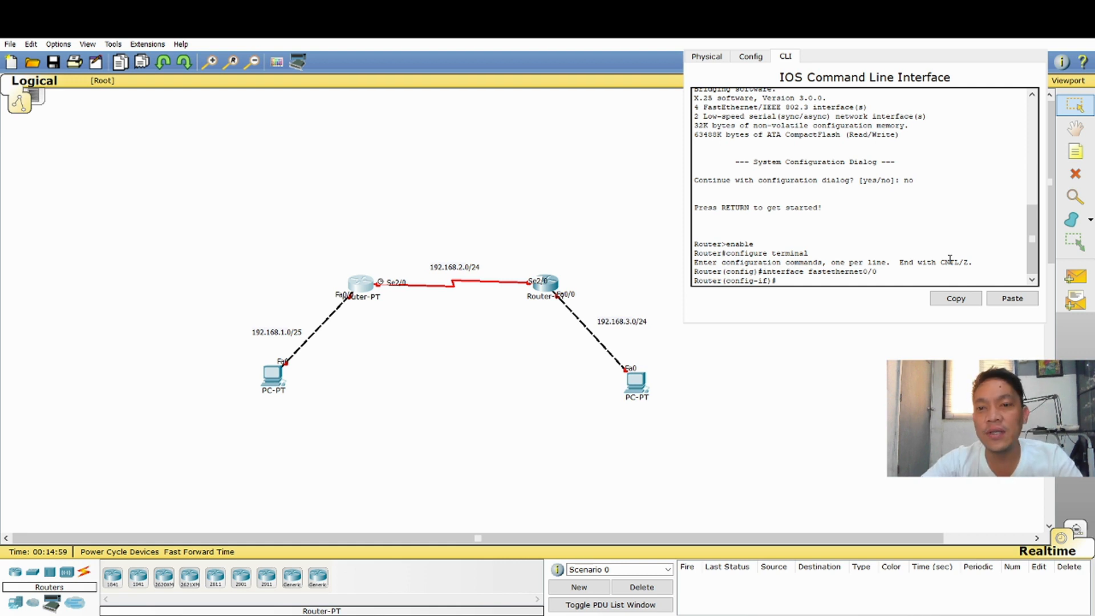
Assign IP address 192.168.1.1 with subnet mask 255.255.255.0 to the left router's FastEthernet0/0 interface
text(ip)
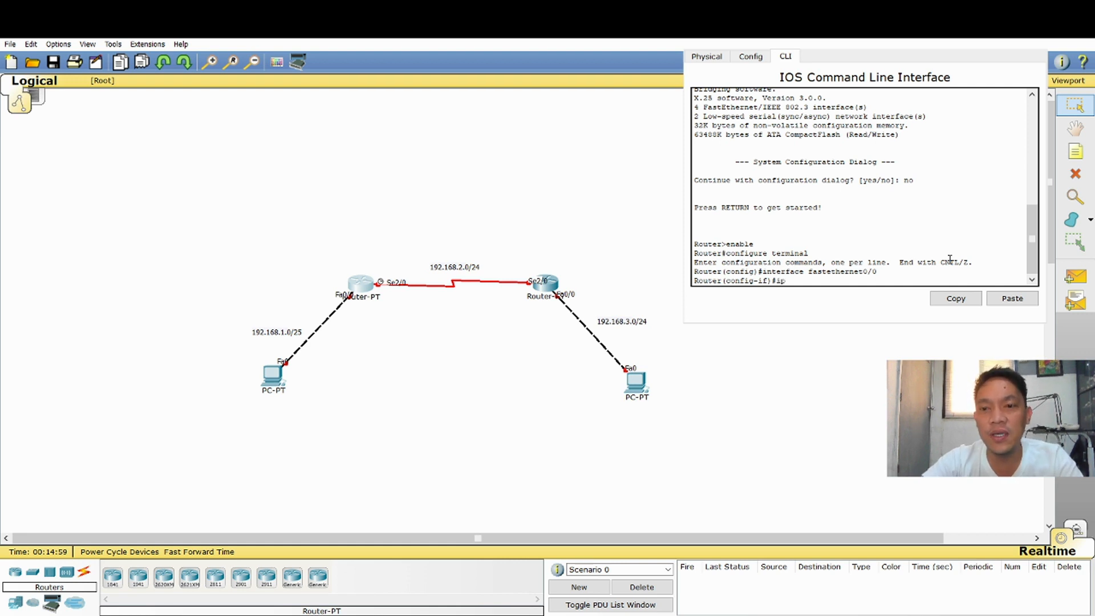
text( address)
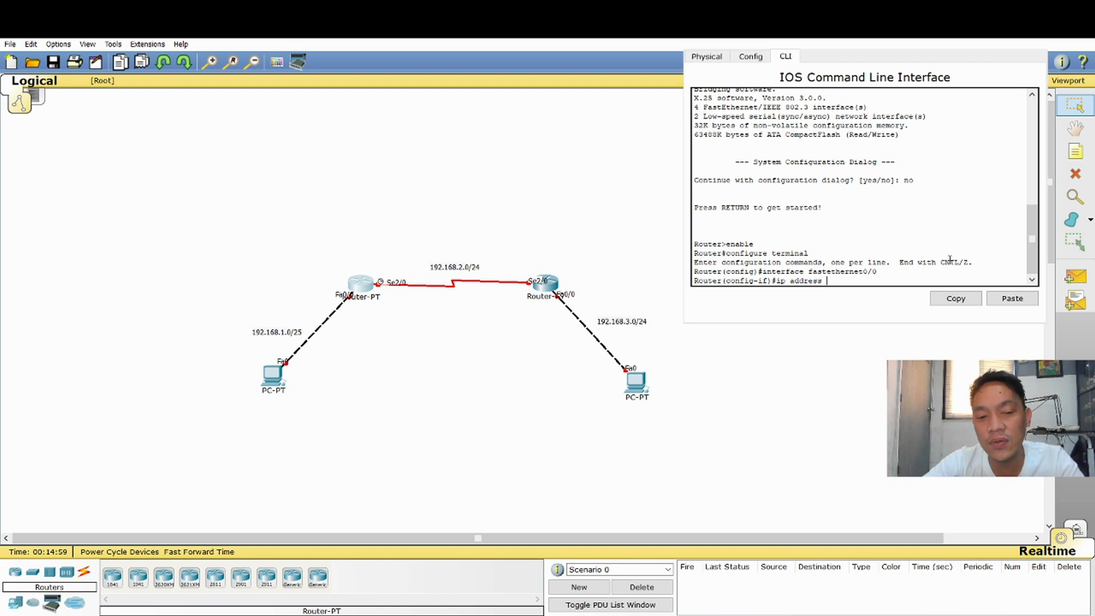
text(192.168)
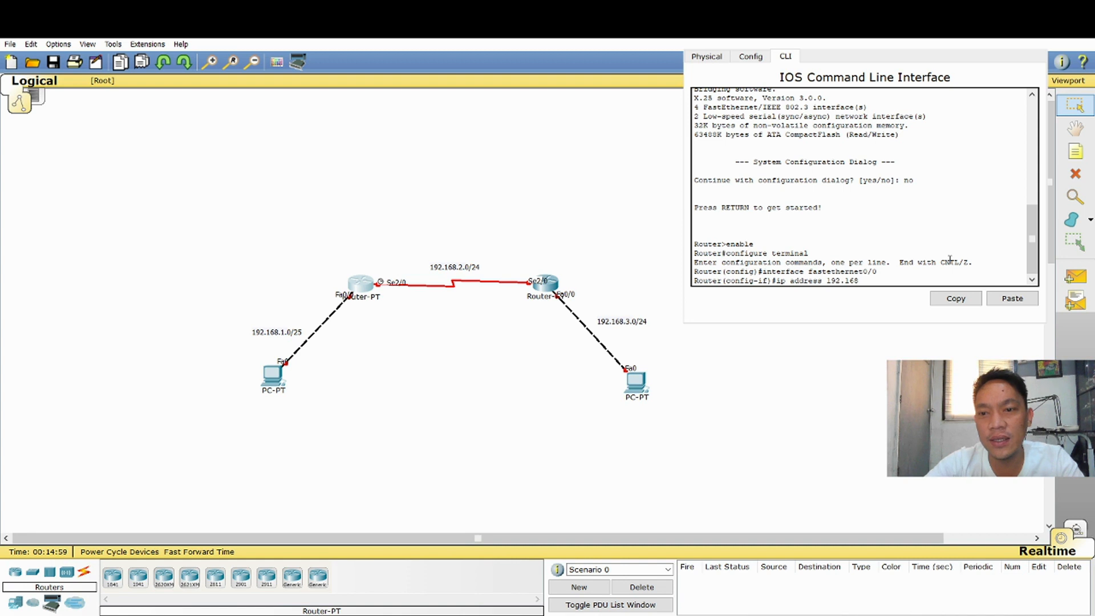
text(.1.1 25.)
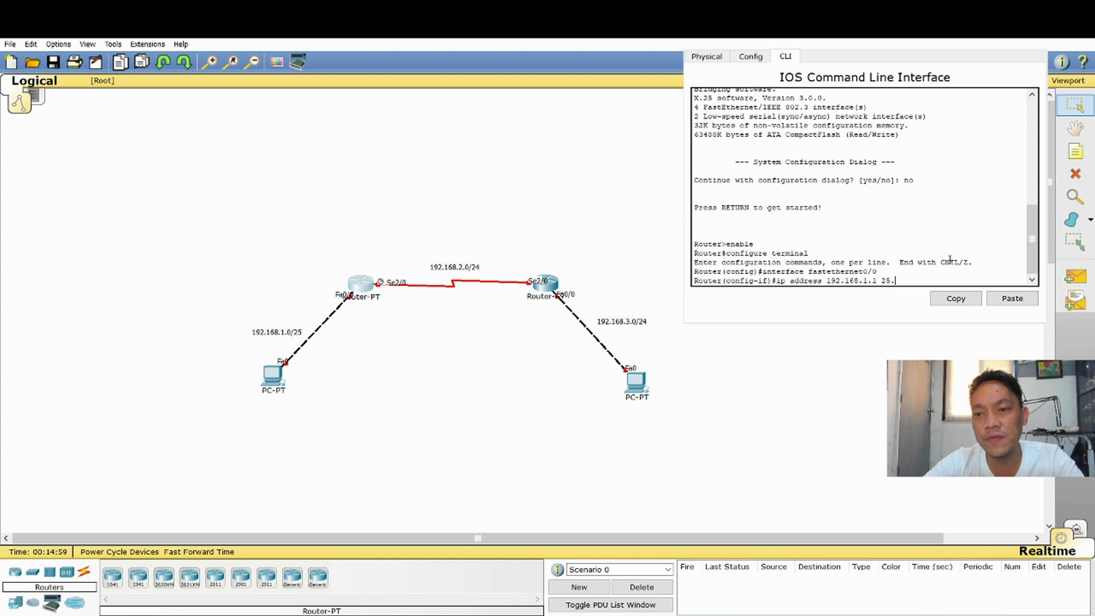
key(BackSpace)
text(5)
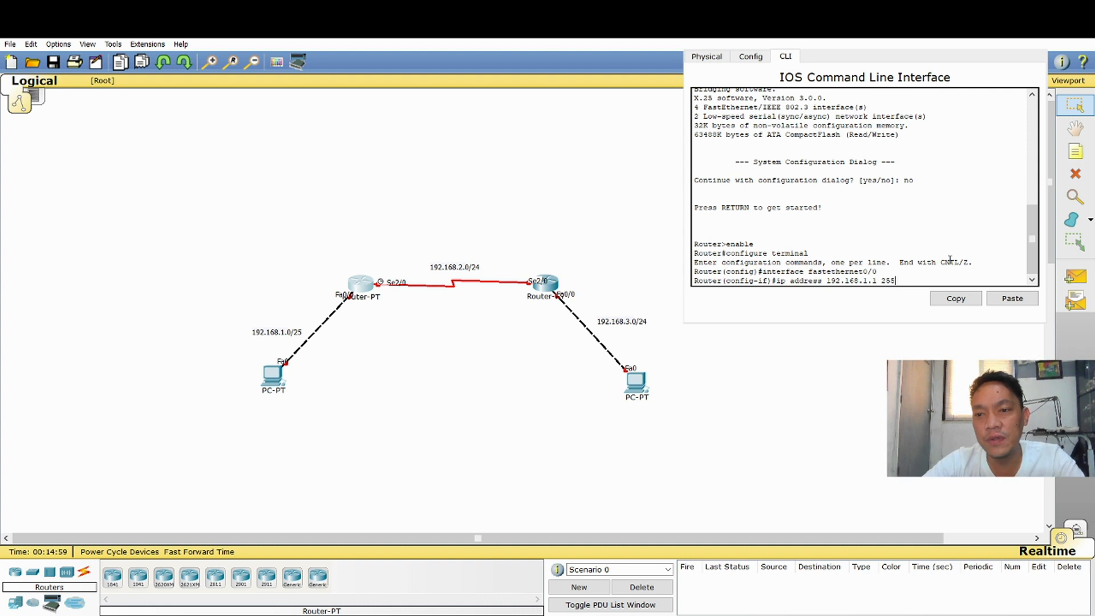
text(.255.255.0)
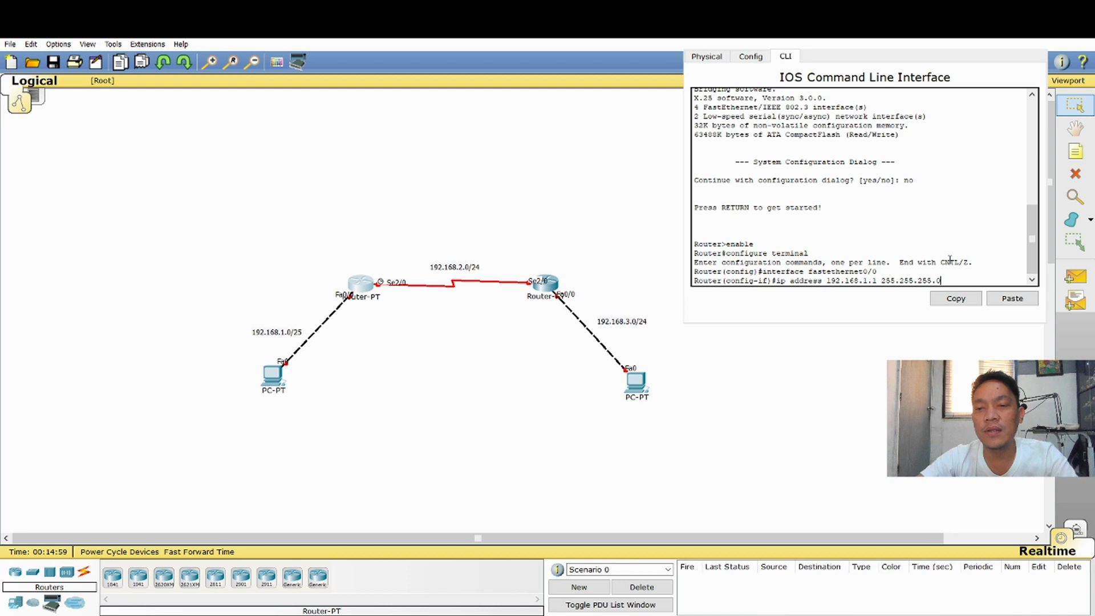
key(Return)
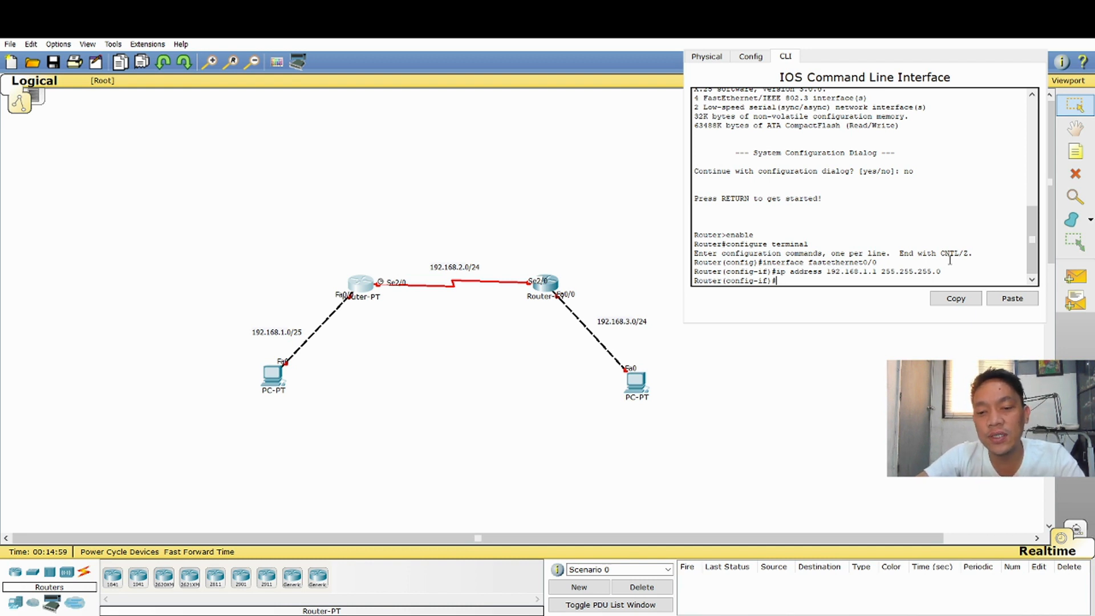
Enable the left router's FastEthernet0/0 interface with no shutdown and return to the interface configuration prompt
text(no sh)
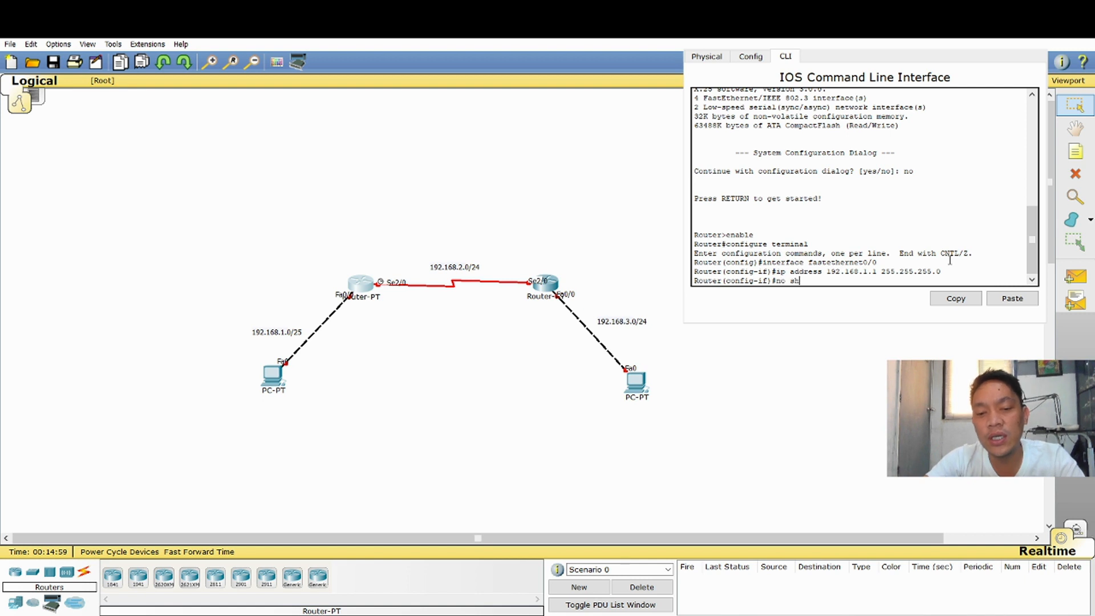
text(utdown)
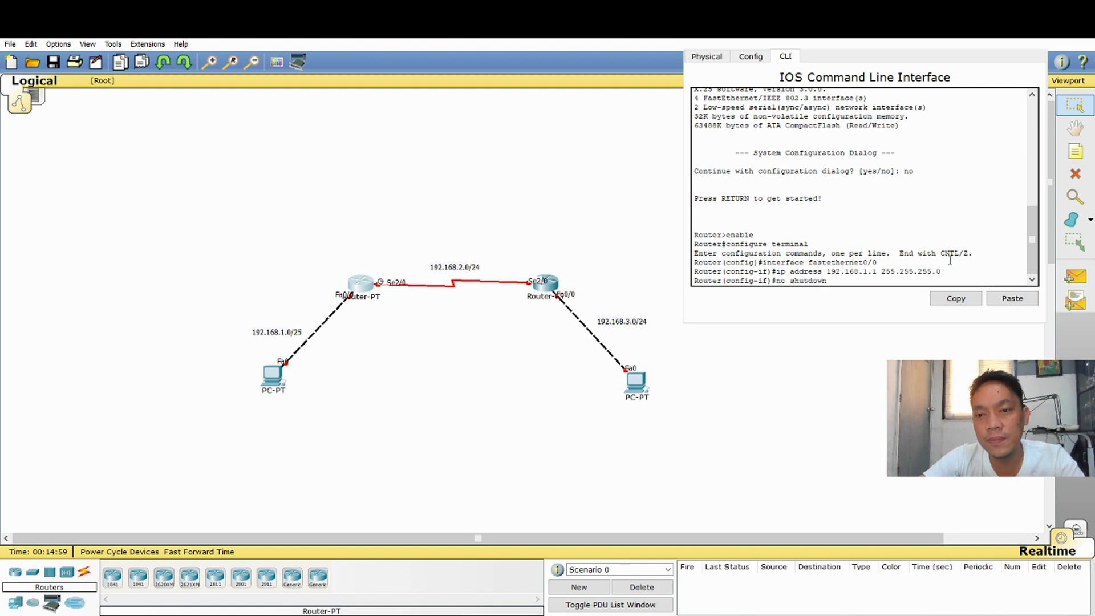
key(Return)
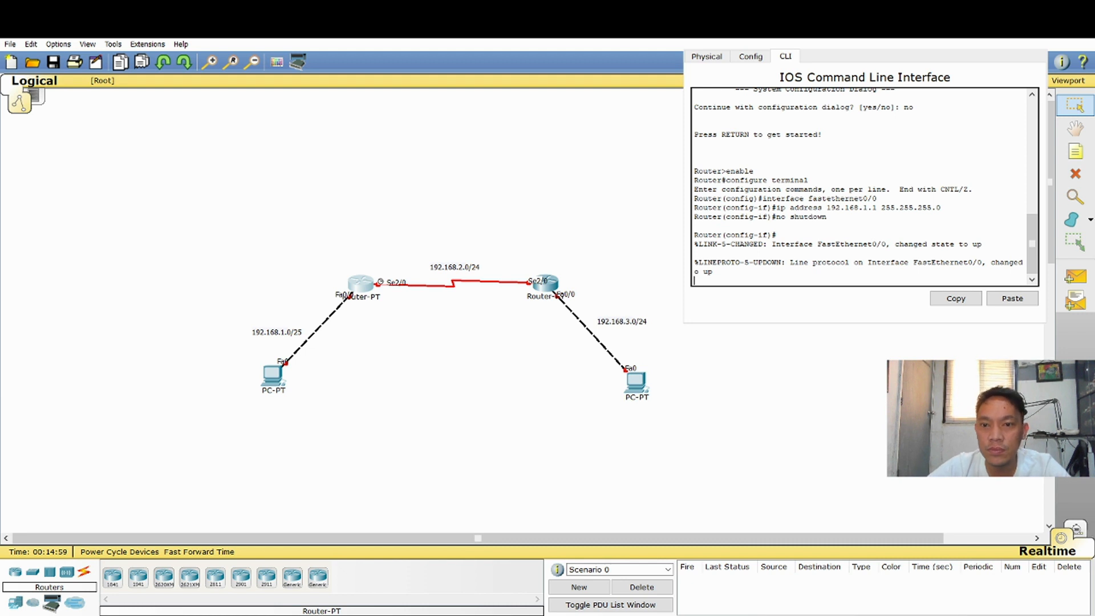
key(Return)
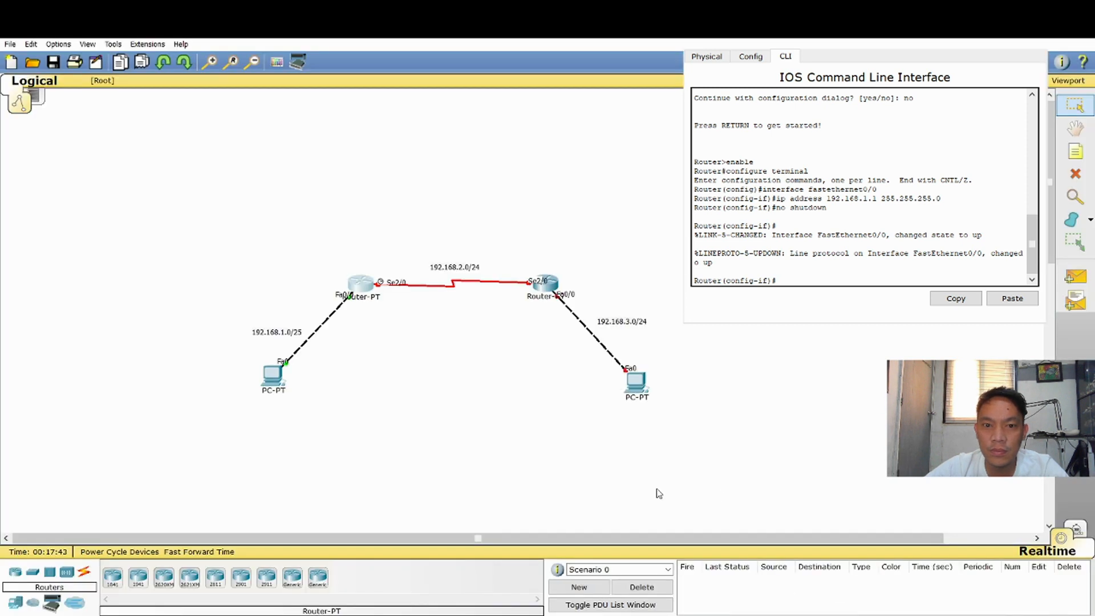
click(217, 552)
click(776, 280)
click(456, 354)
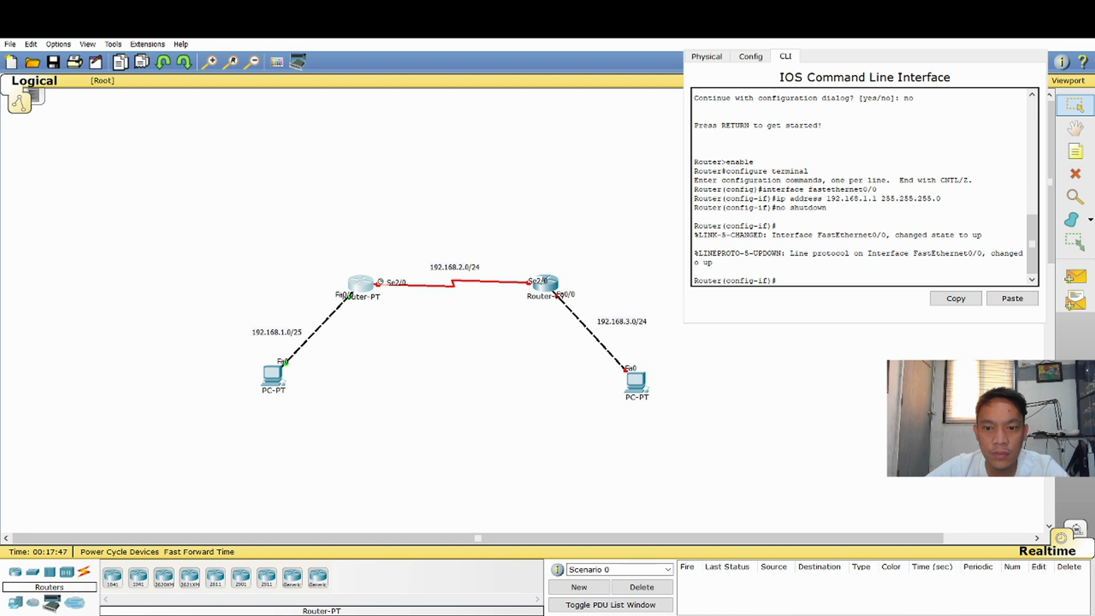
Switch the left router's command line to interface configuration mode for serial2/0
click(799, 280)
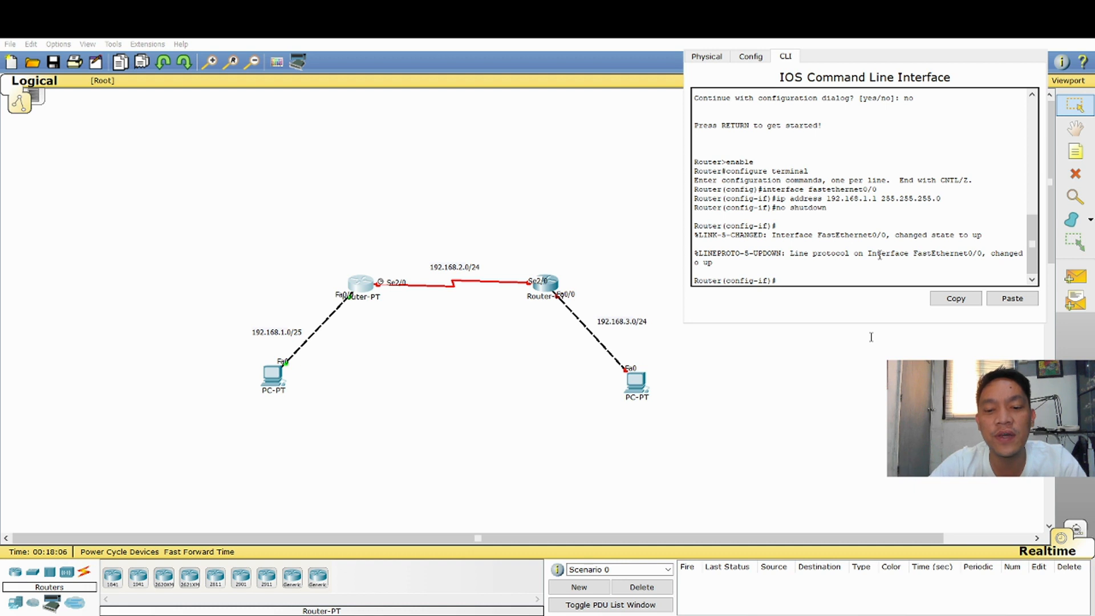
text(interface ser)
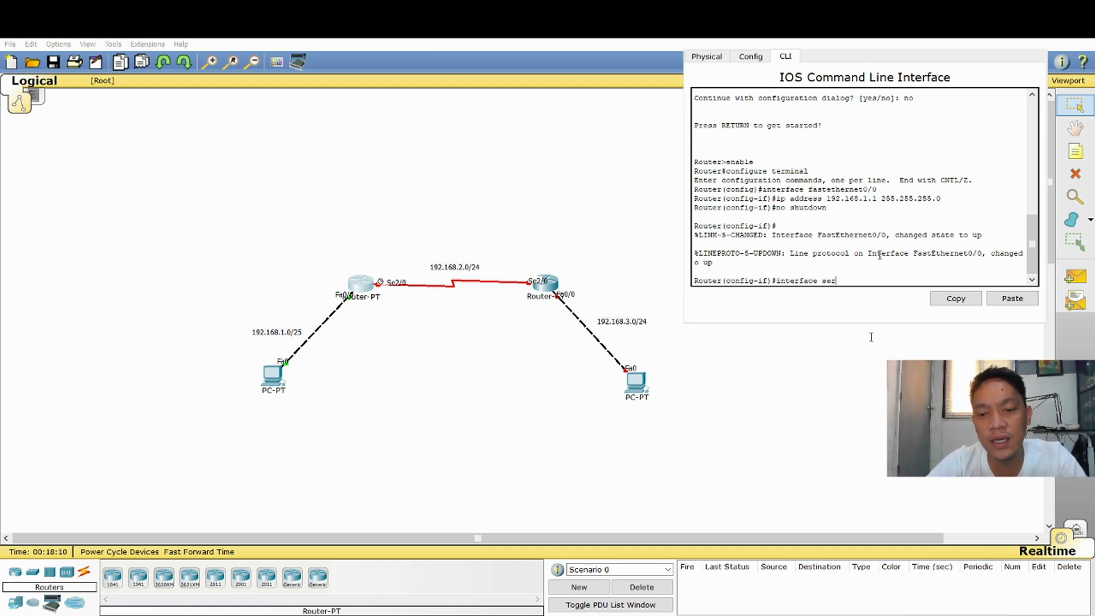
text(ial2/0)
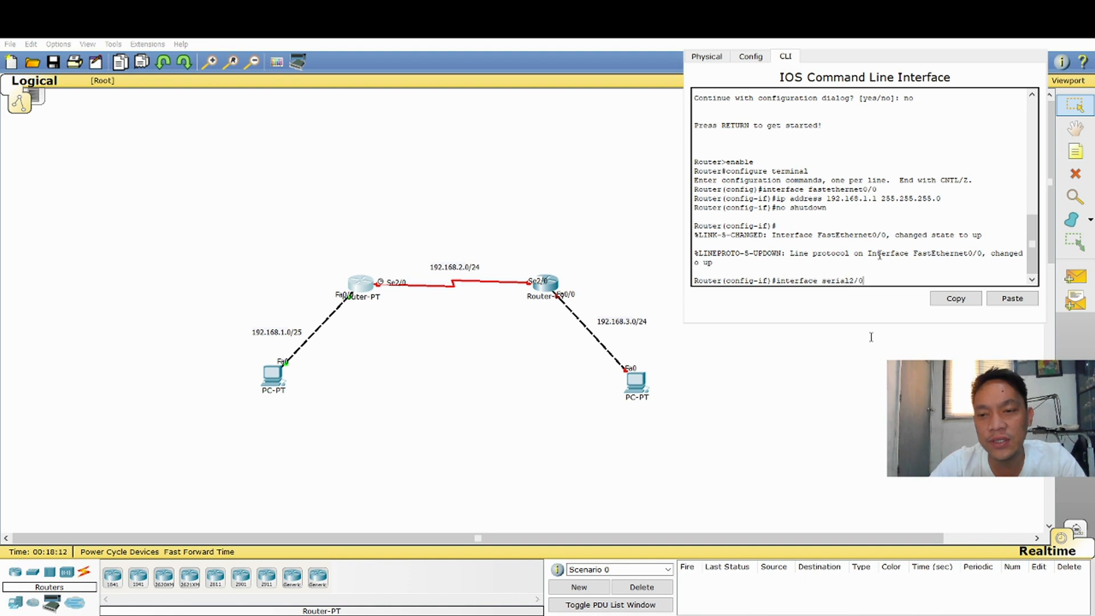
key(Return)
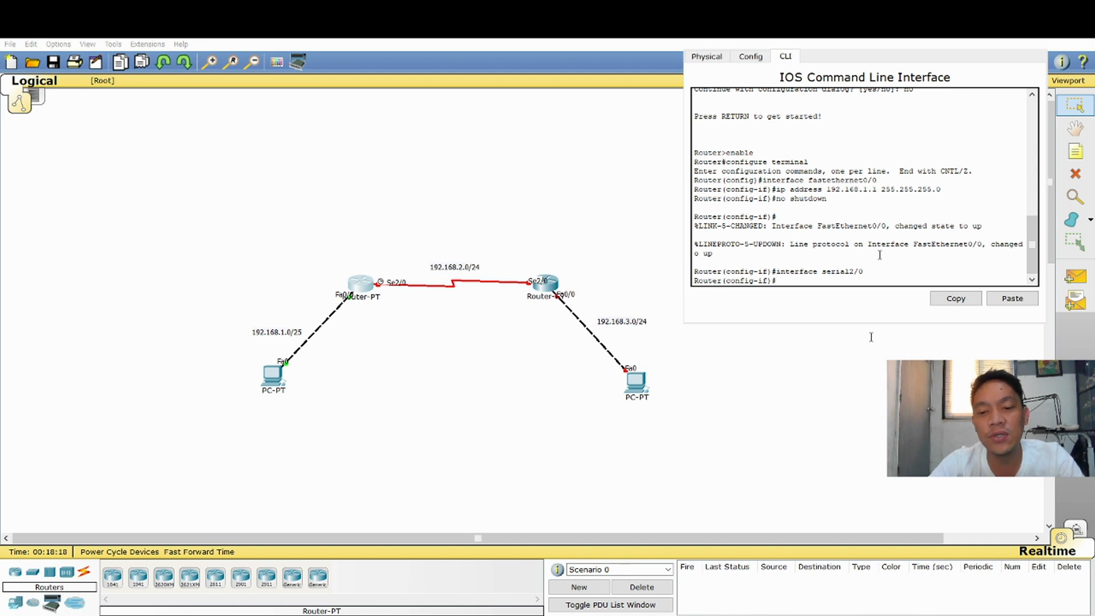
Assign IP address 192.168.2.1 with subnet mask 255.255.255.0 to the left router's Serial2/0 interface
text(ip address)
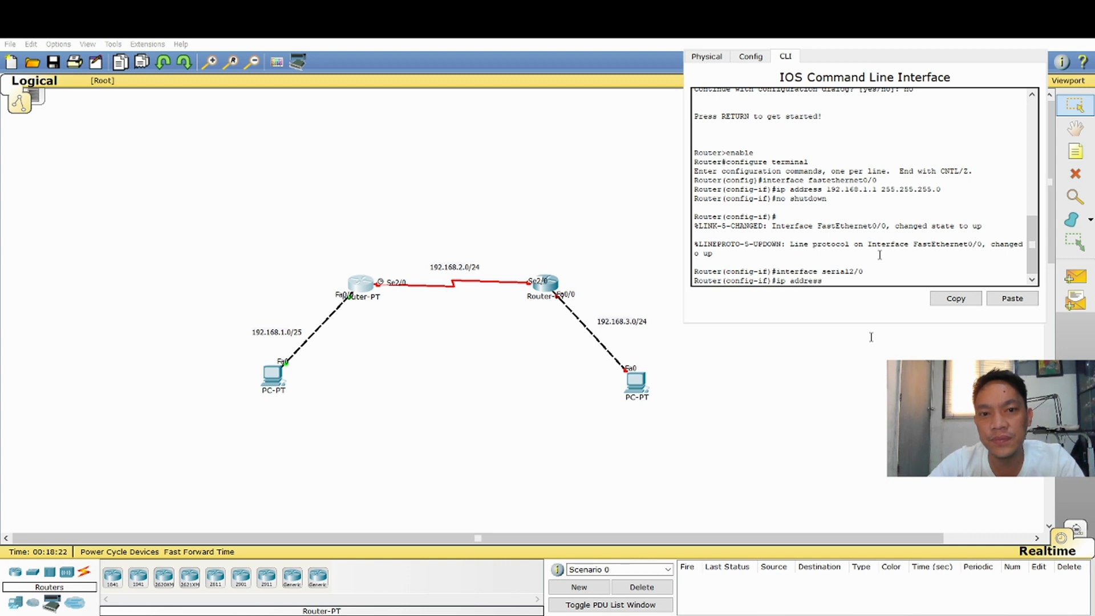
text( 192.1)
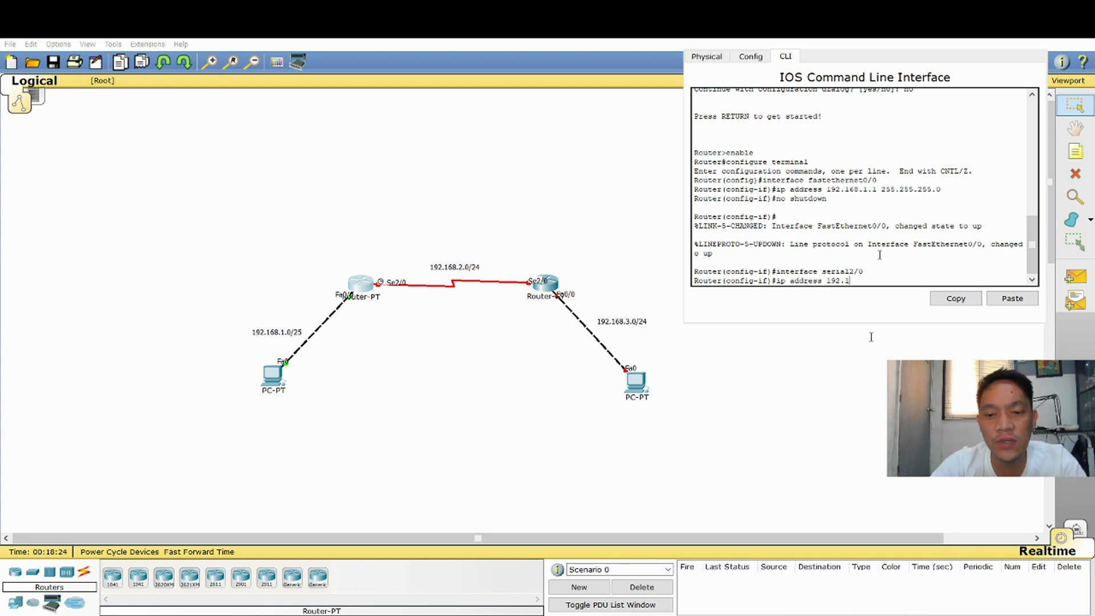
text(68.)
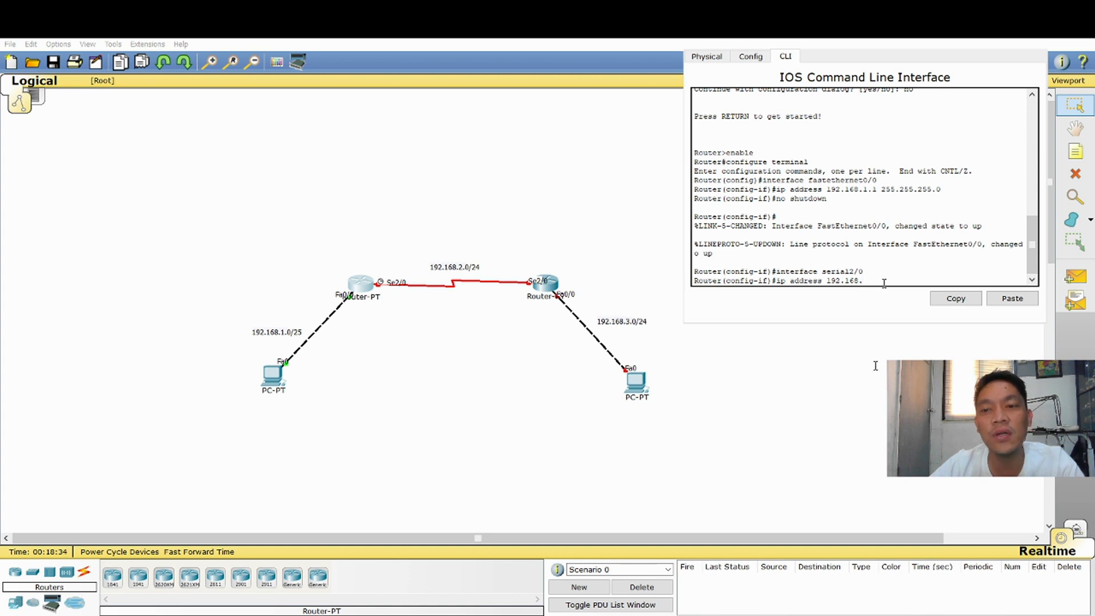
text(2.1 )
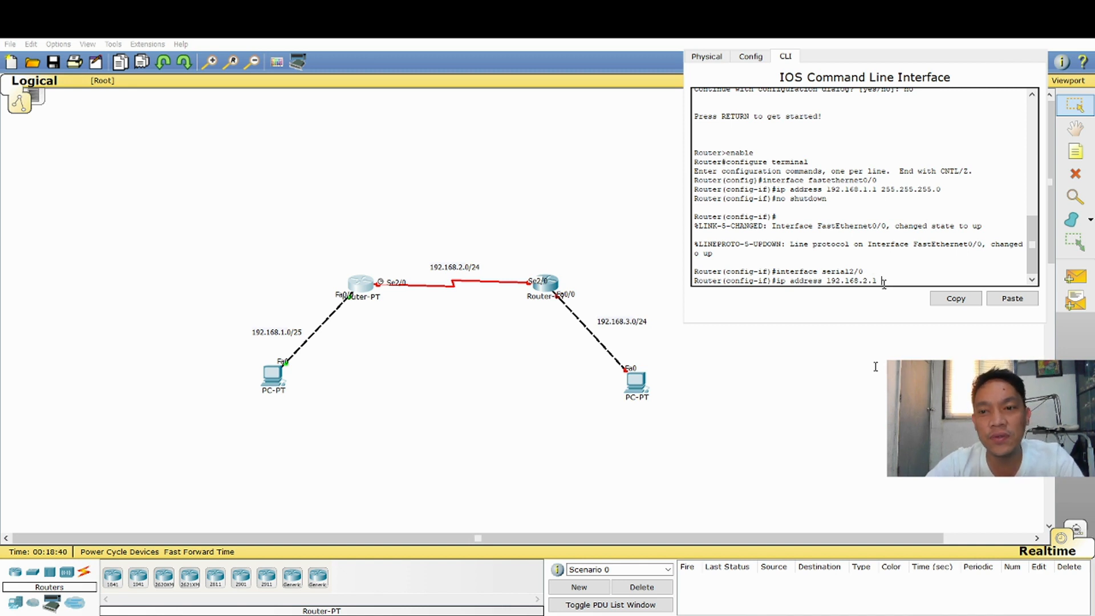
text(255.2)
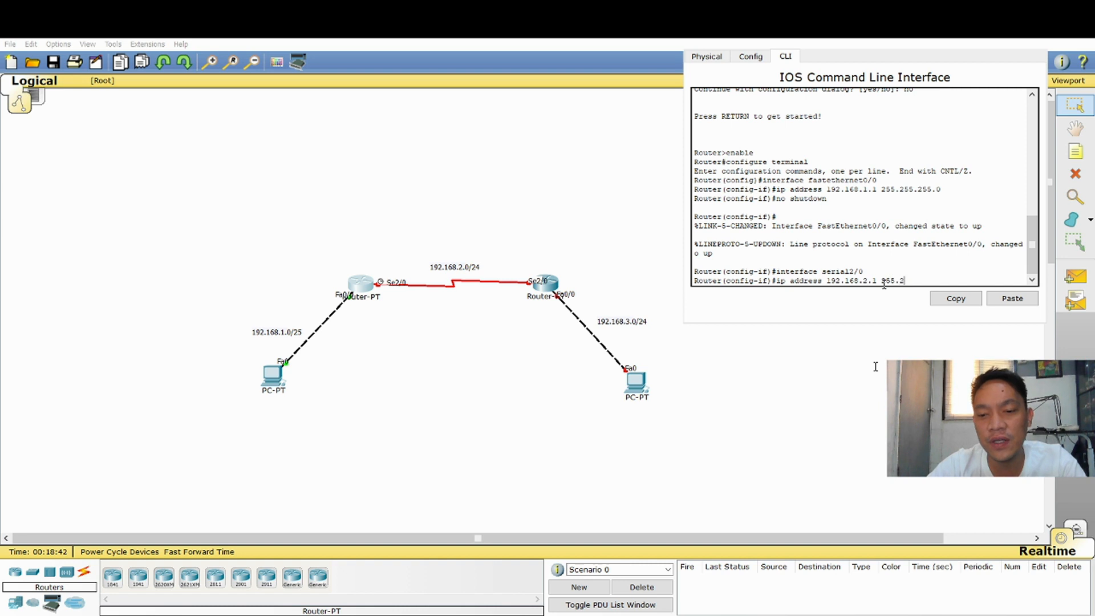
text(55.255.0)
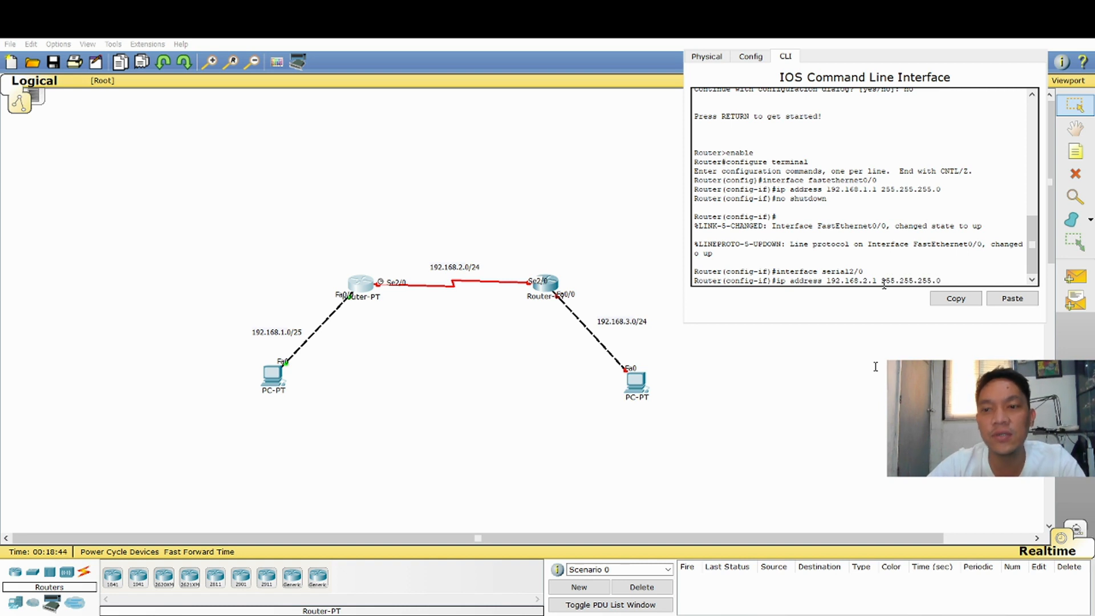
key(Return)
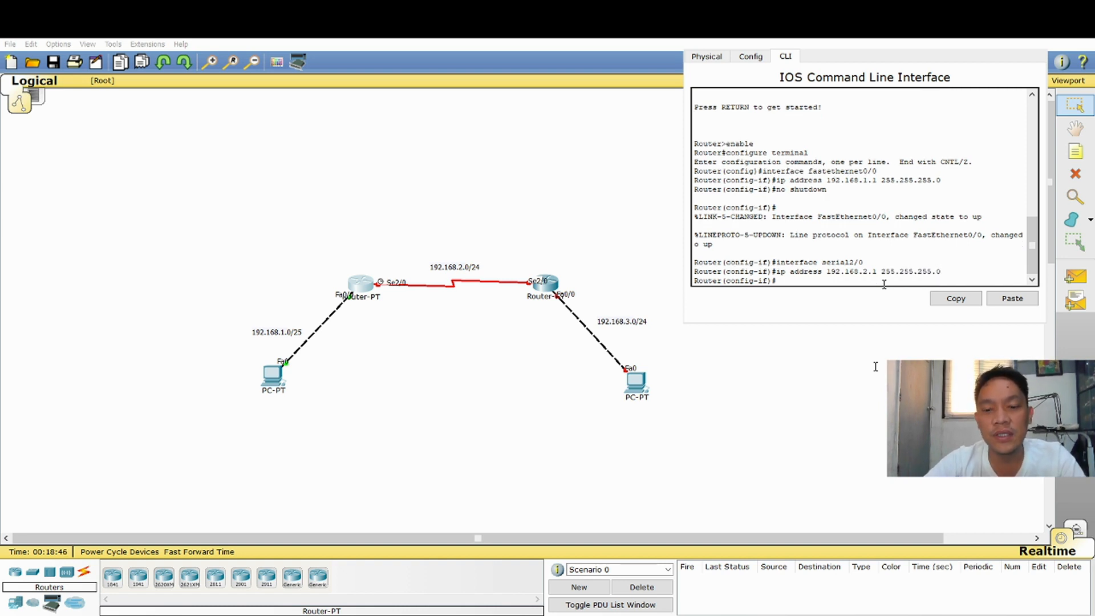
Enable the left router's Serial2/0 interface with no shutdown
text(no shutwo)
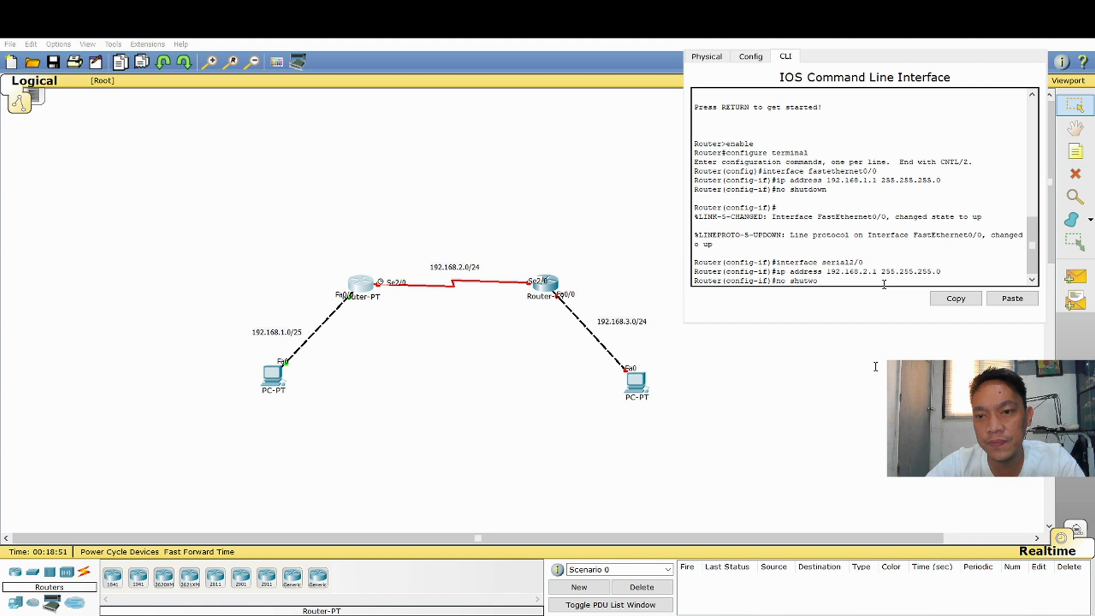
text(wn)
key(Return)
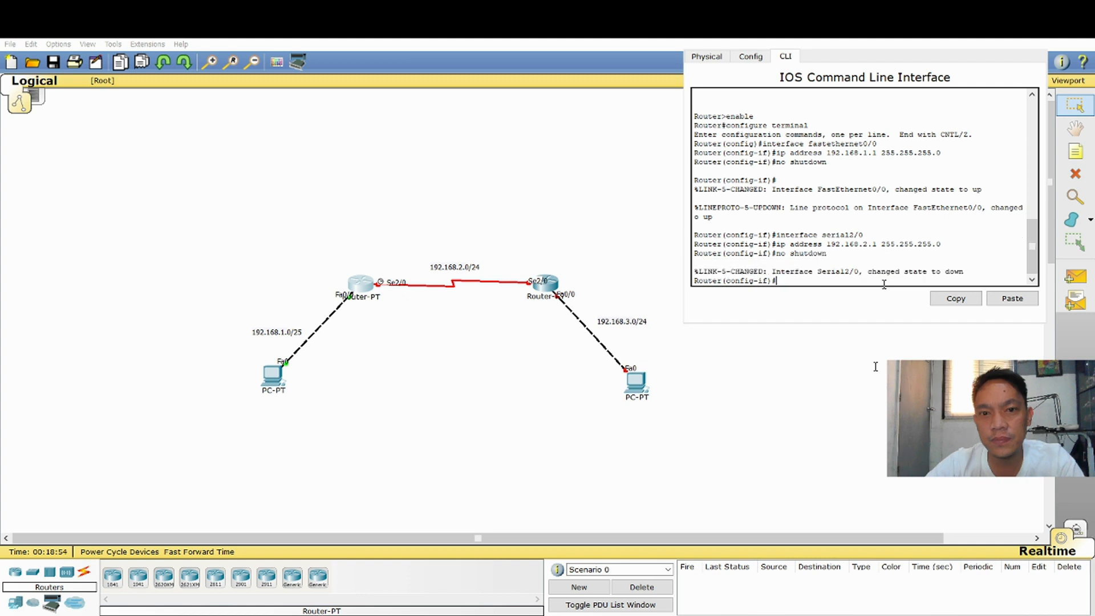
Open the right router's command line beside the topology and decline its initial configuration dialog with no
key(Return)
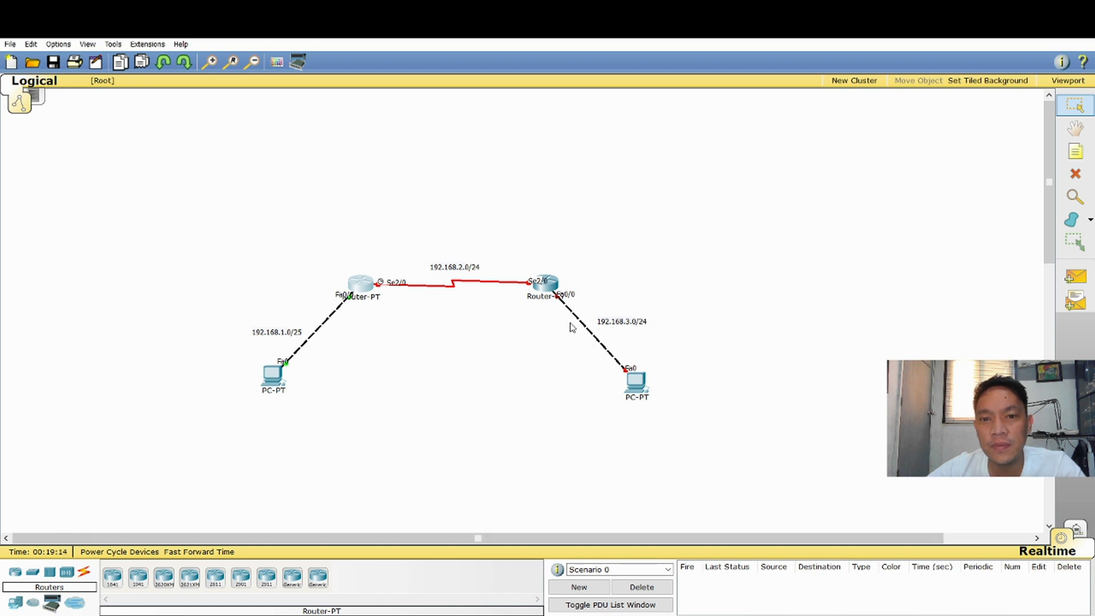
click(552, 281)
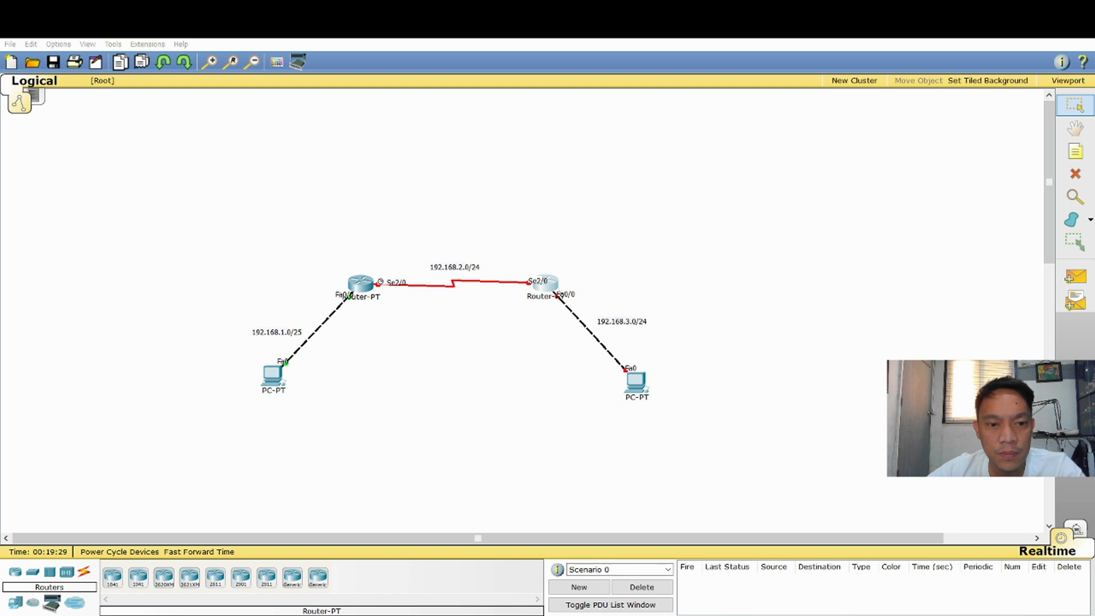
click(546, 284)
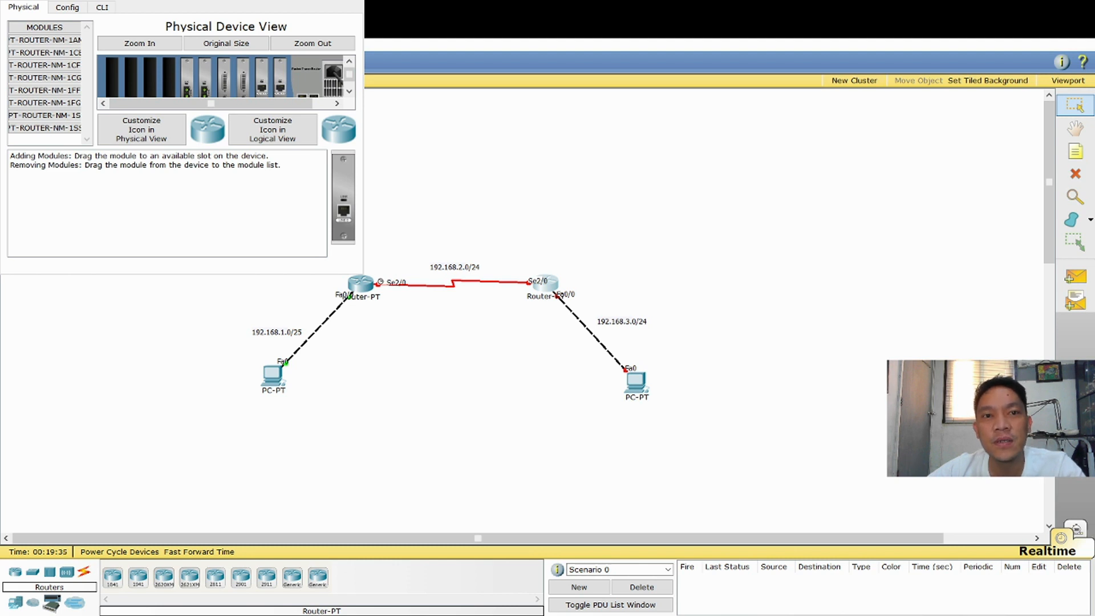
drag(171, 1, 849, 40)
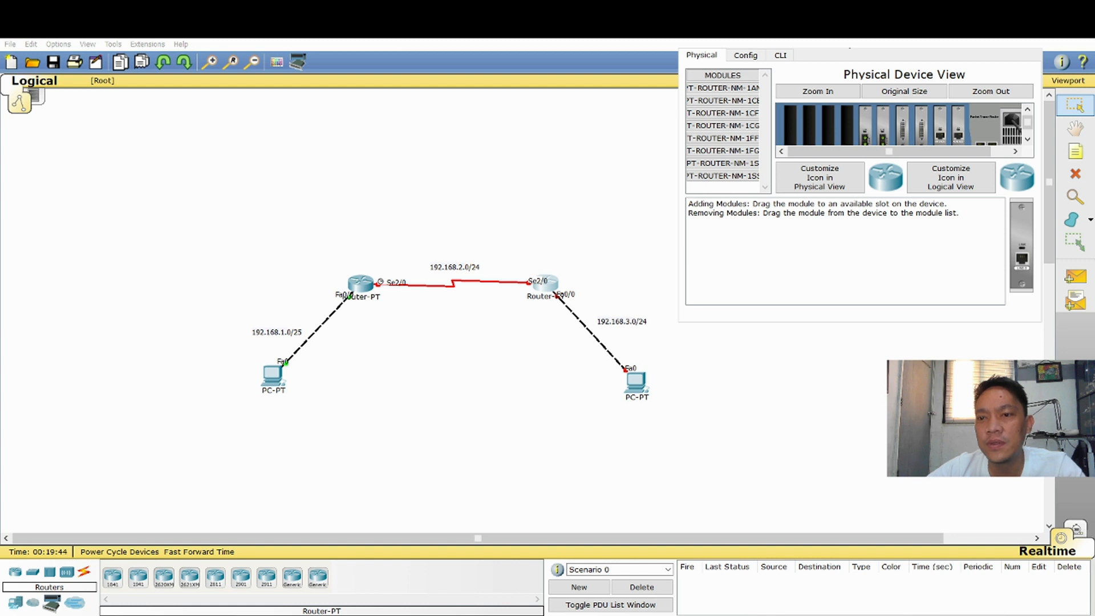
click(781, 55)
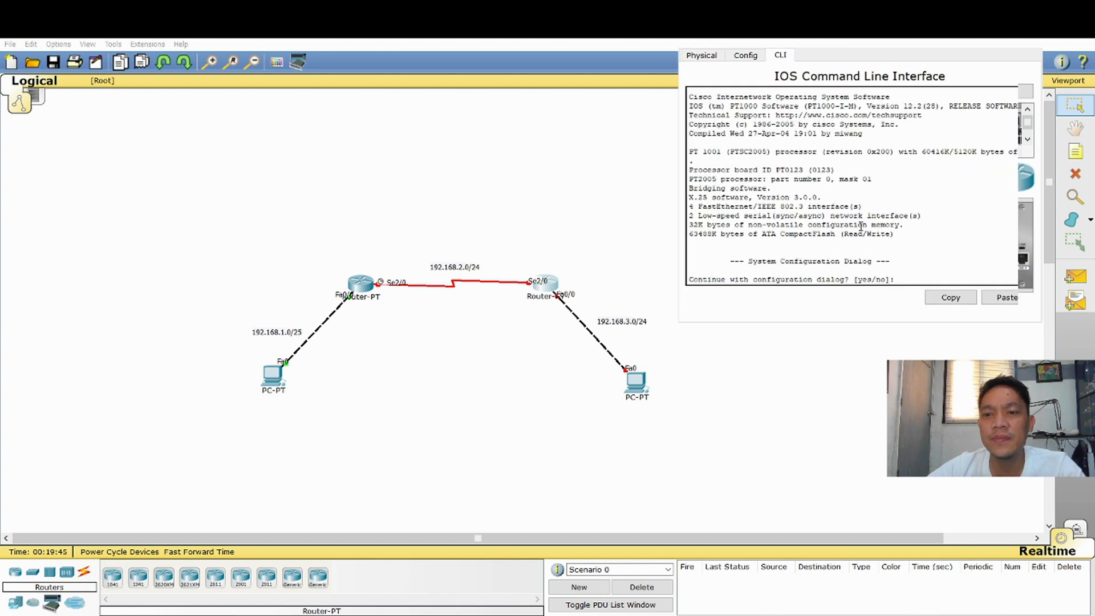
text(no)
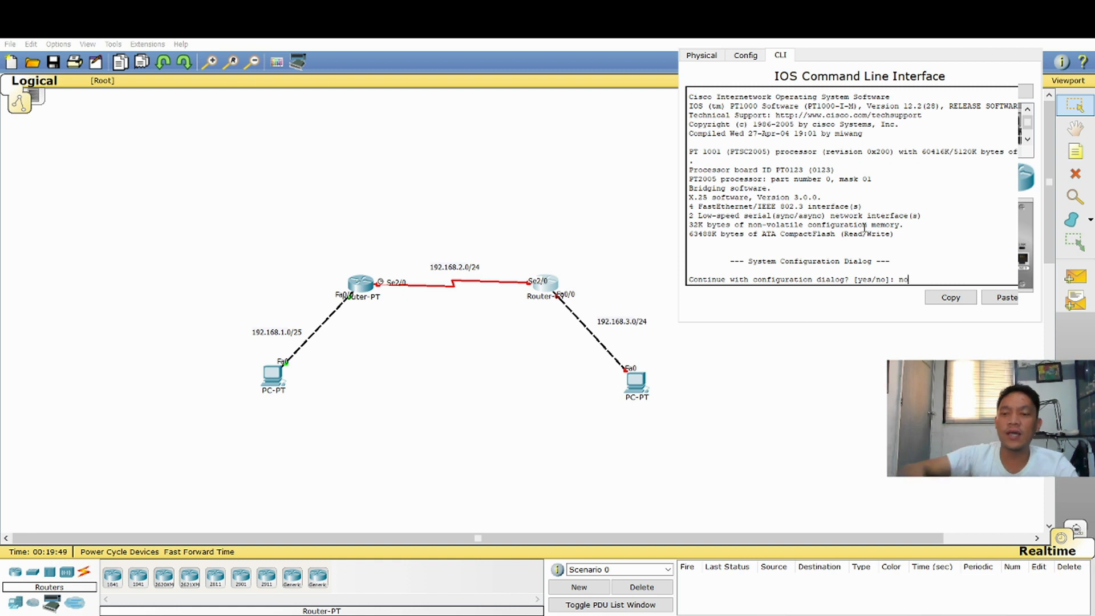
key(Return)
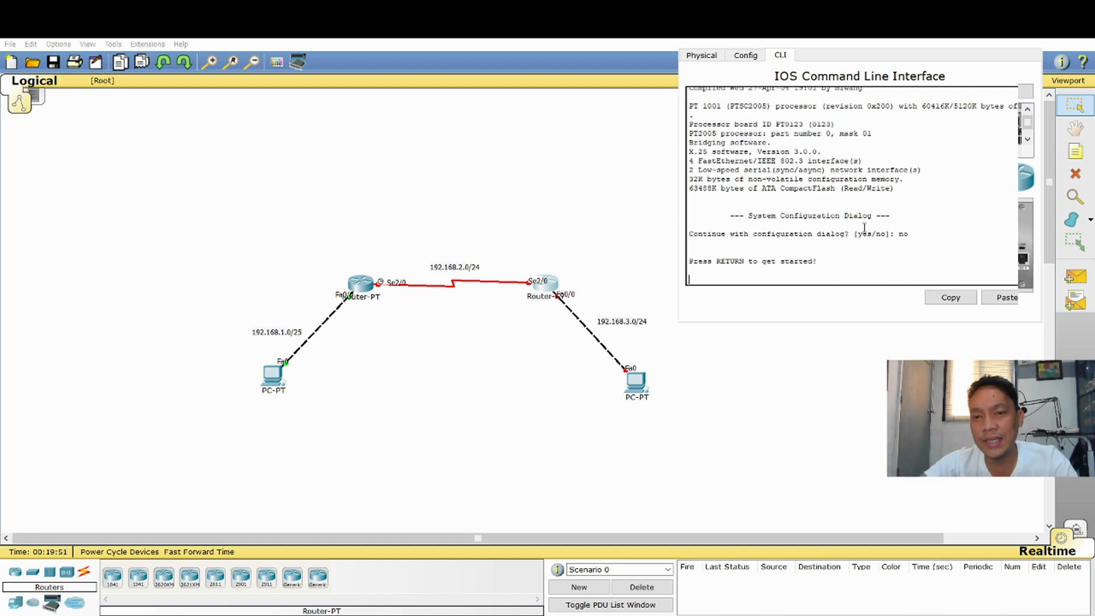
key(Return)
Bring the right router into global configuration mode with enable and configure terminal
text(enable)
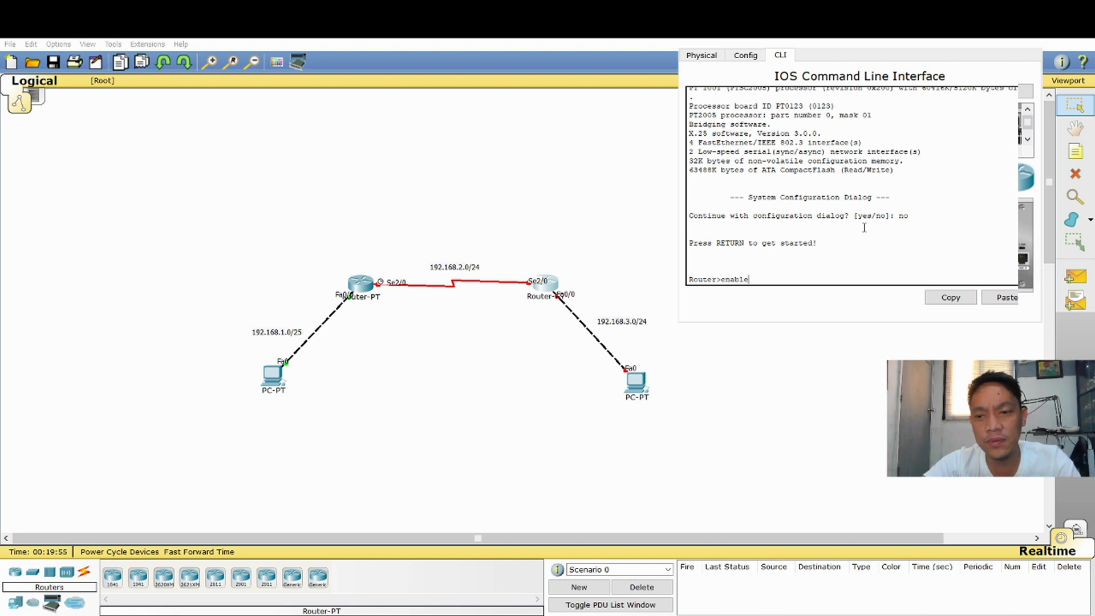
key(Return)
text(configure terminal)
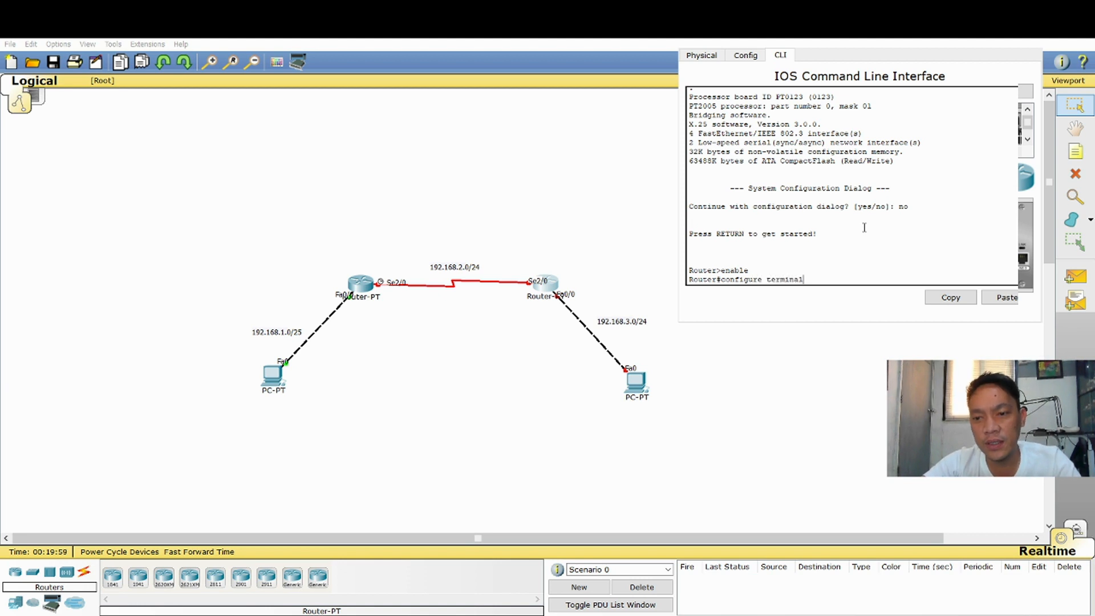
key(Return)
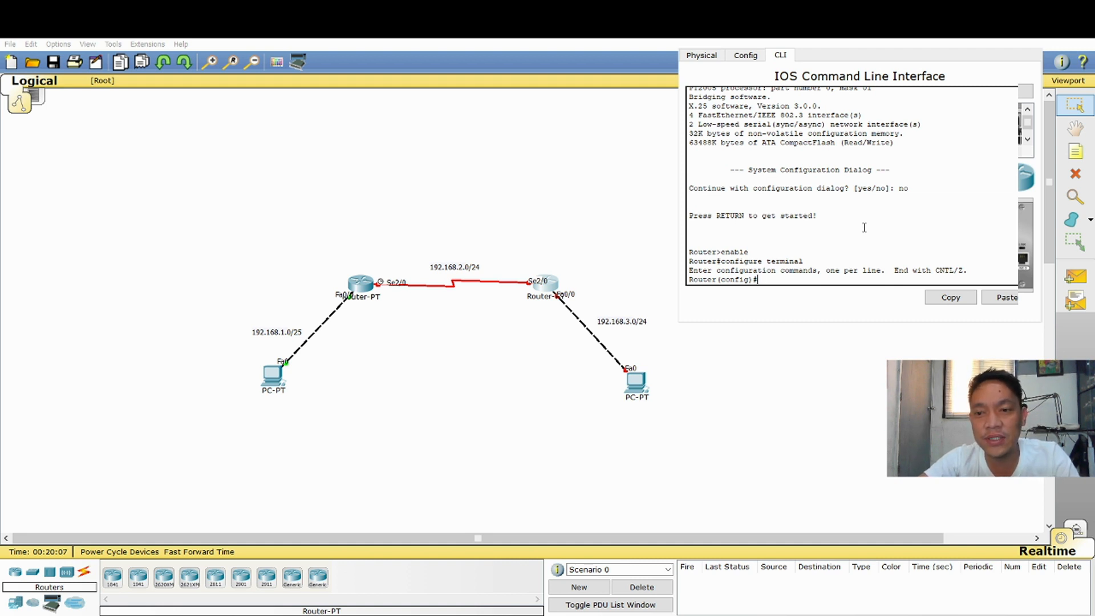
Enter interface configuration mode for fastethernet0/0 on the right router
text(interface)
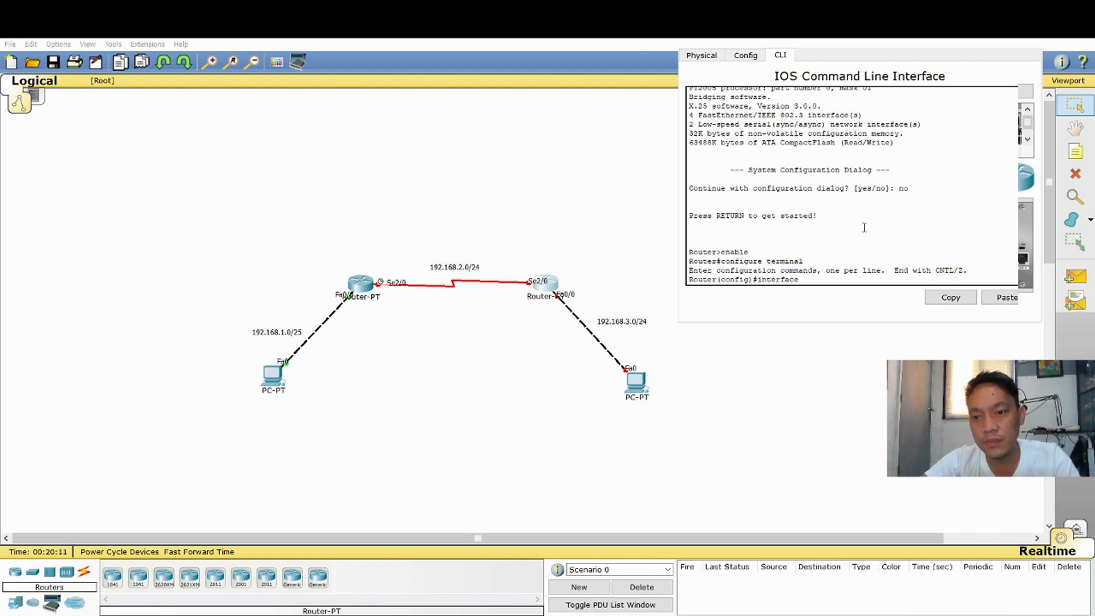
text( faste)
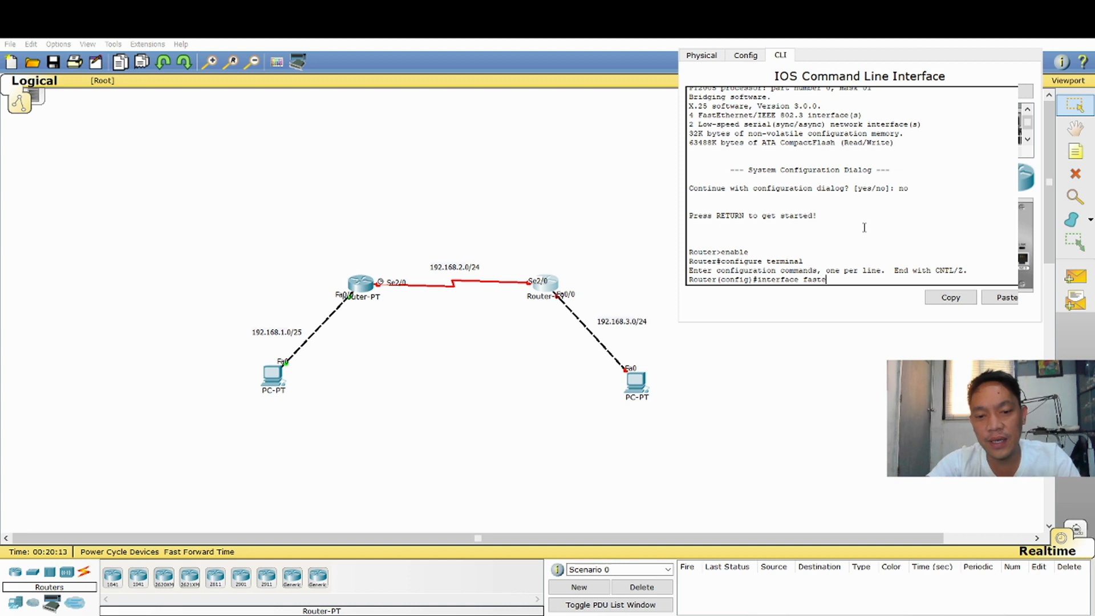
text(thernet)
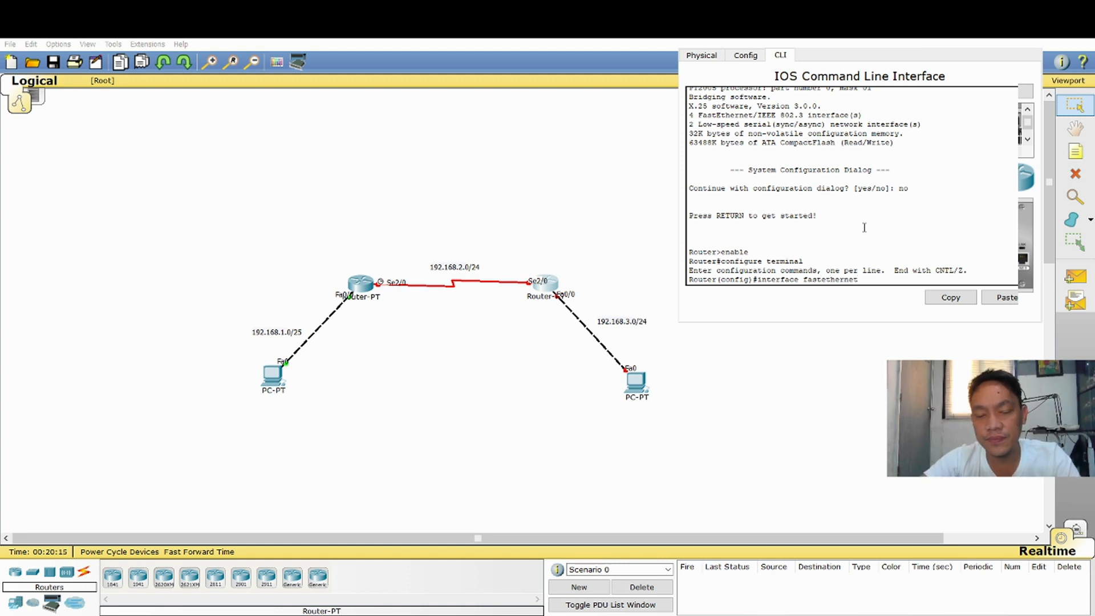
text( 0/)
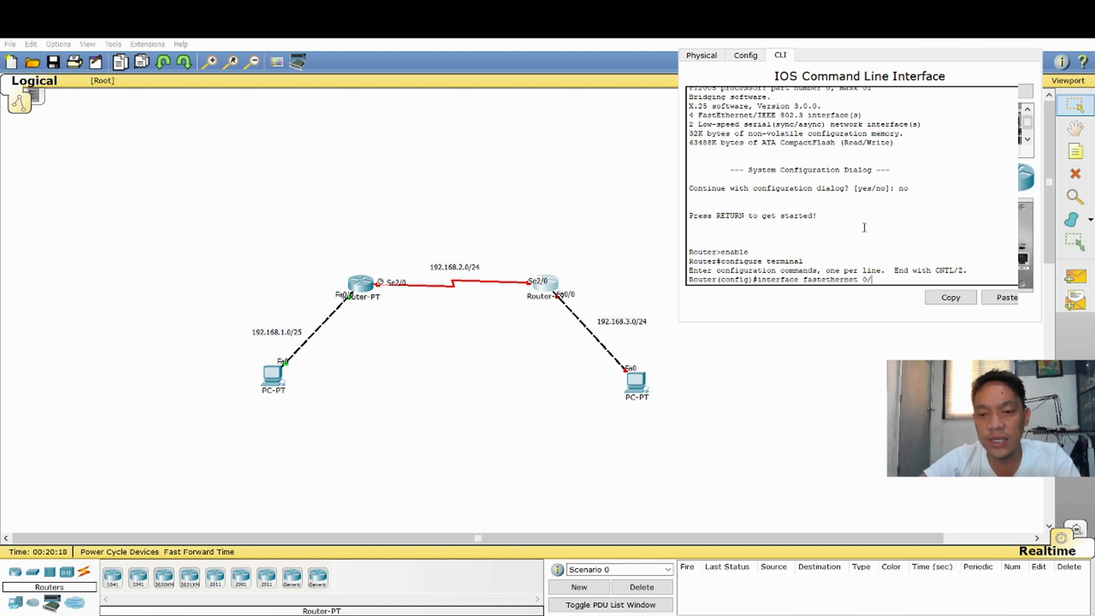
key(BackSpace)
key(BackSpace)
text(t0/0)
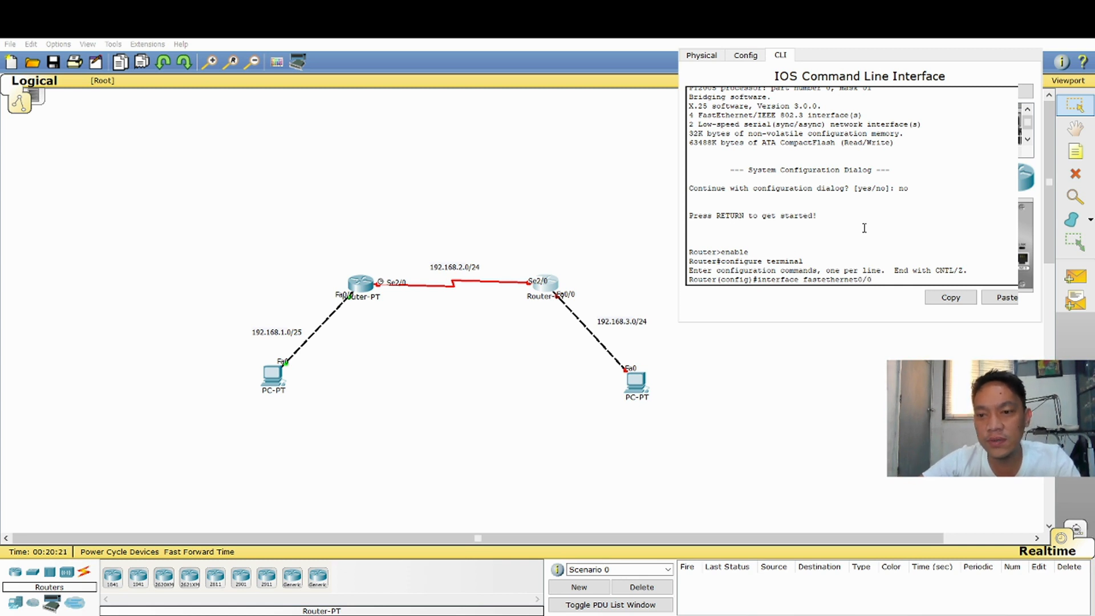
key(Return)
Assign IP address 192.168.3.1 with subnet mask 255.255.255.0 to the right router's FastEthernet0/0 interface
text(ip address)
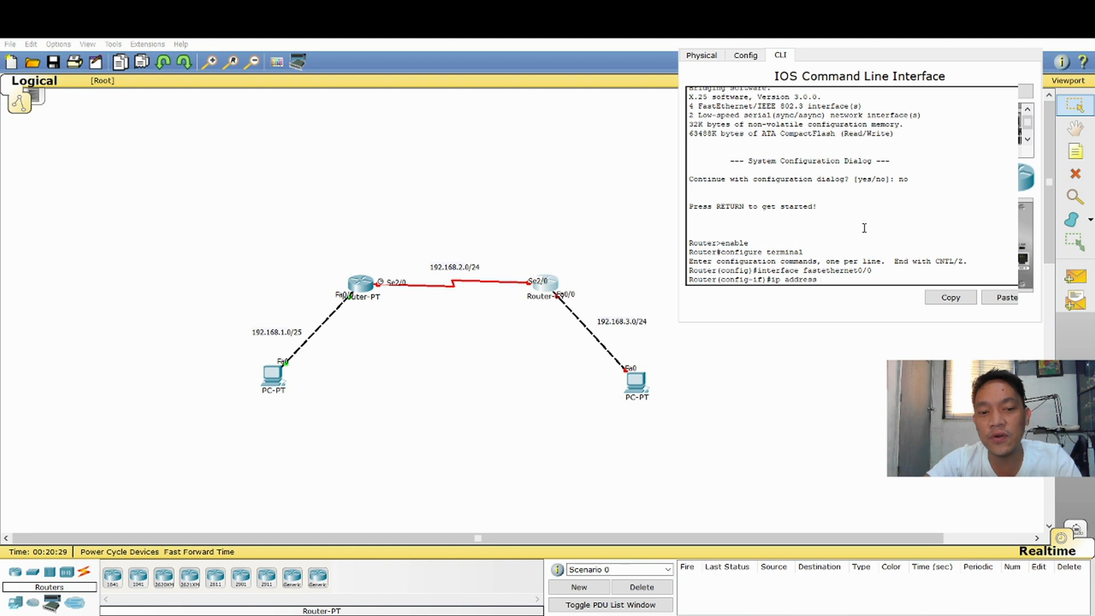
text(192.)
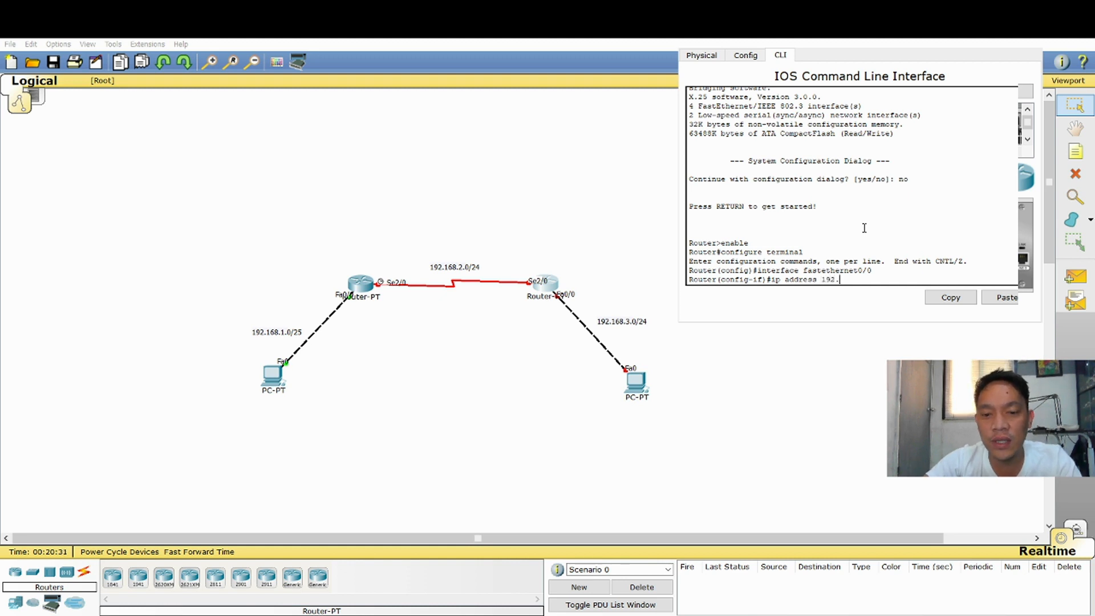
text(168.3.)
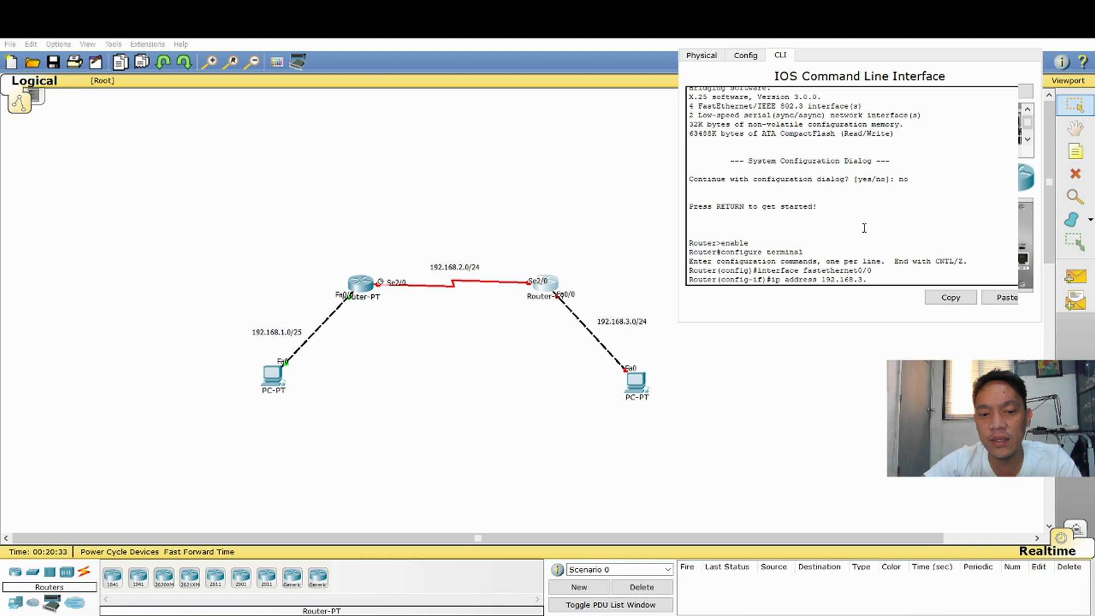
text(1)
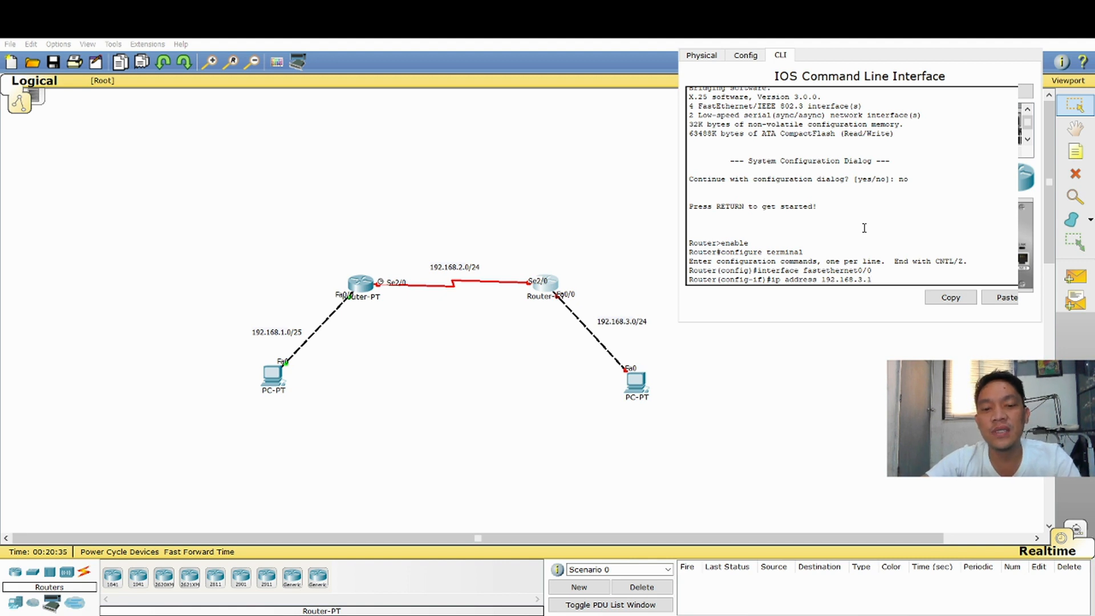
text( 255.255.255.0)
key(Return)
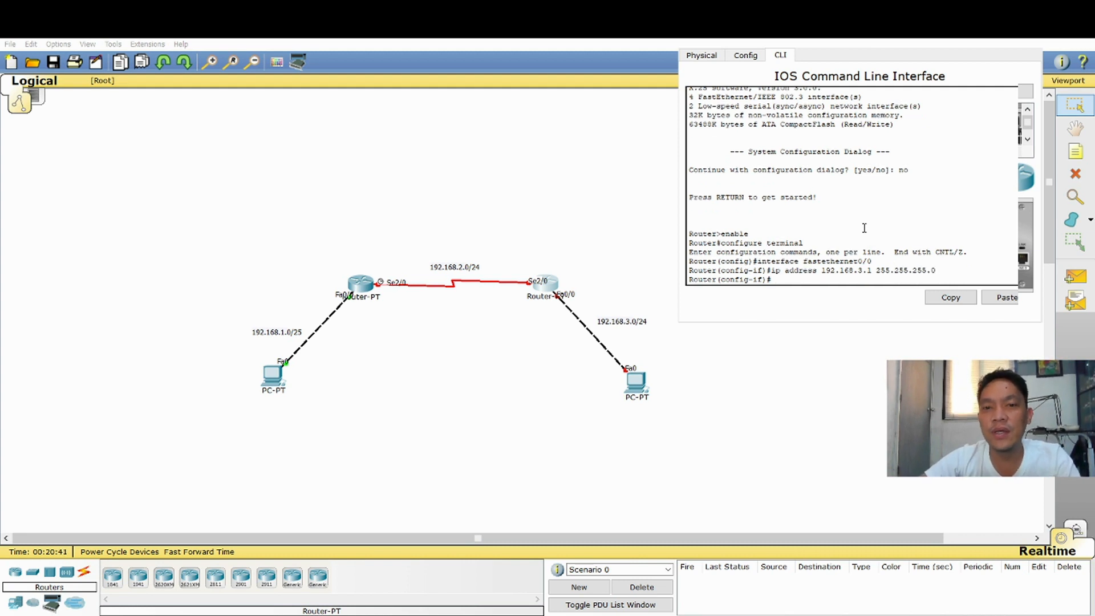
Enable the right router's FastEthernet0/0 interface with no shutdown and return to the interface configuration prompt
text(no shutdown)
key(Return)
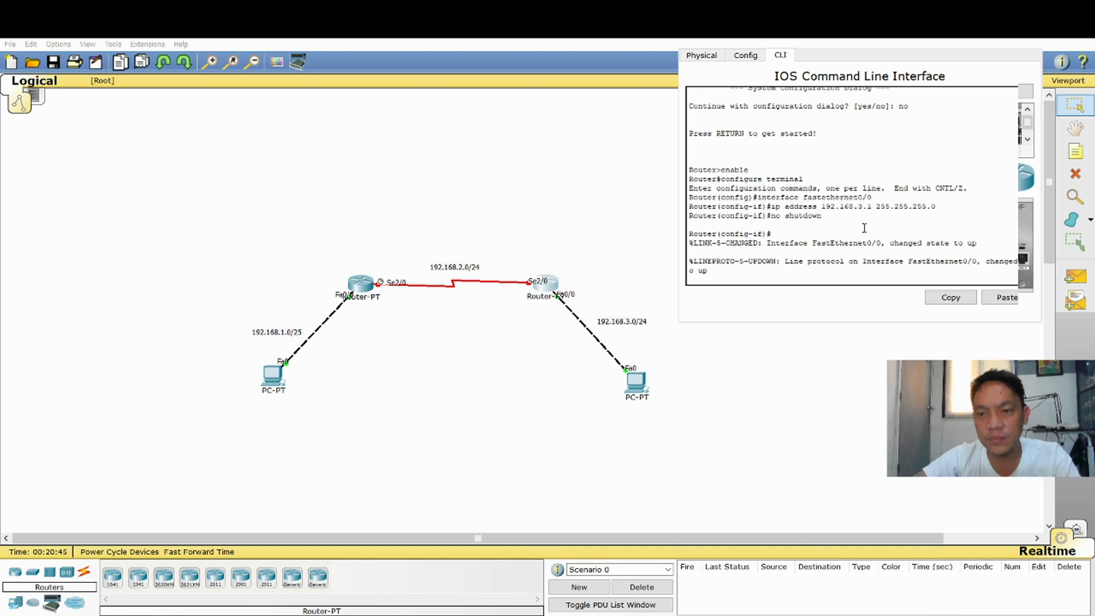
key(Return)
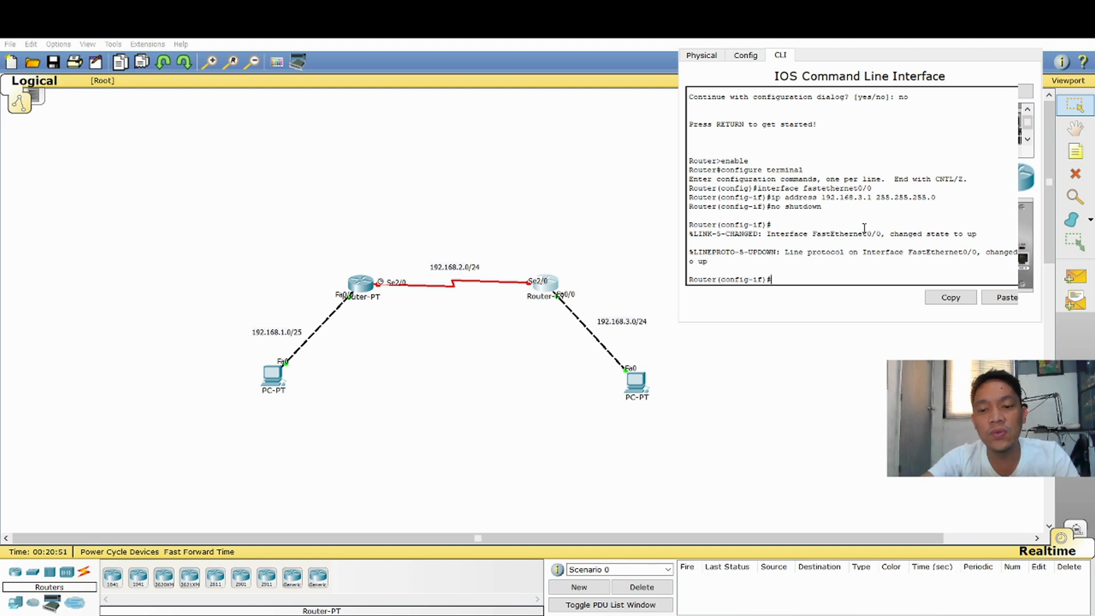
Try to switch the right router's interface configuration with the command interface serail2/0
text(int)
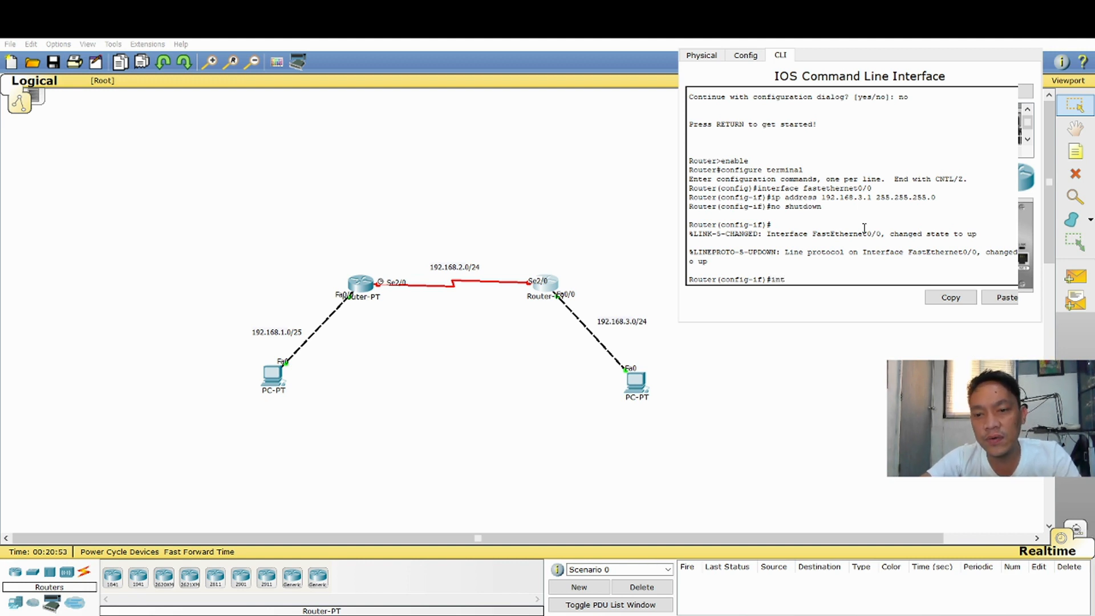
text(erface serail2)
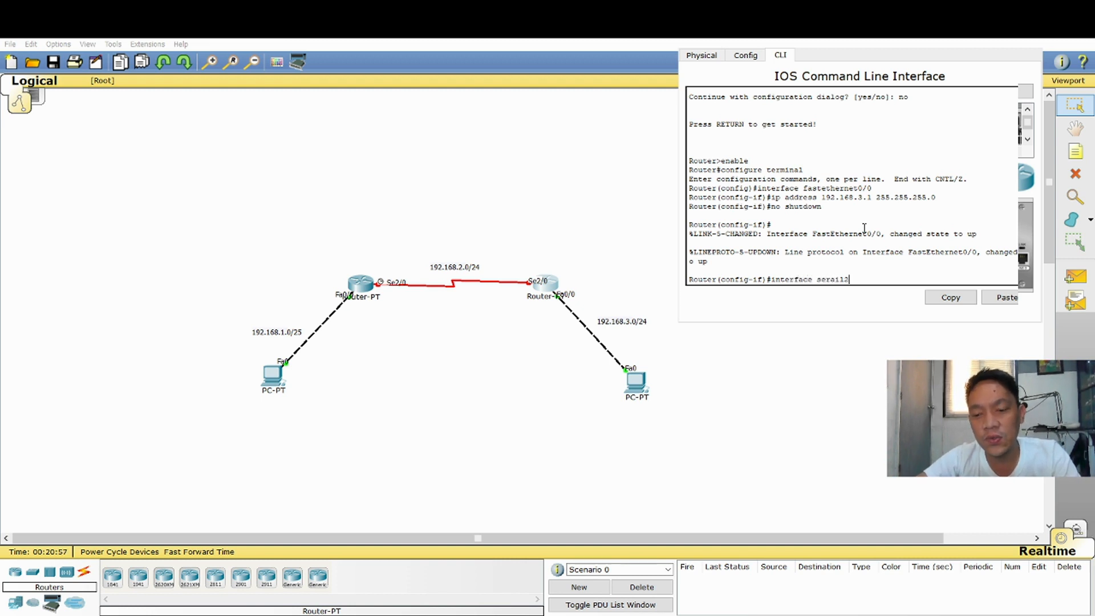
text(/0)
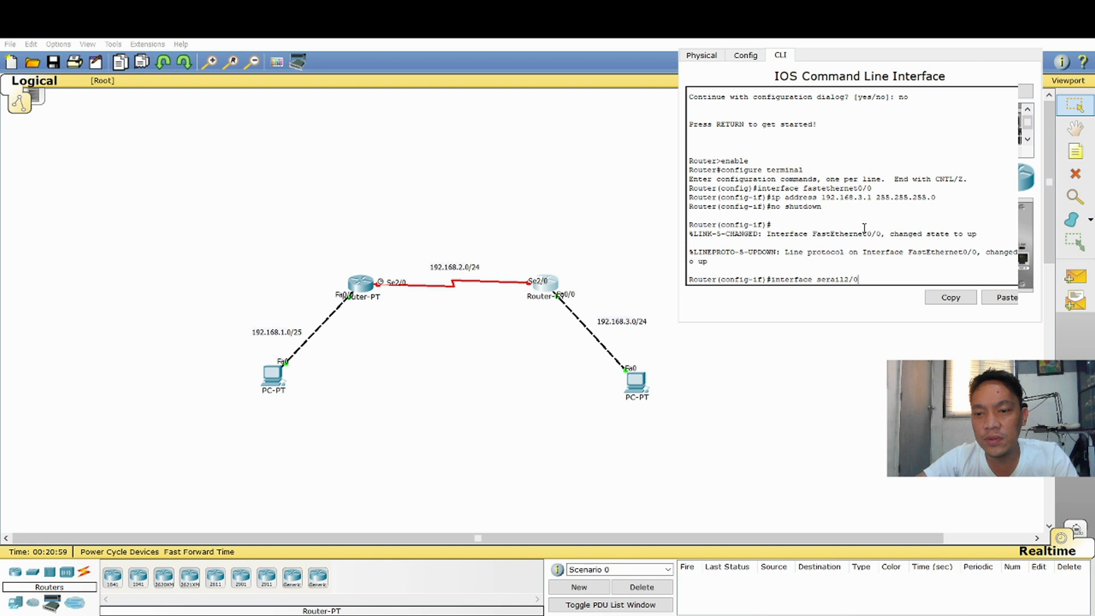
key(Return)
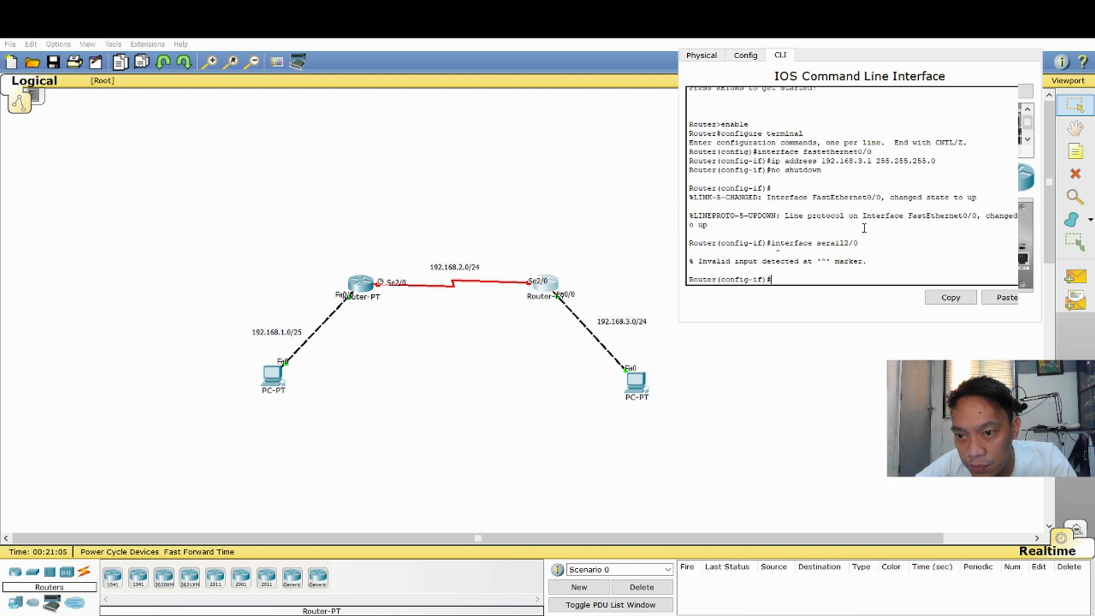
Recall the misspelled interface command on the right router, correct it to interface serial2/0 and run it
key(Up)
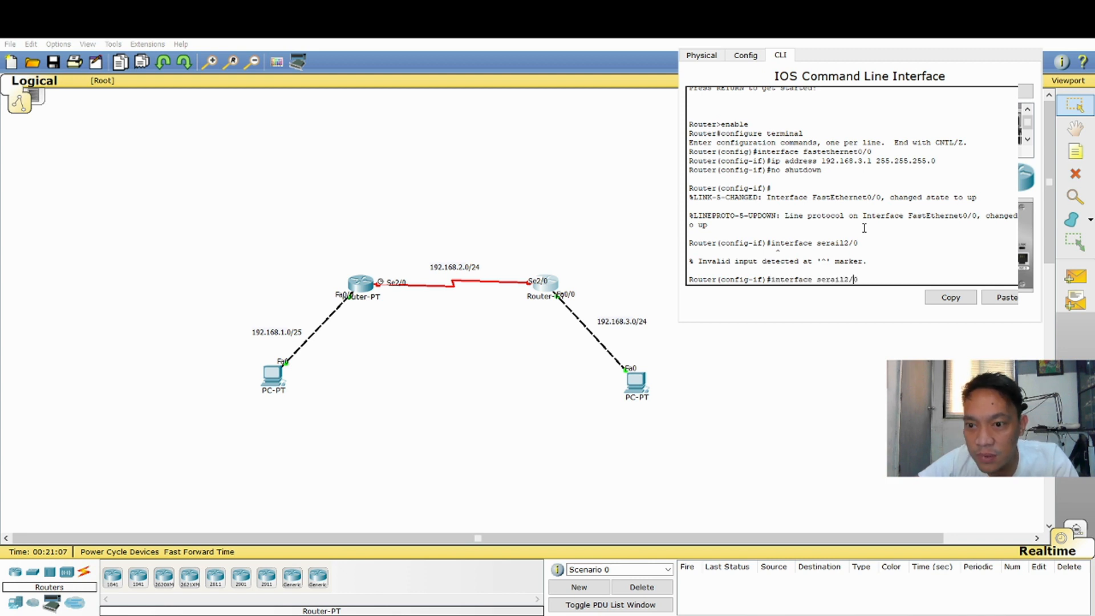
key(Left)
key(Left)
key(Left)
key(Left)
key(BackSpace)
key(BackSpace)
text(ial)
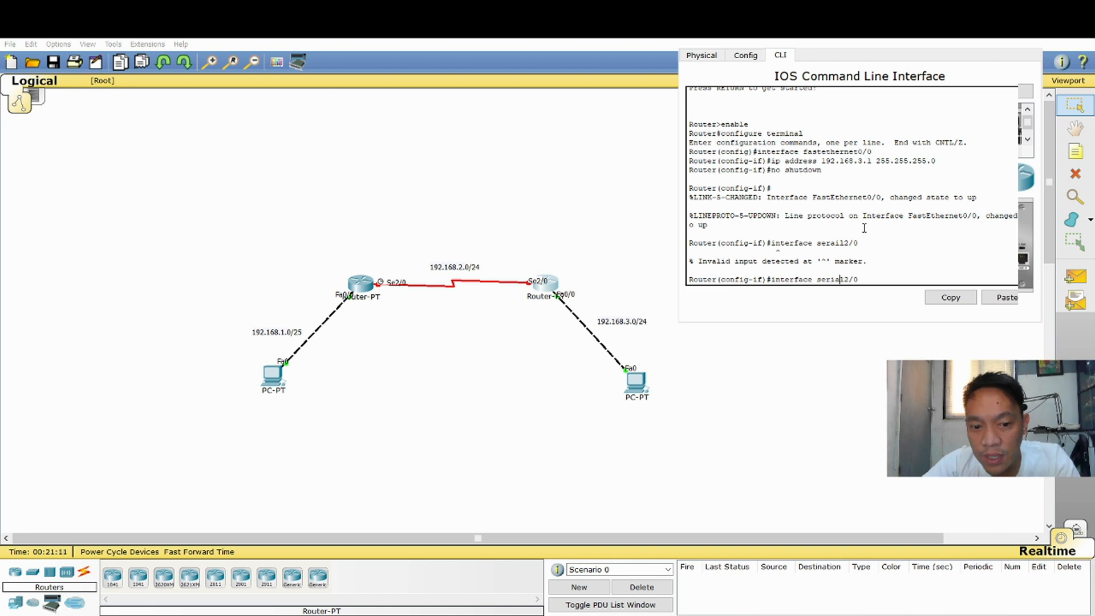
key(BackSpace)
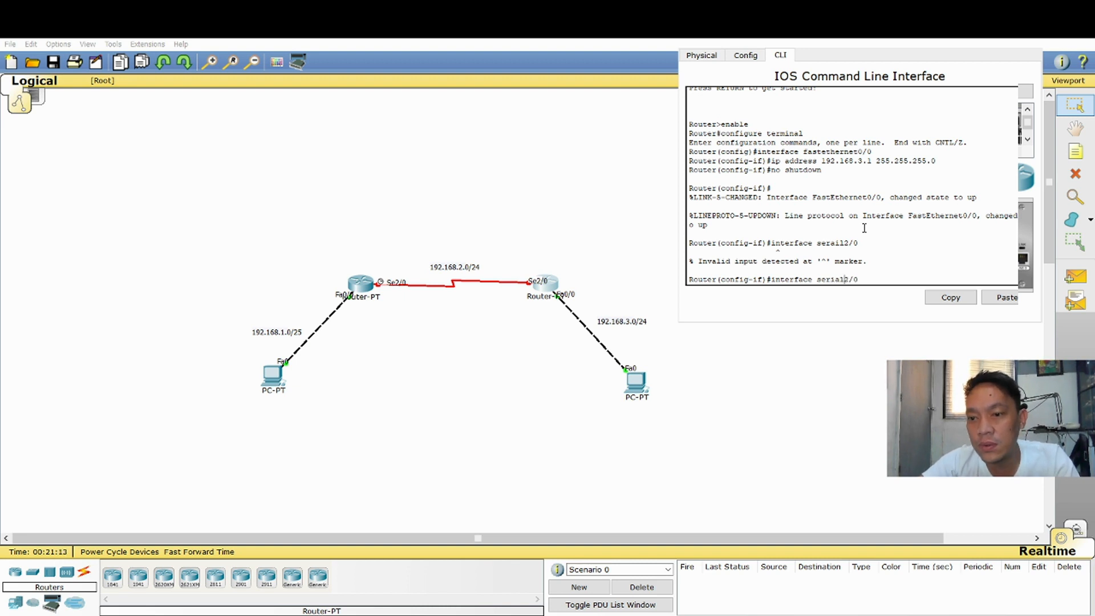
key(Return)
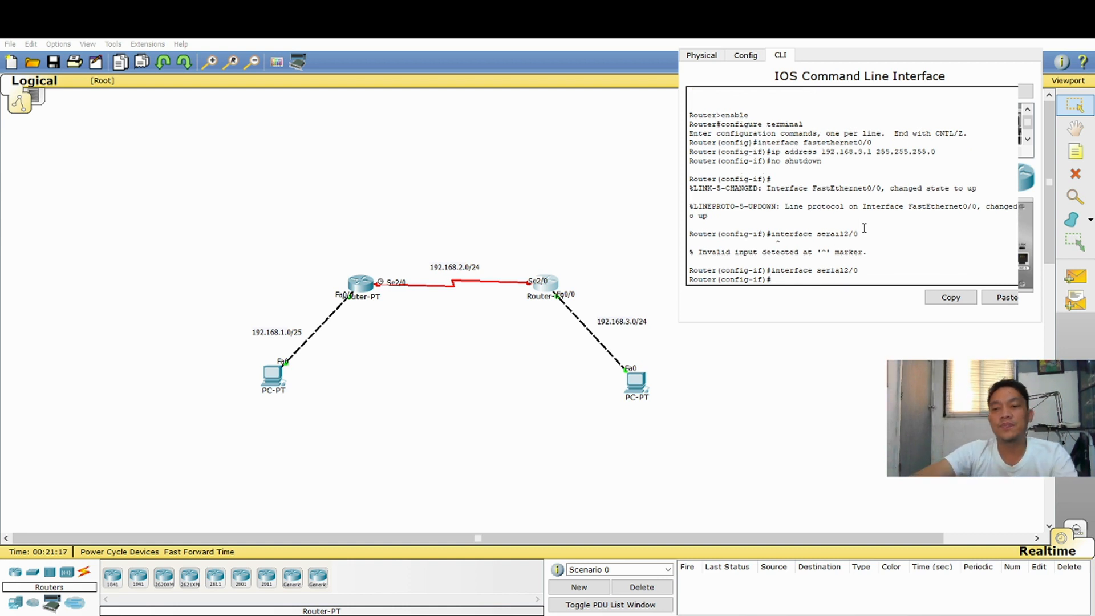
Assign IP address 192.168.2.2 with subnet mask 255.255.255.0 to the right router's Serial2/0 interface
text(ip address)
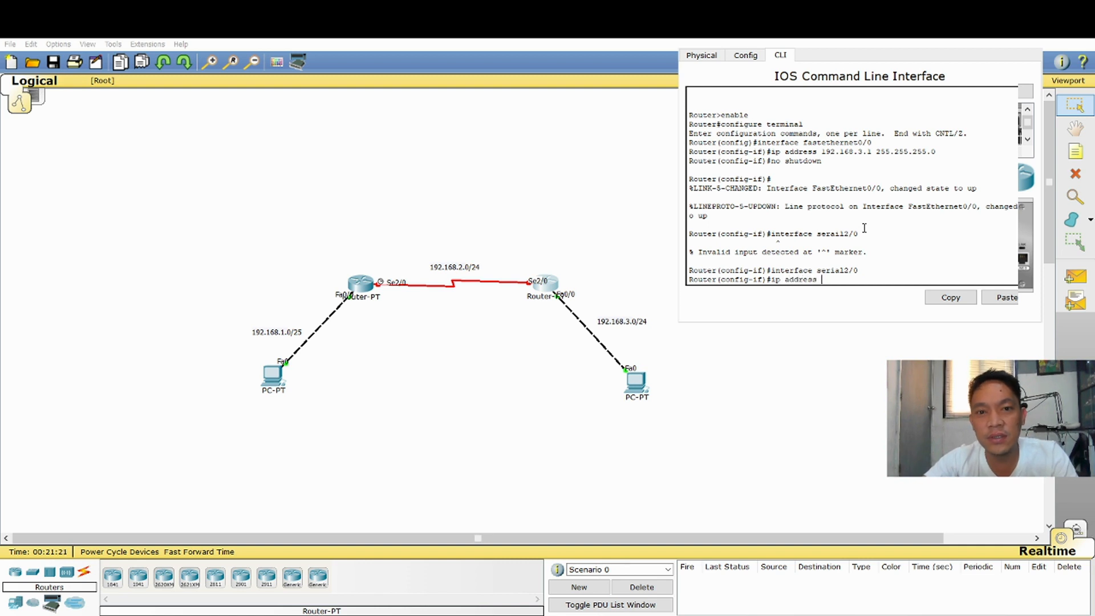
text( 192.)
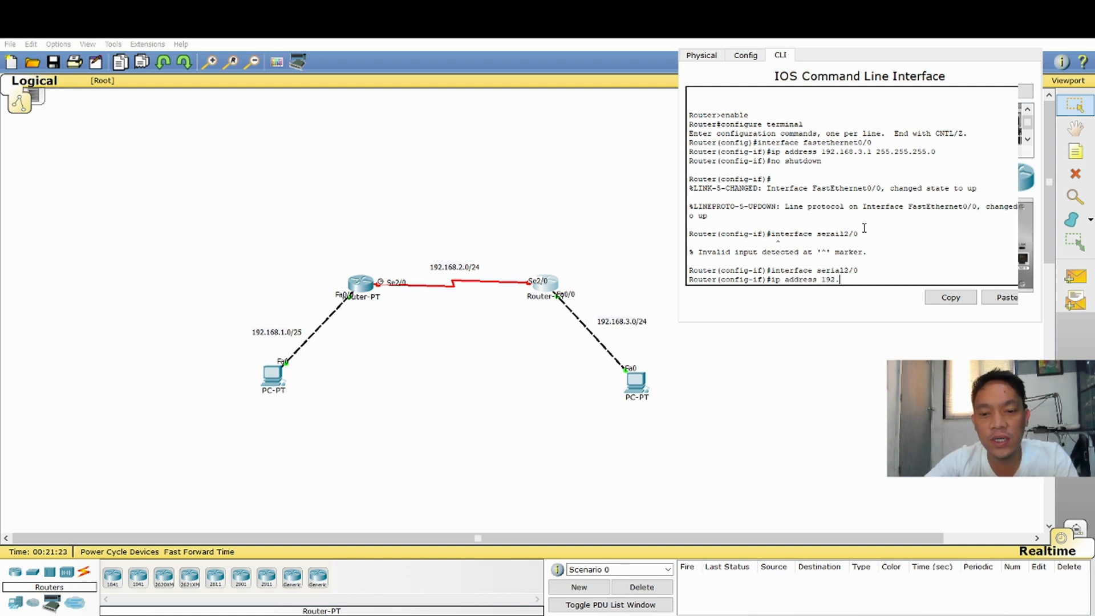
text(1868)
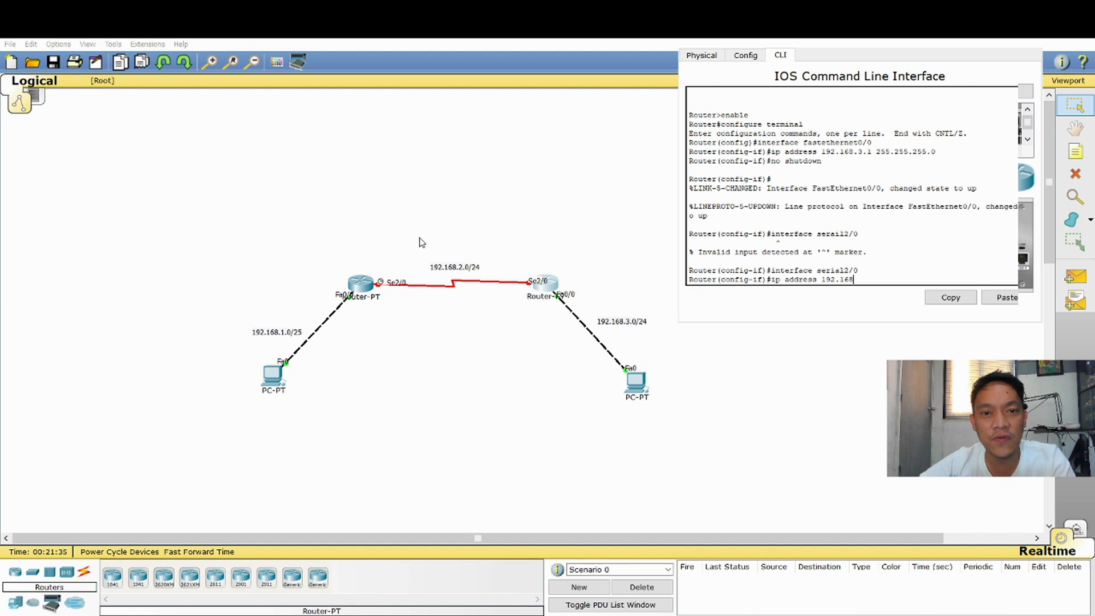
text(.2.2)
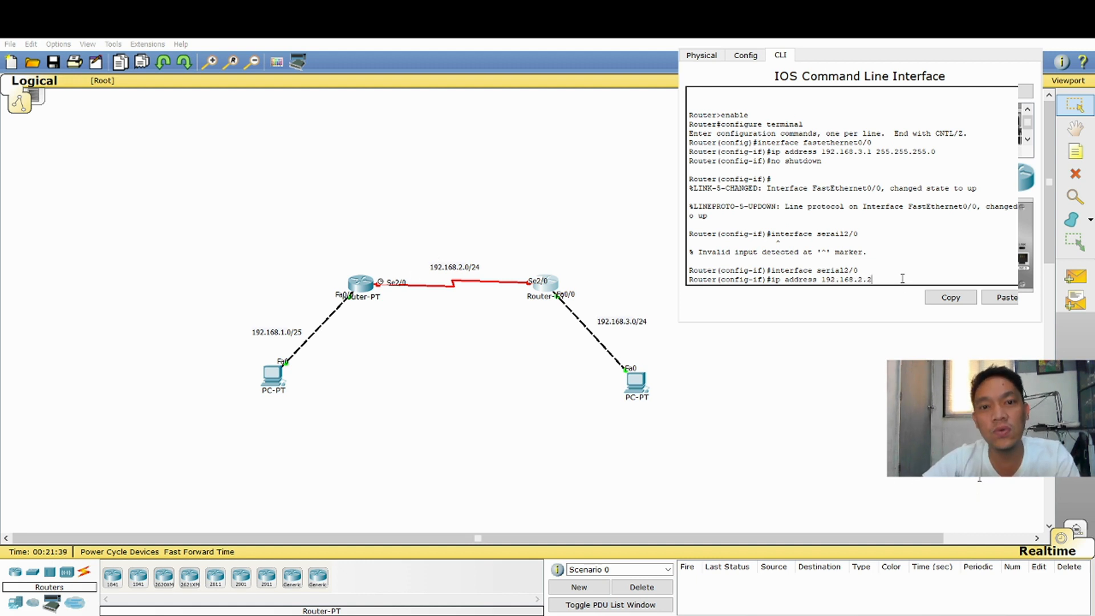
text( 255)
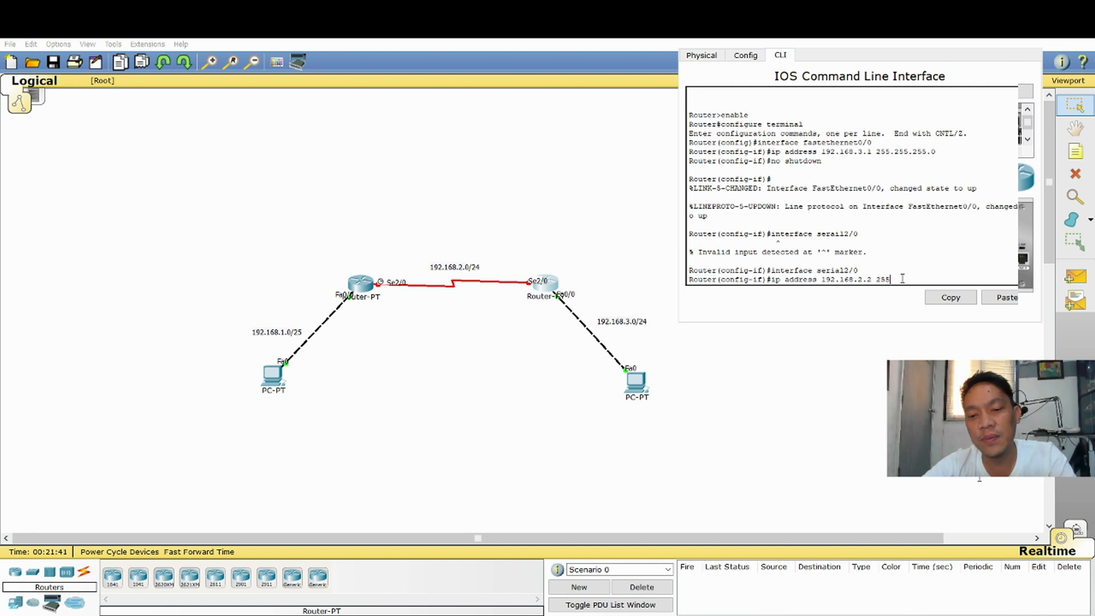
text(.255.255.0)
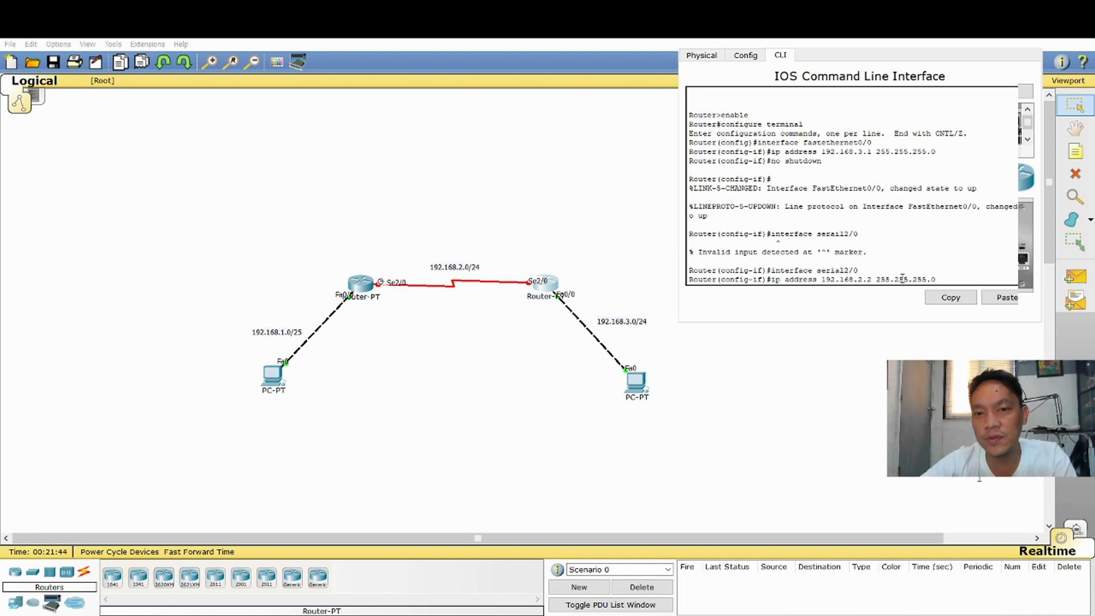
key(Return)
Enable the right router's Serial2/0 interface with no shutdown and close the router's configuration window
text(no shutdown)
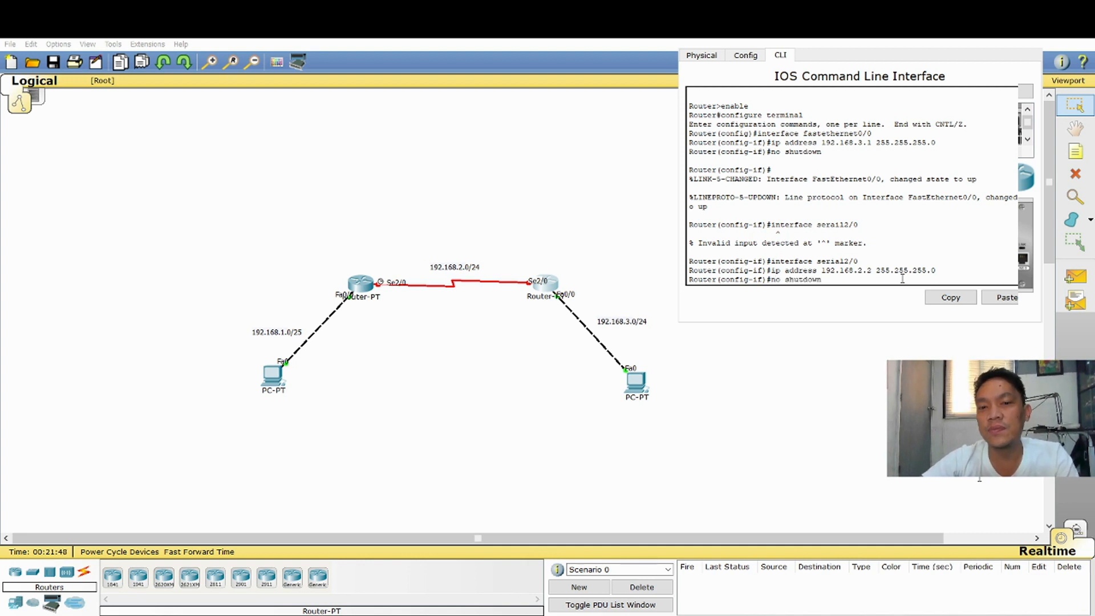
key(Return)
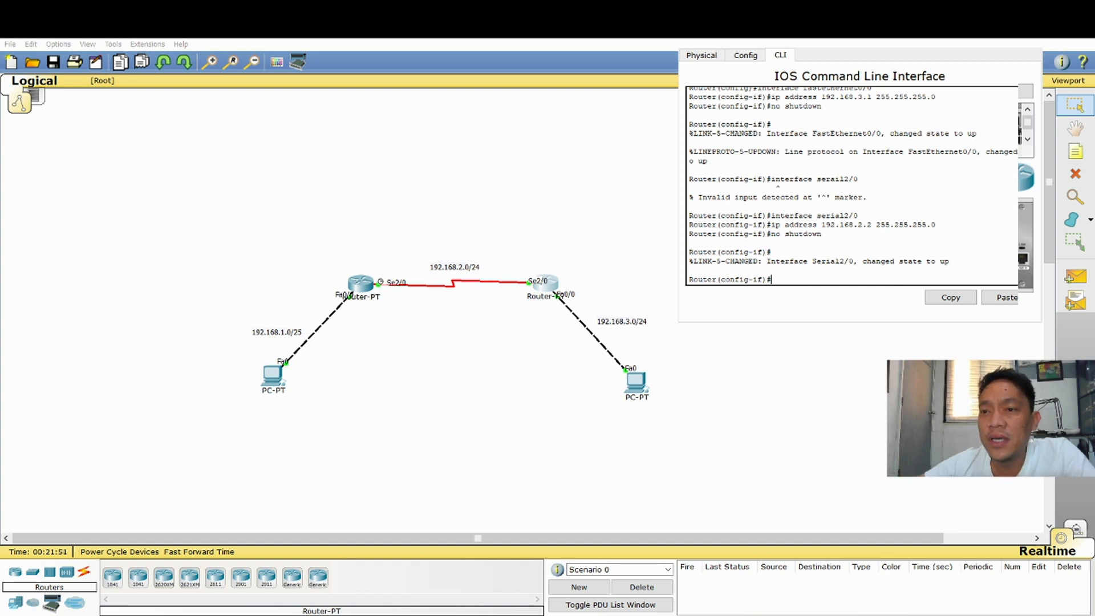
click(1029, 40)
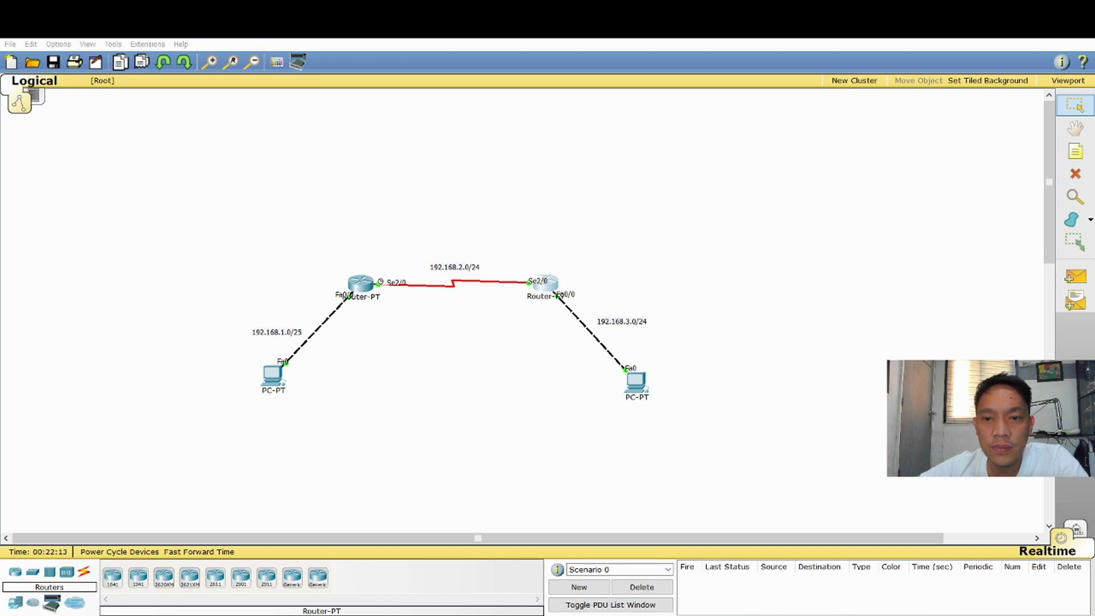
click(808, 430)
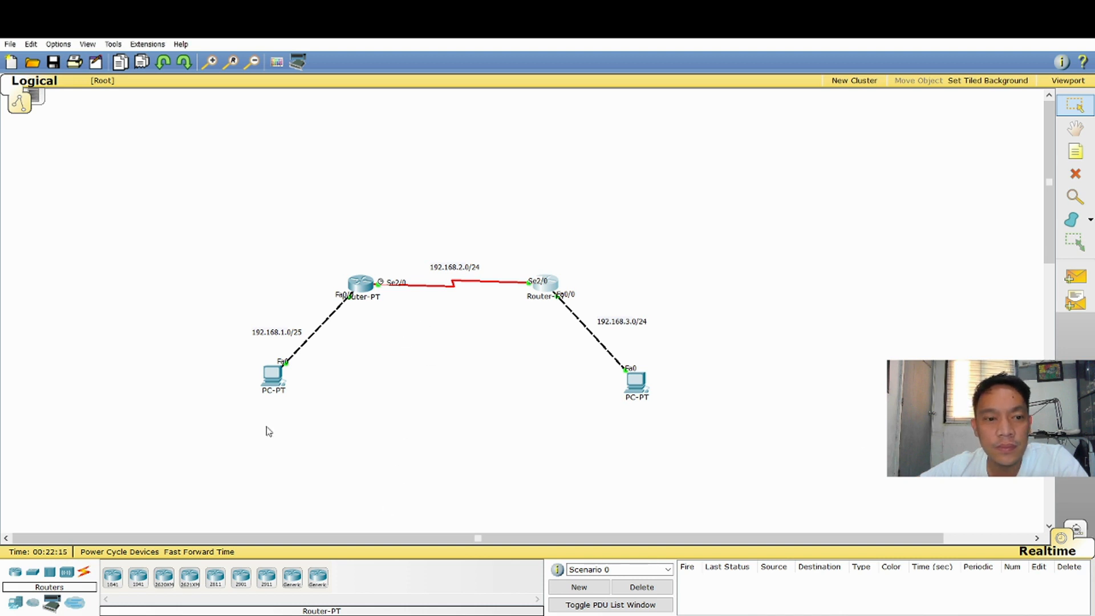
Open the left router's command line and move its window clear of the topology
click(366, 284)
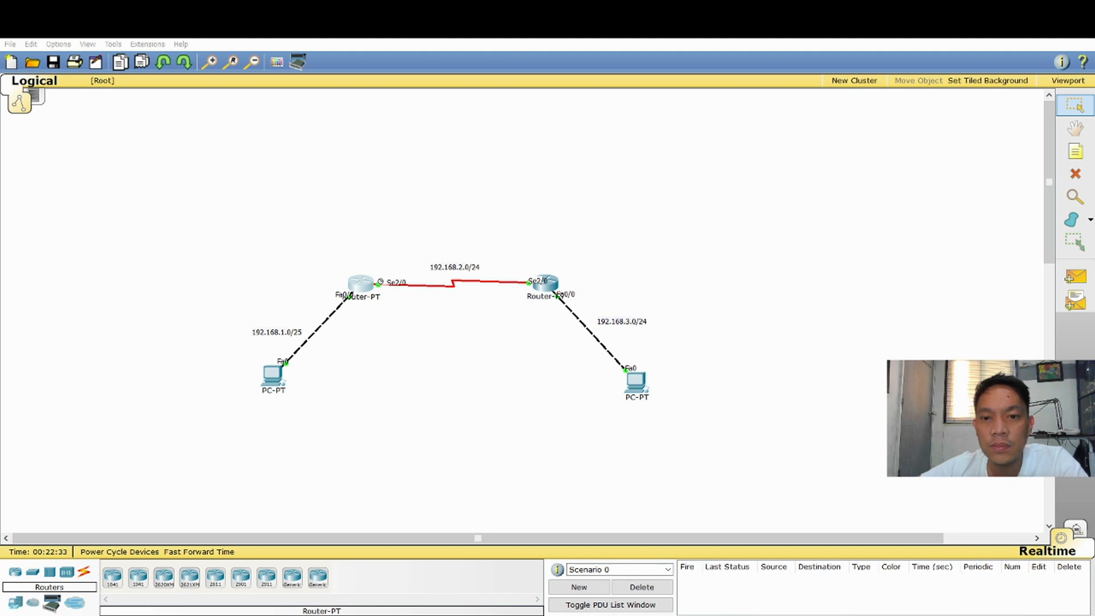
key(alt+Tab)
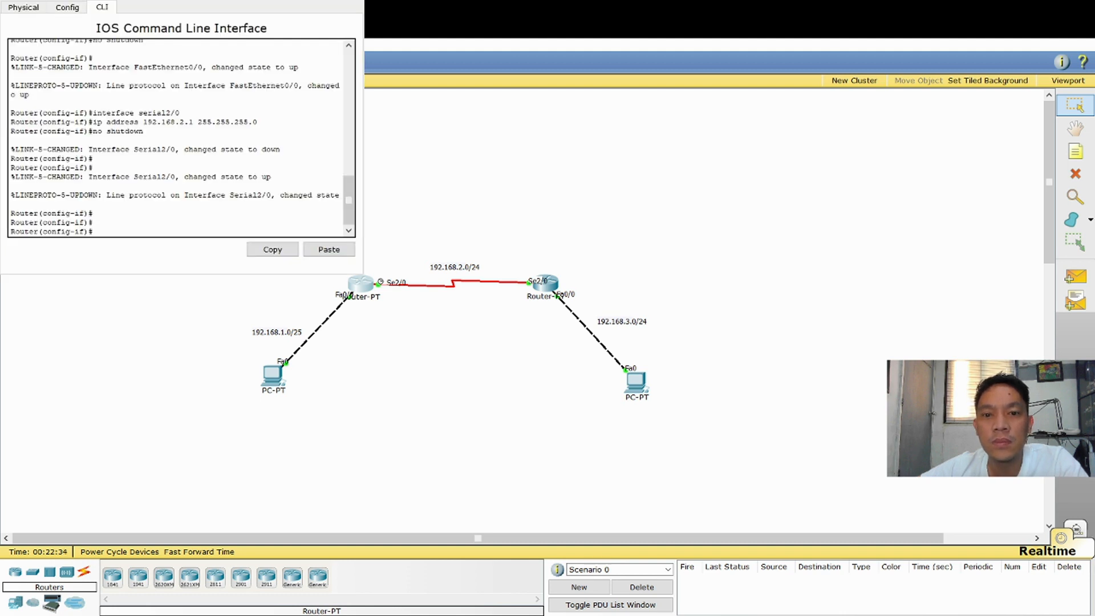
drag(183, 1, 855, 27)
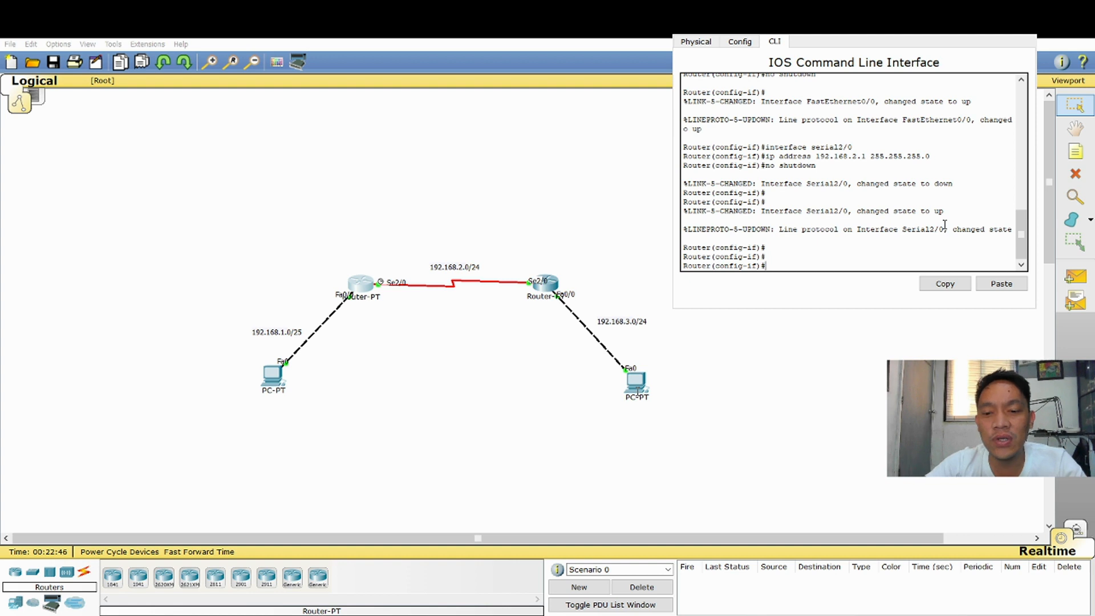
Add a default route on the left router with ip route 0.0.0.0 0.0.0.0 serial2/0
text(ip route)
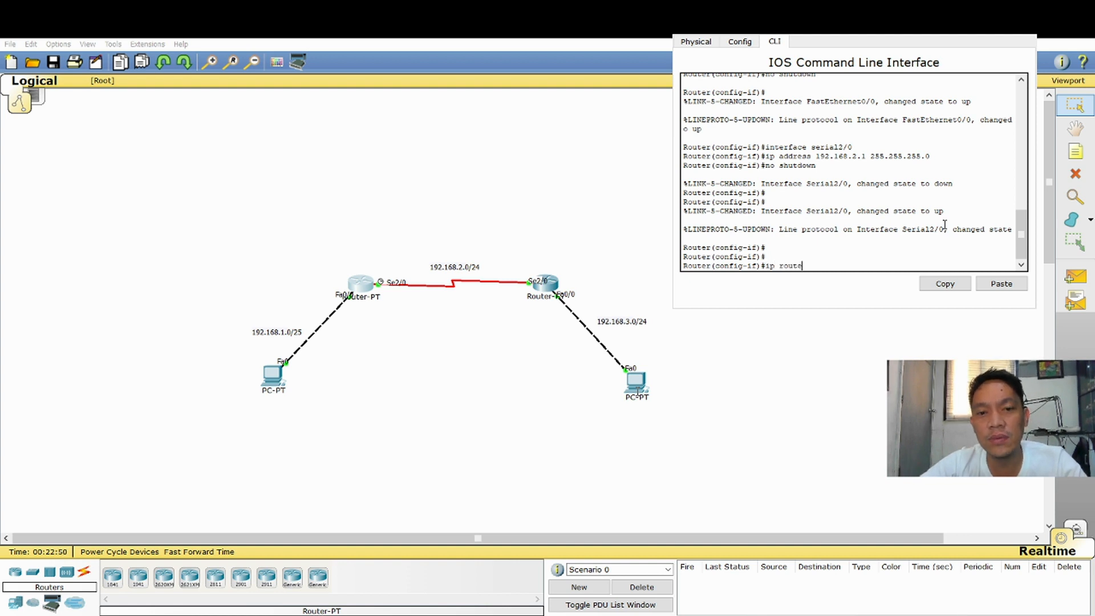
text( 0.0.0.0)
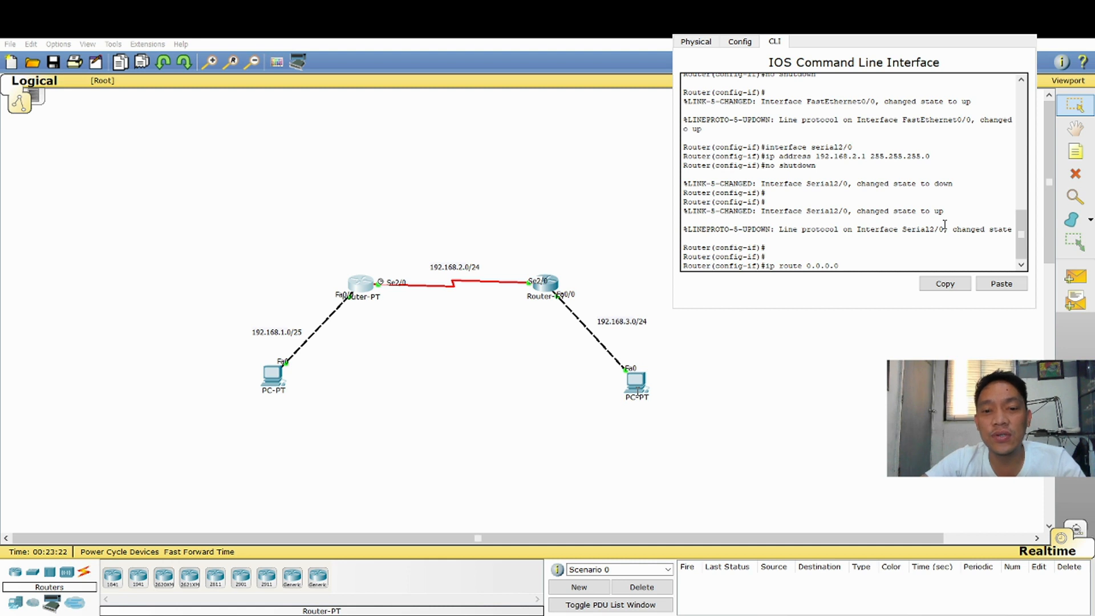
text(0.0.0.)
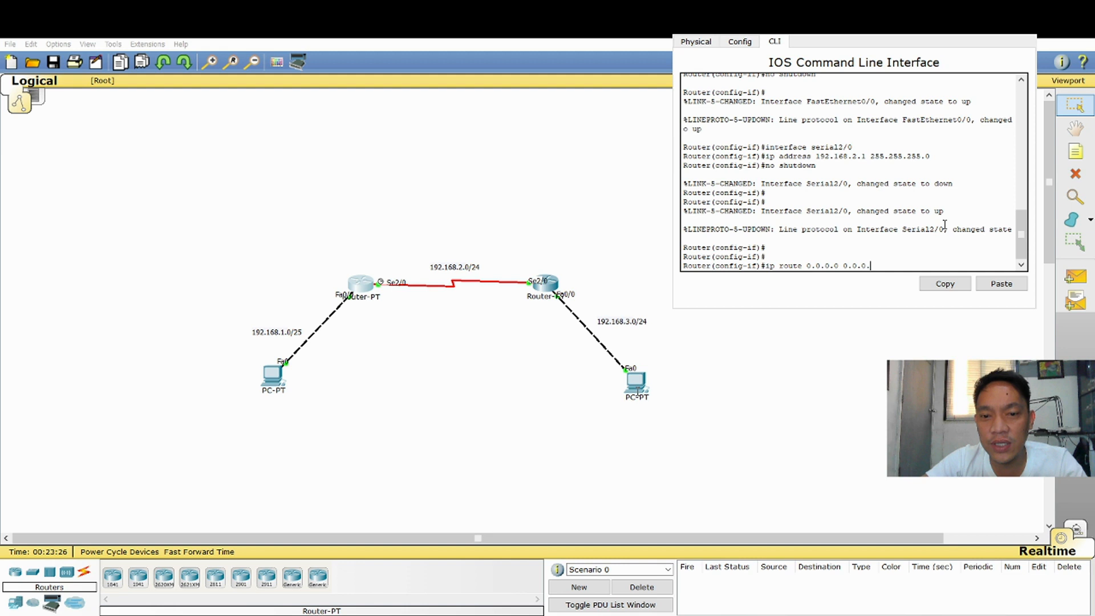
text(0)
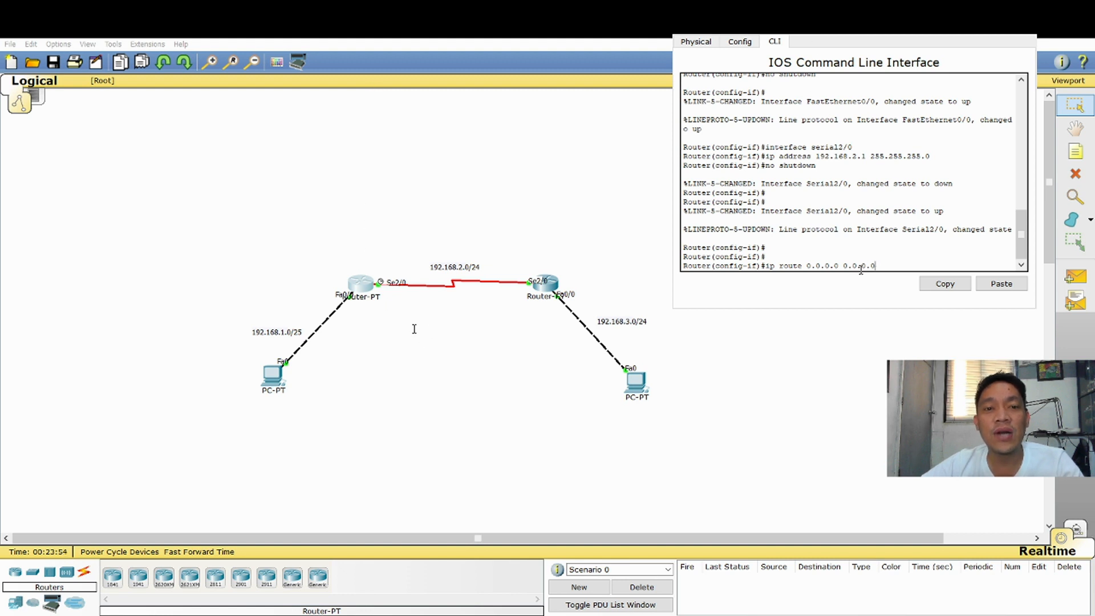
drag(804, 268, 878, 267)
click(825, 268)
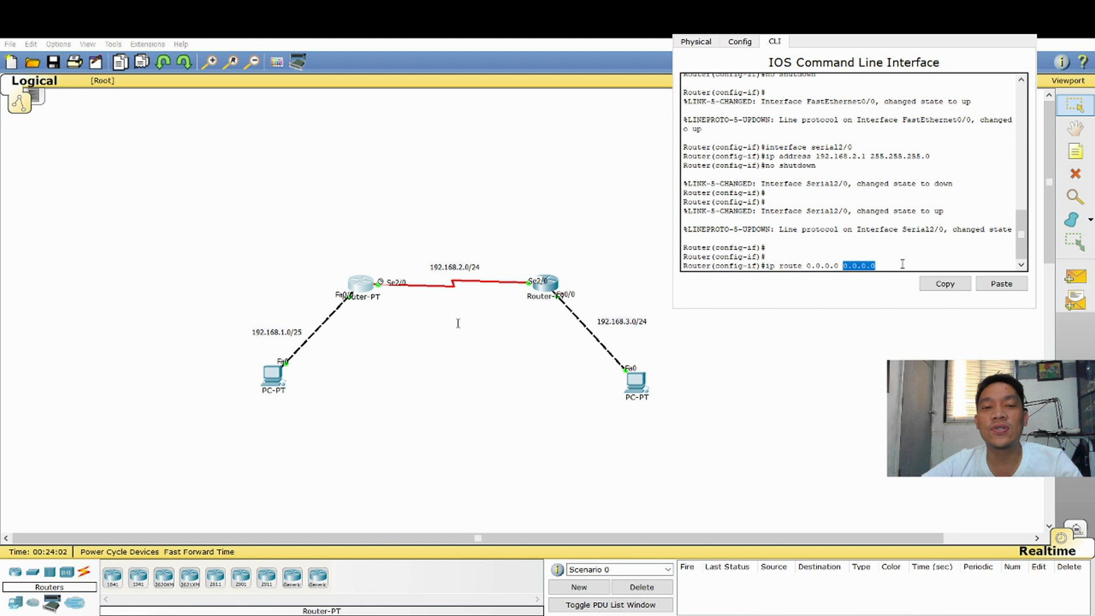
click(899, 266)
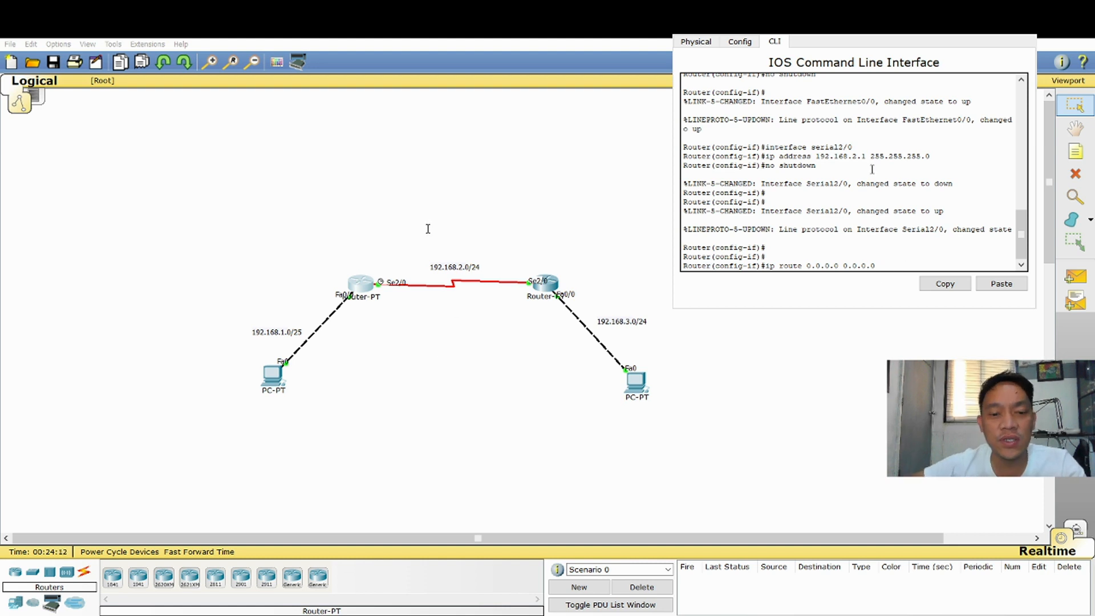
text(serial2/0)
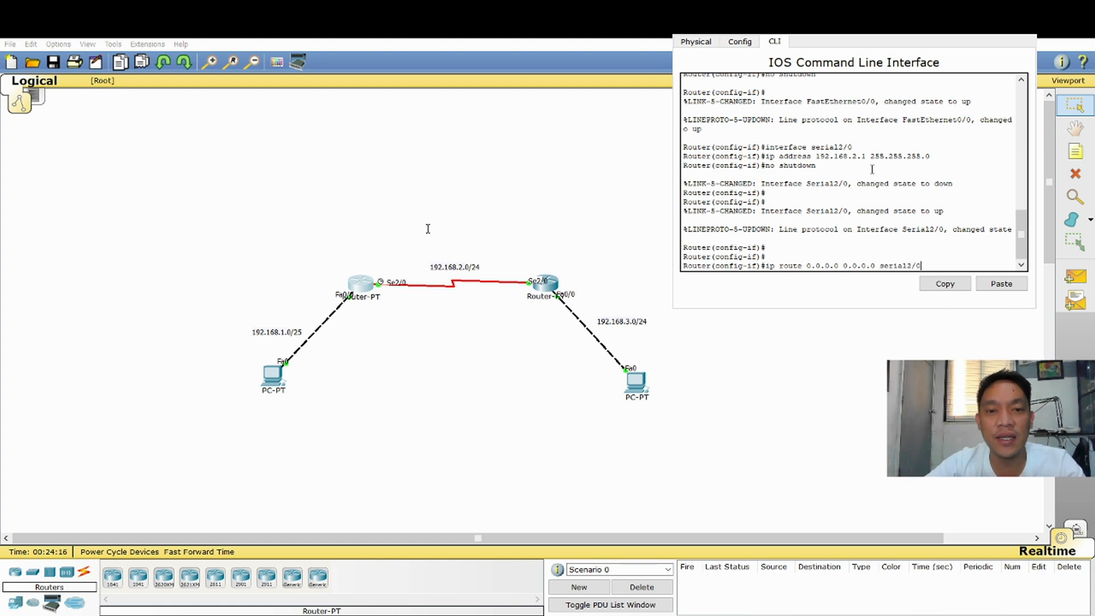
key(Return)
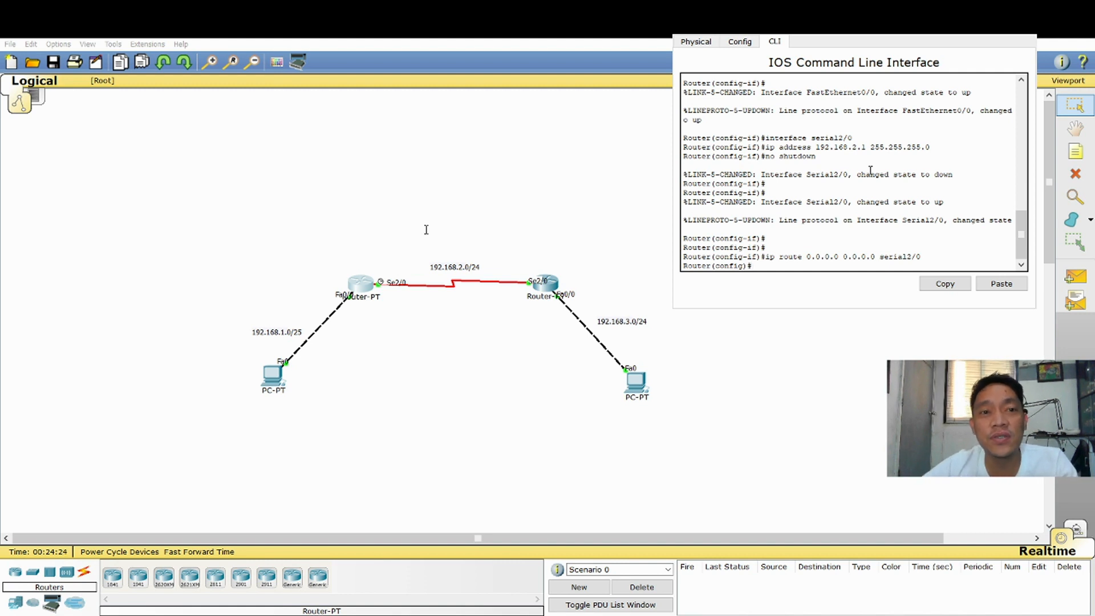
Open the right router's command line and add a default route with ip route 0.0.0.0 0.0.0.0 serial2/0
click(576, 88)
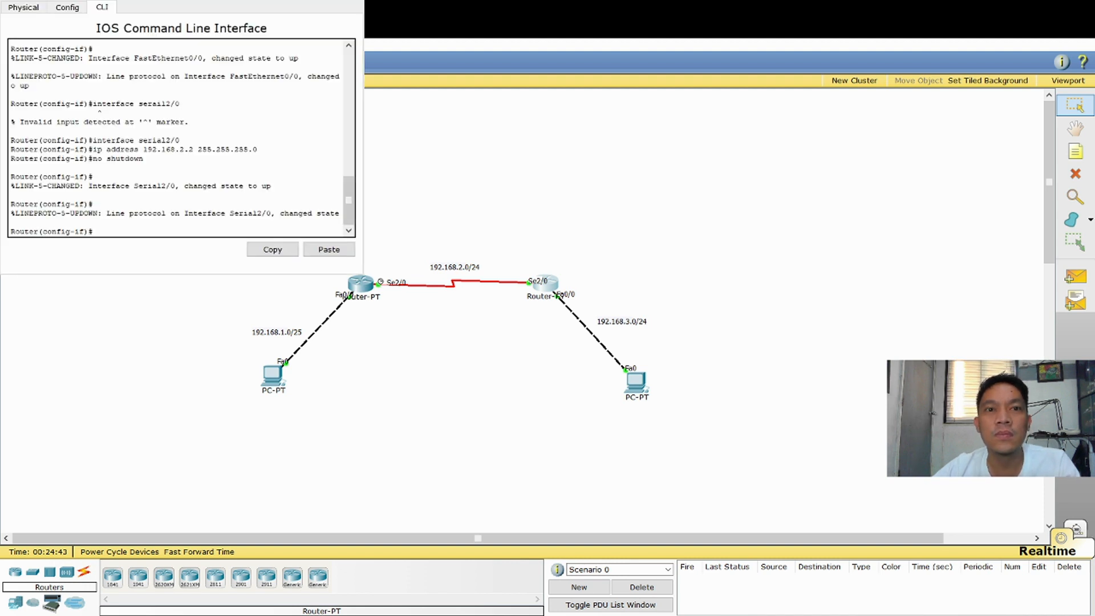
drag(182, 1, 854, 58)
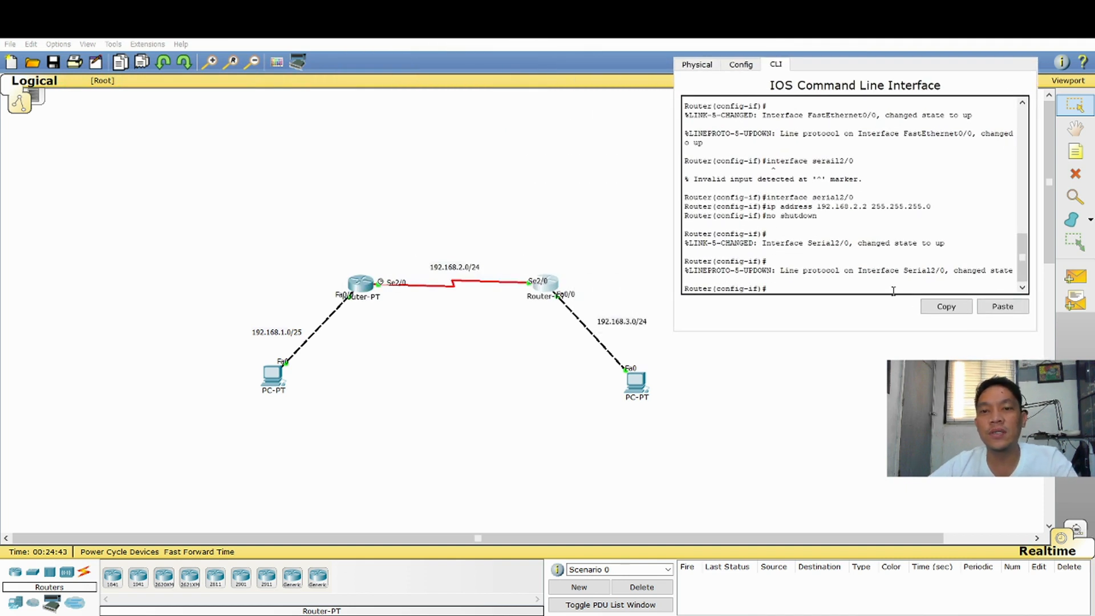
text(ip route)
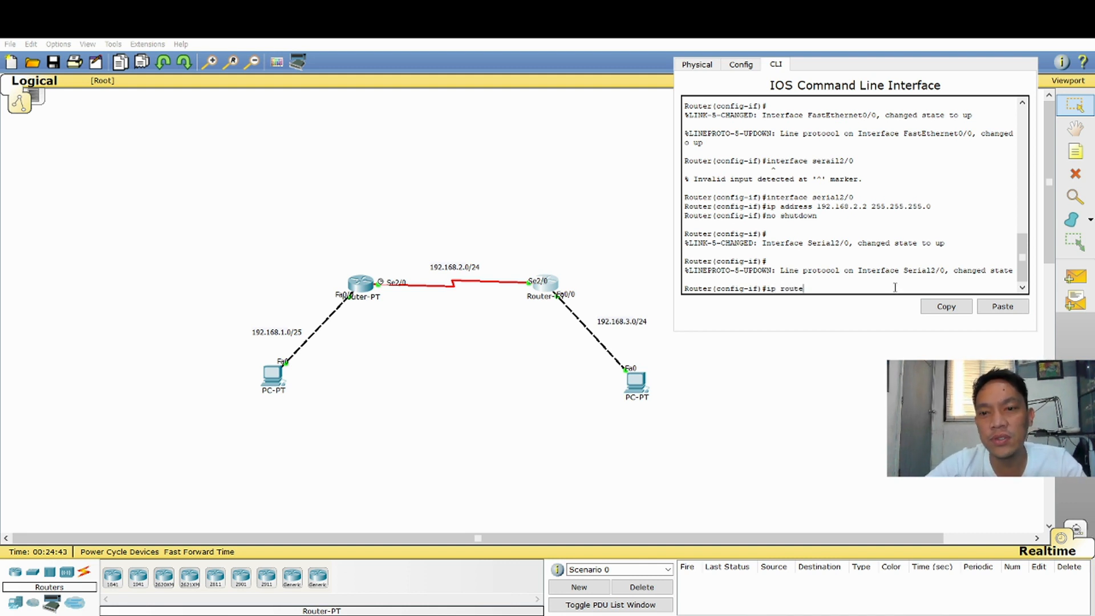
text( 0.0.0.0)
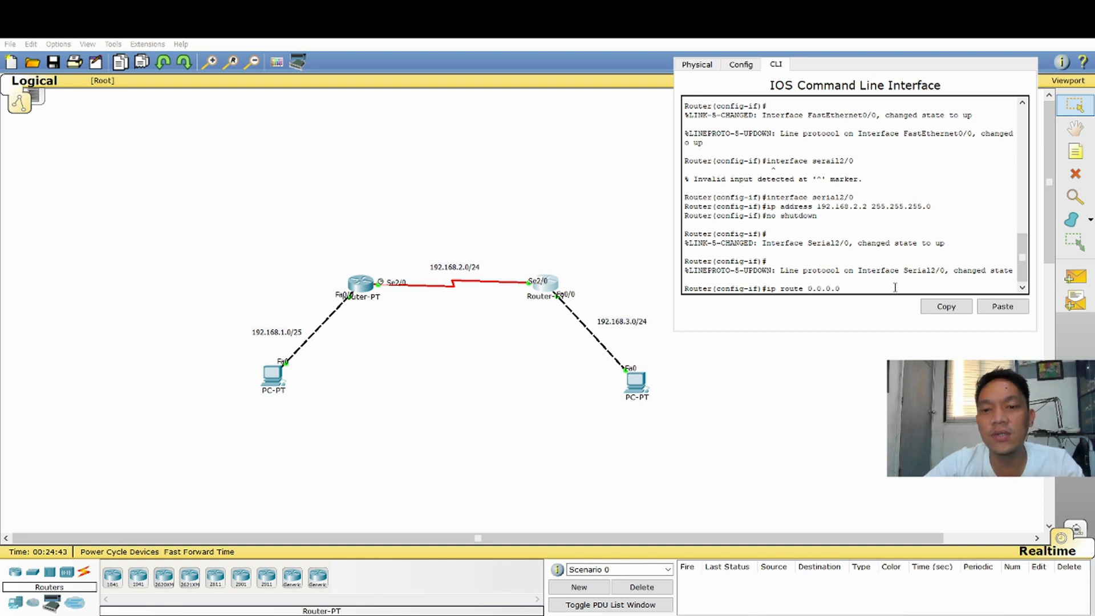
text( 0.0.0.0)
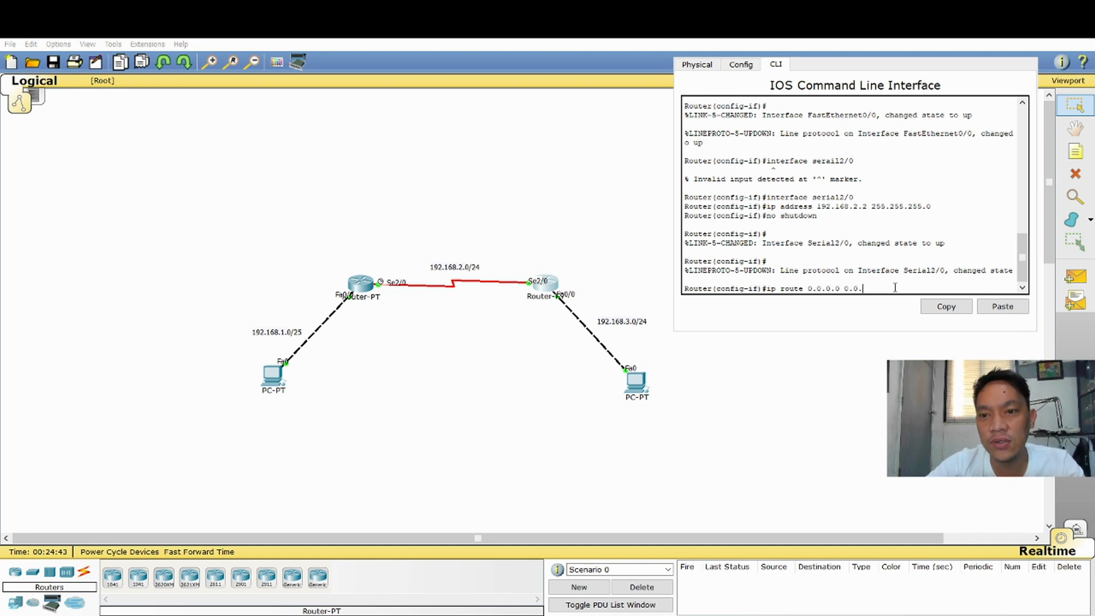
text( serial2/0)
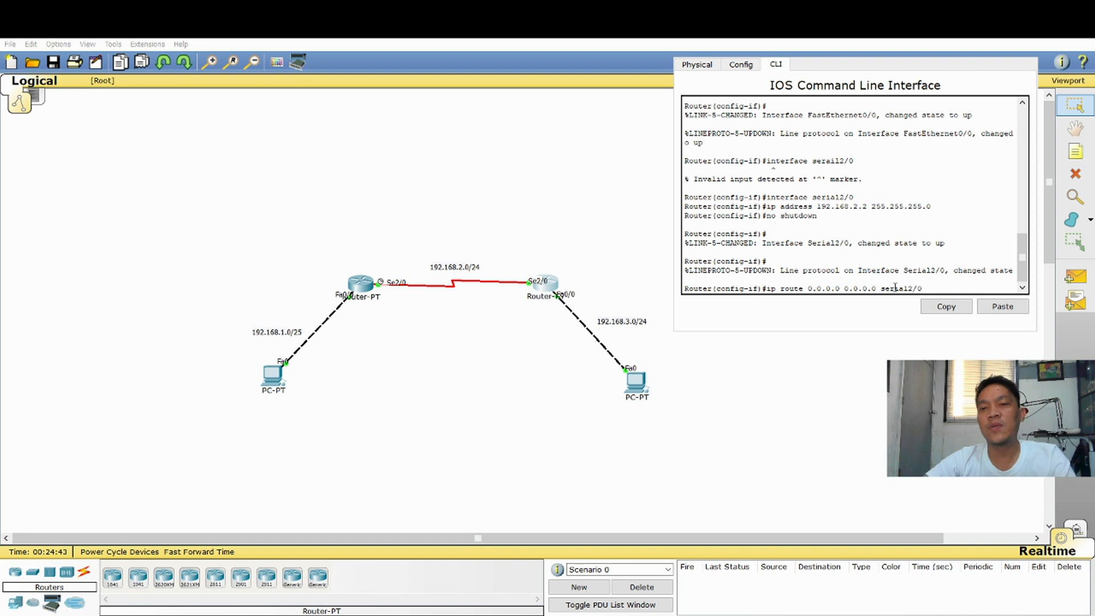
key(Return)
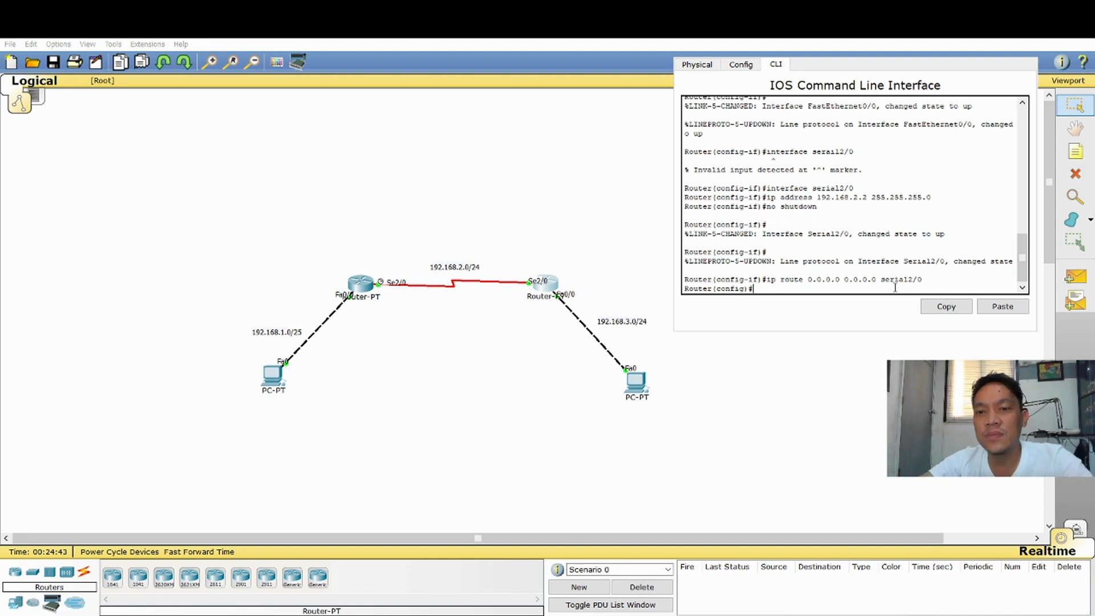
key(Return)
key(Return)
key(Return)
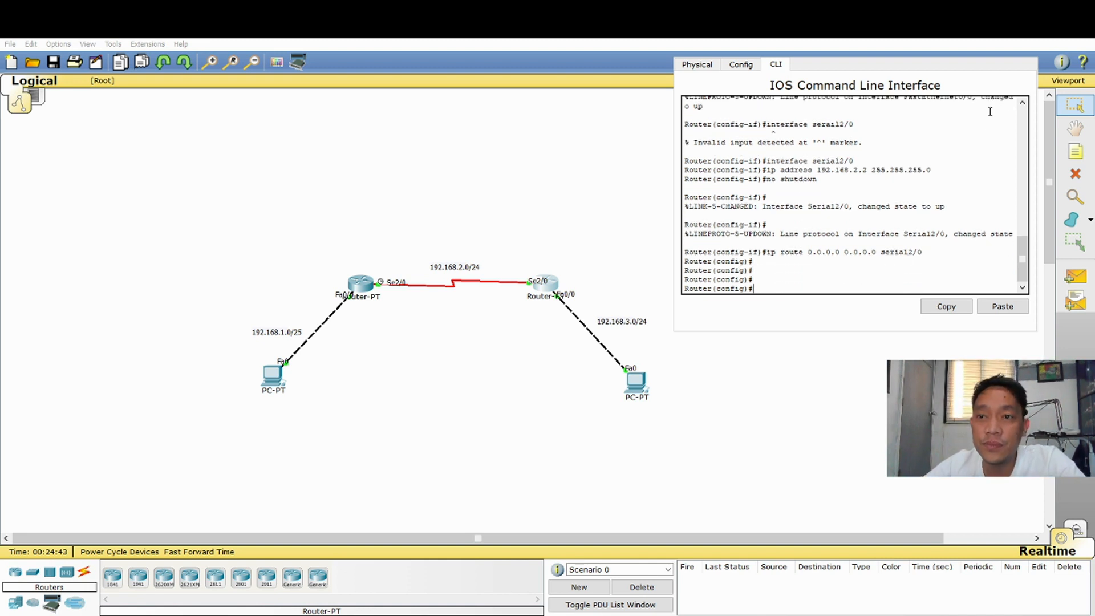
Close the right router's window, switch to Simulation mode and limit the event filters to ICMP only
click(1024, 47)
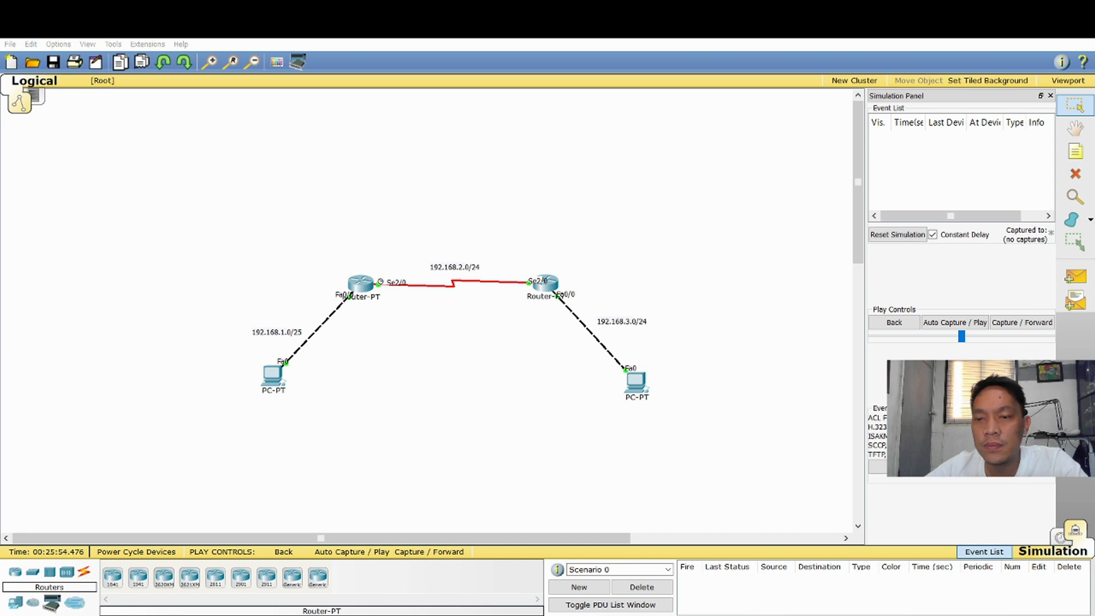
click(1072, 365)
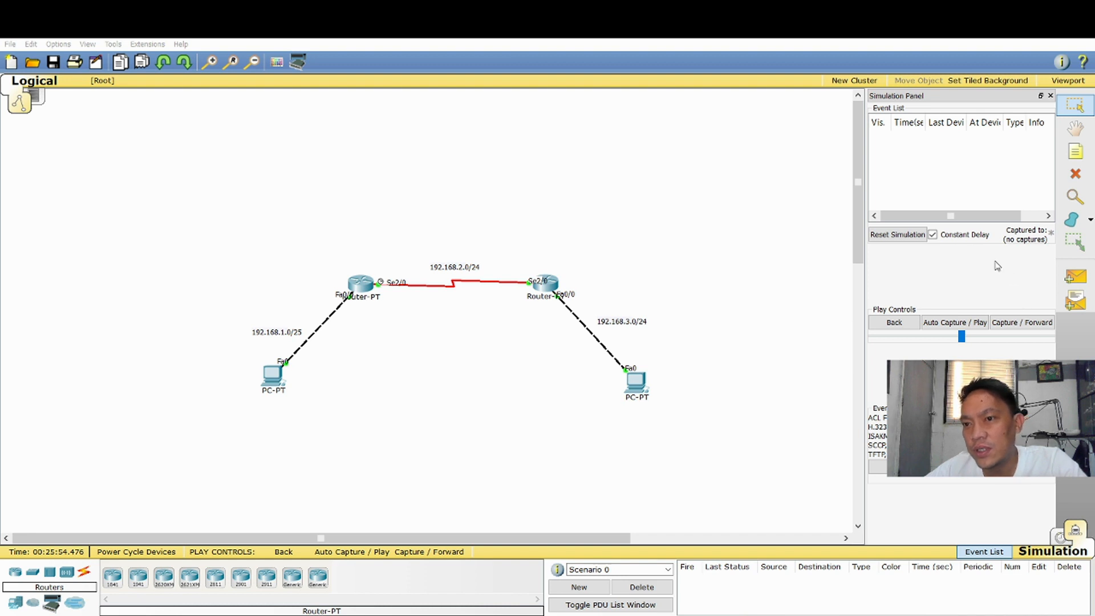
click(1008, 466)
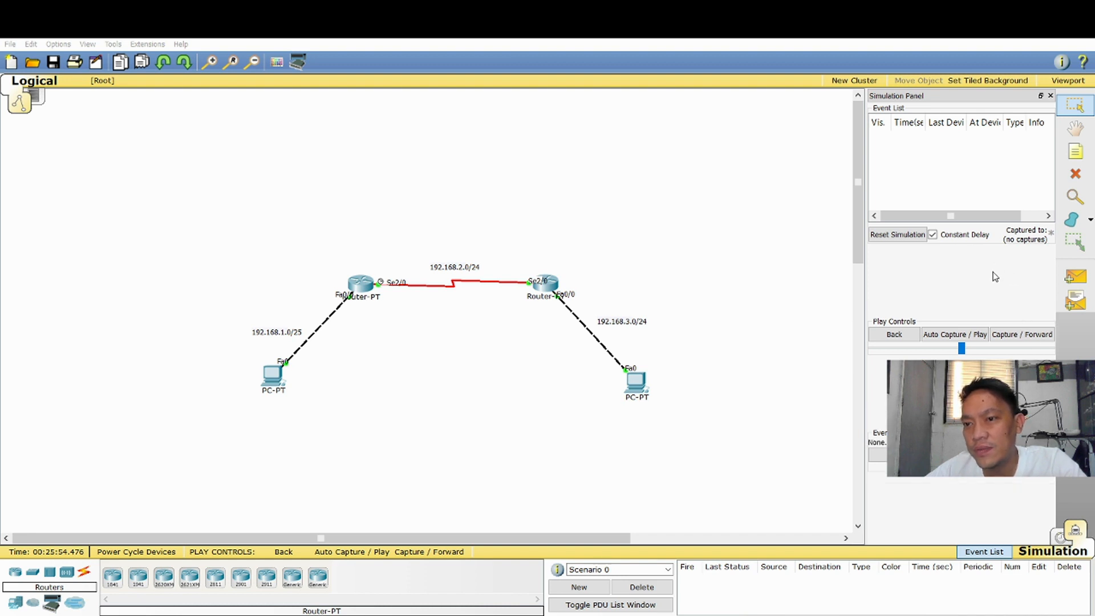
click(930, 455)
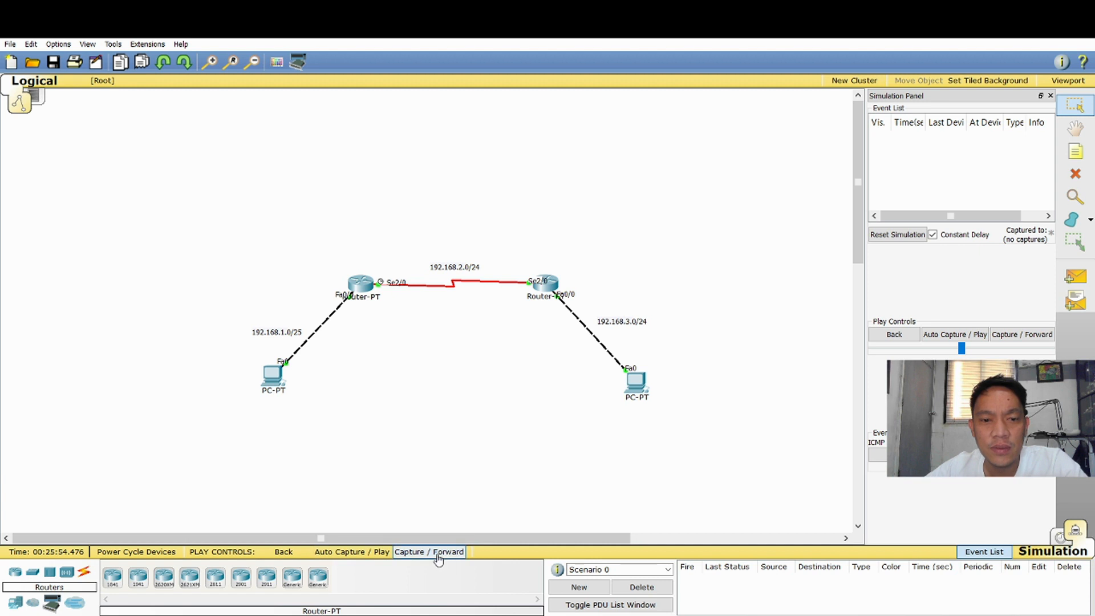
Add a simple PDU from the left PC to the right PC and run the simulation with auto capture
click(1075, 278)
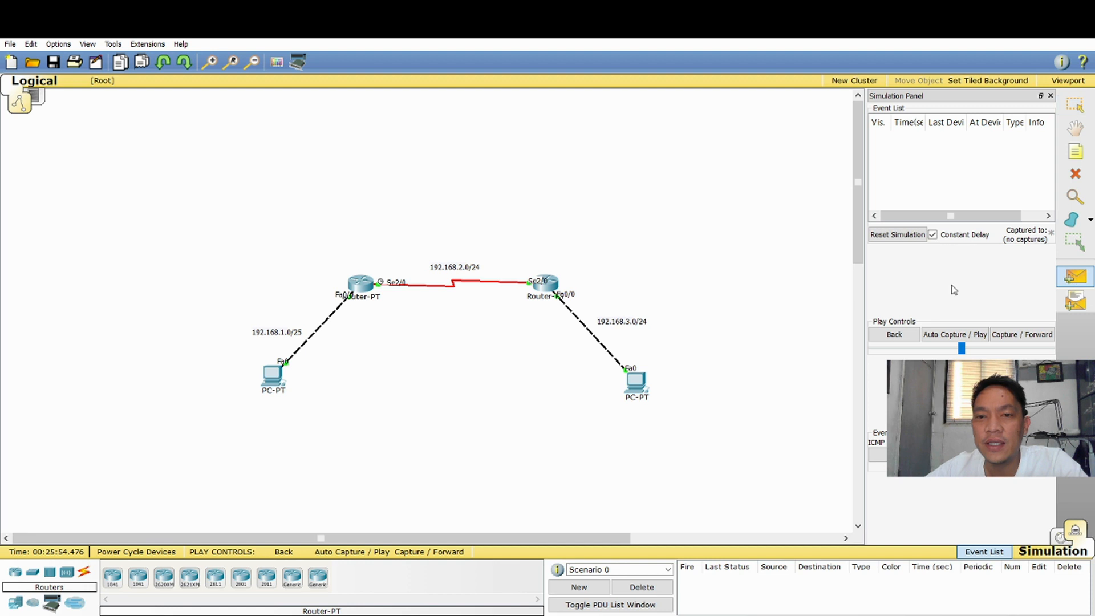
click(270, 376)
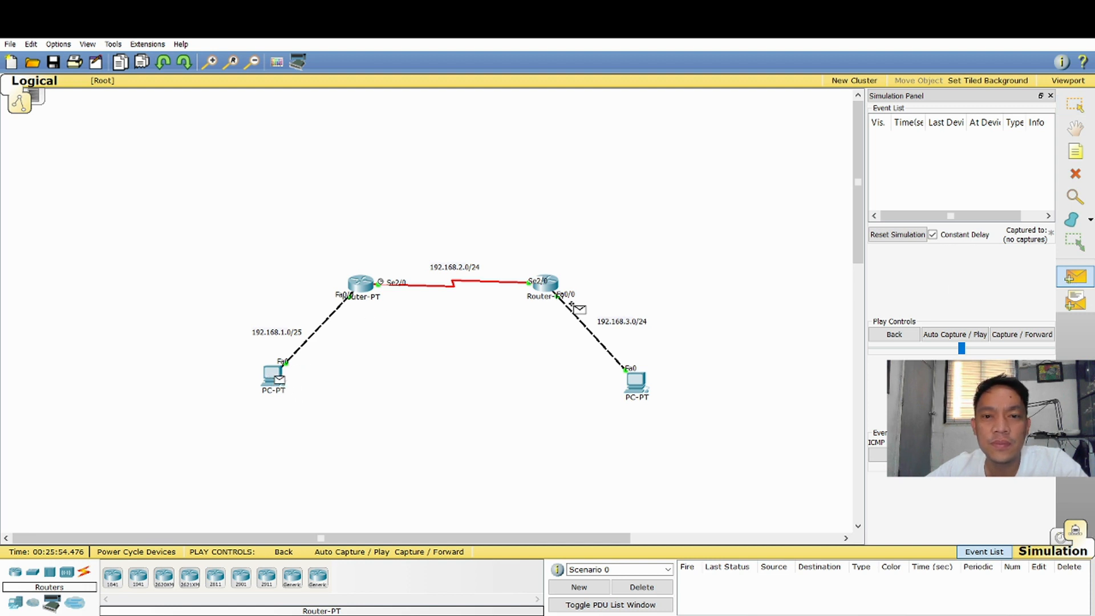
click(639, 384)
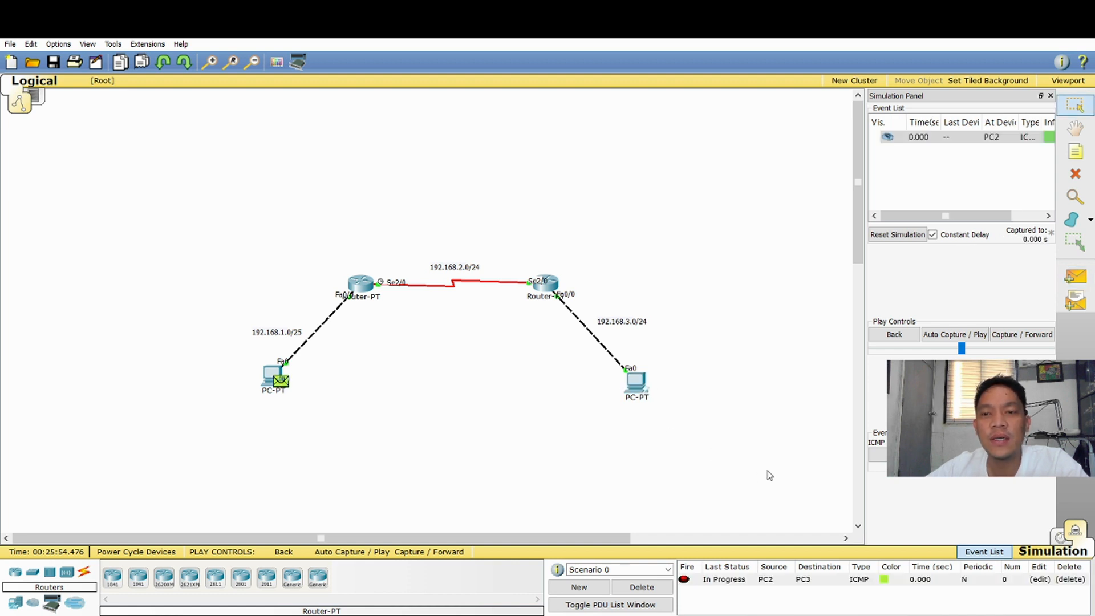
click(968, 334)
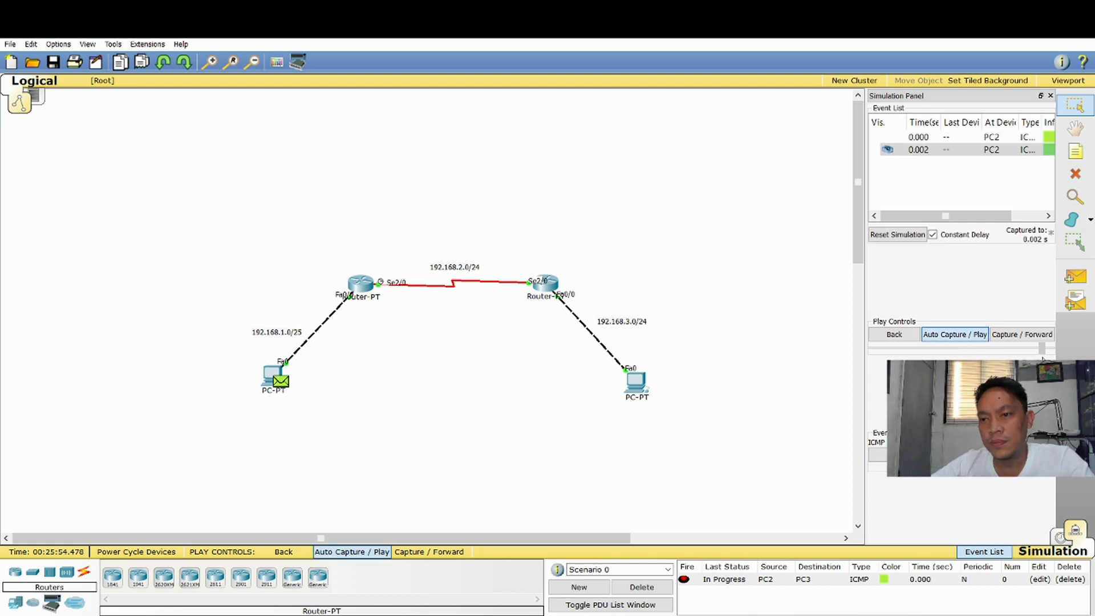
click(966, 336)
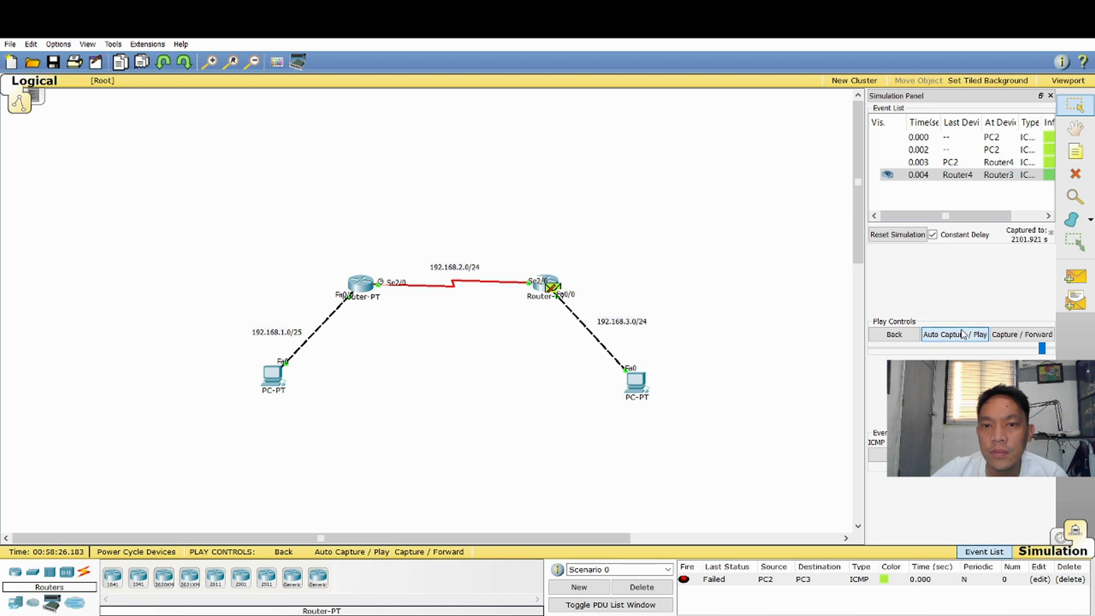
Fast-forward time in Realtime mode, then return to Simulation mode and delete the current scenario
click(1062, 538)
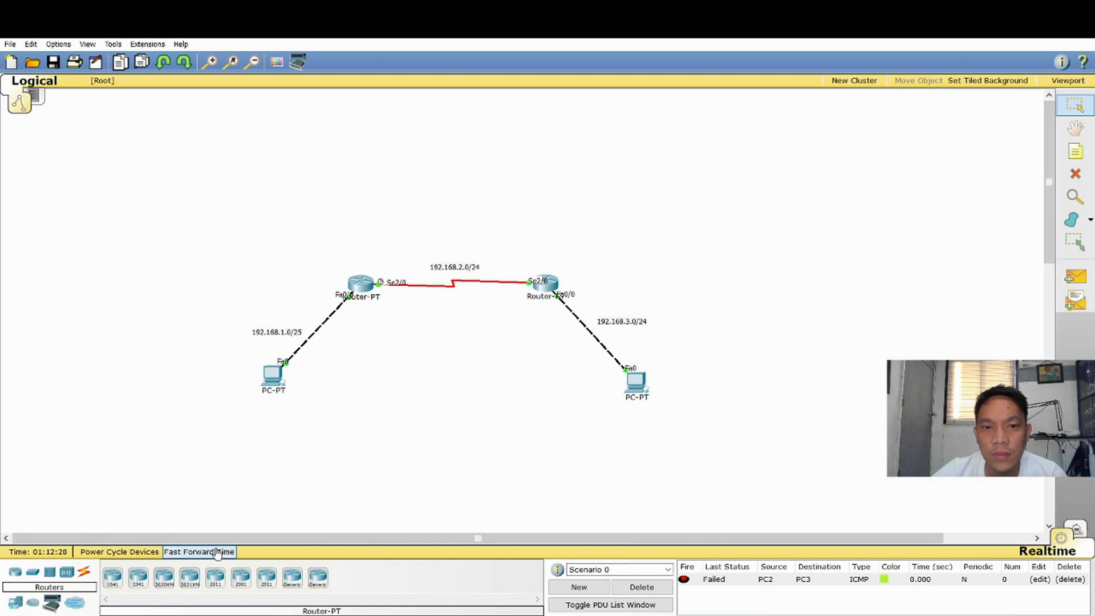
click(218, 553)
click(1076, 530)
click(955, 334)
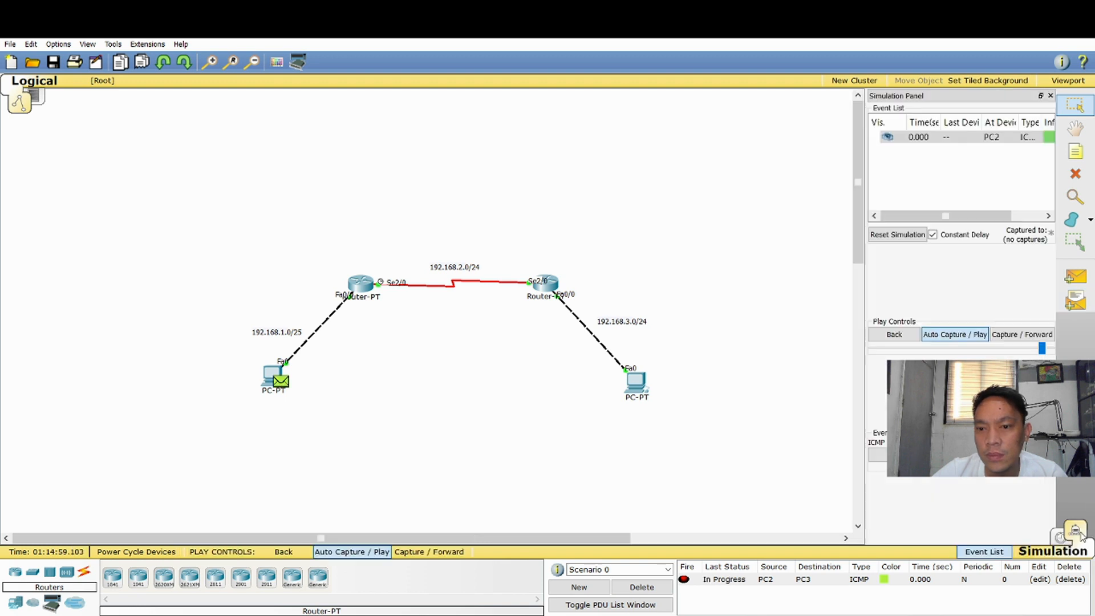
click(623, 586)
Send a new simple PDU from the left PC to the right PC and auto-play its capture
click(1075, 276)
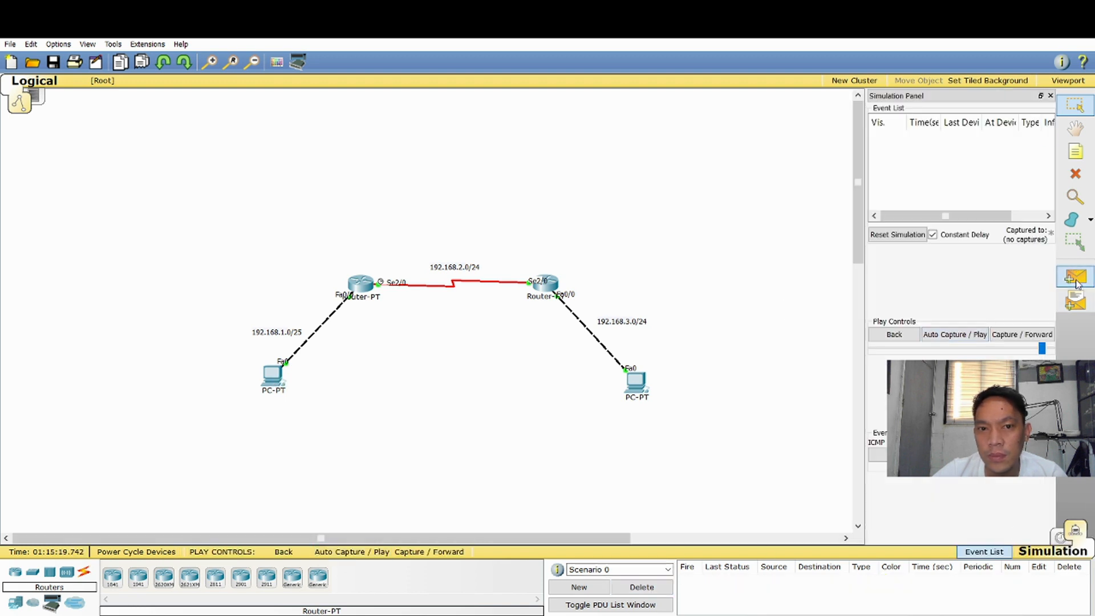
click(279, 380)
click(649, 384)
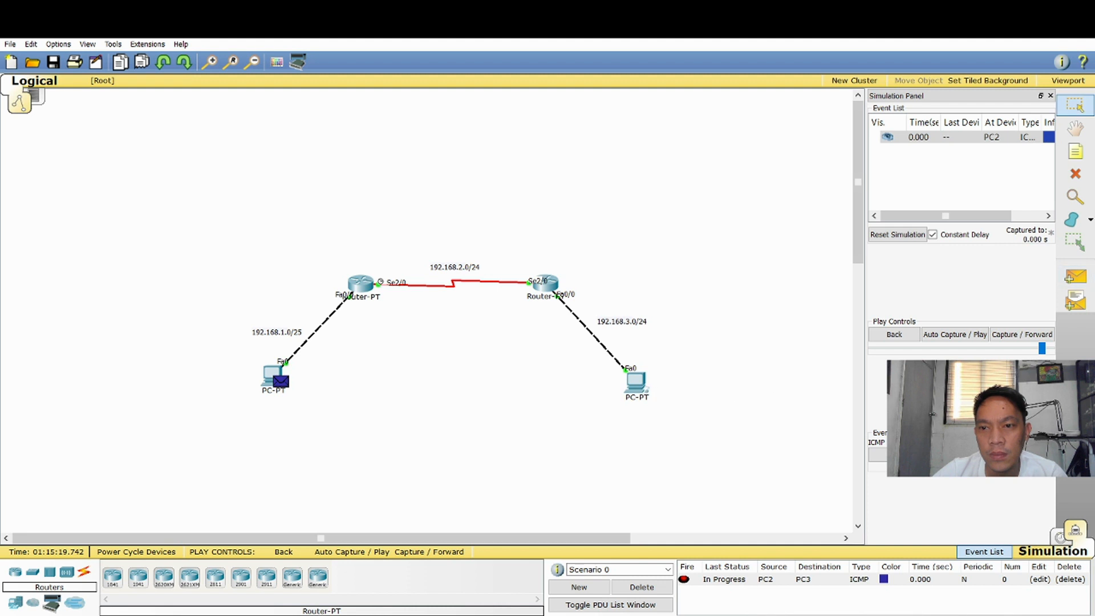
click(968, 335)
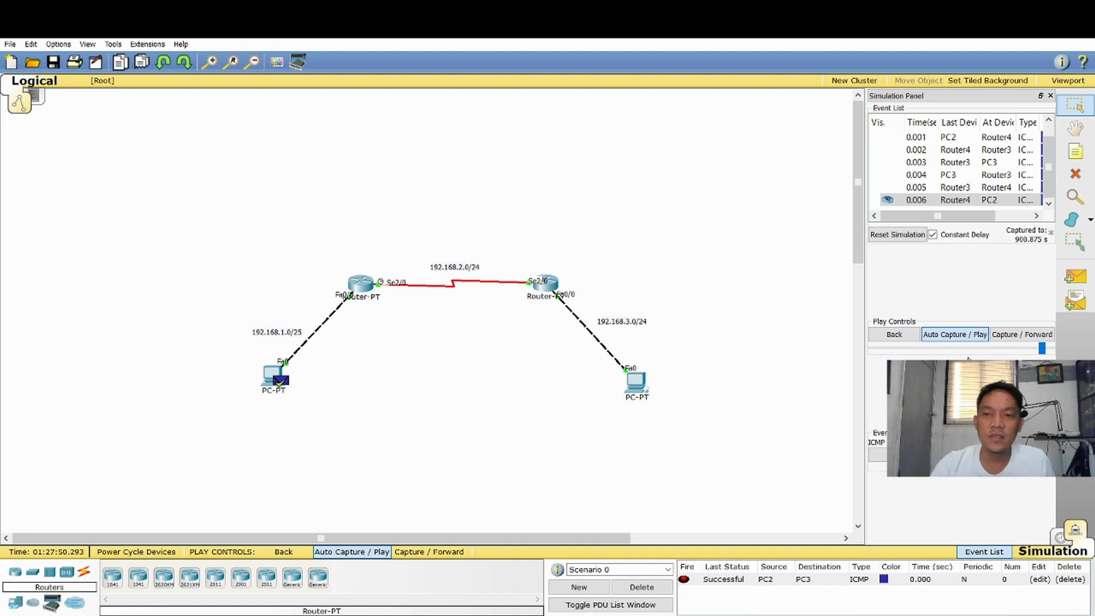
Delete the current scenario and test the reverse direction with a simple PDU from the right PC to the left PC
click(636, 587)
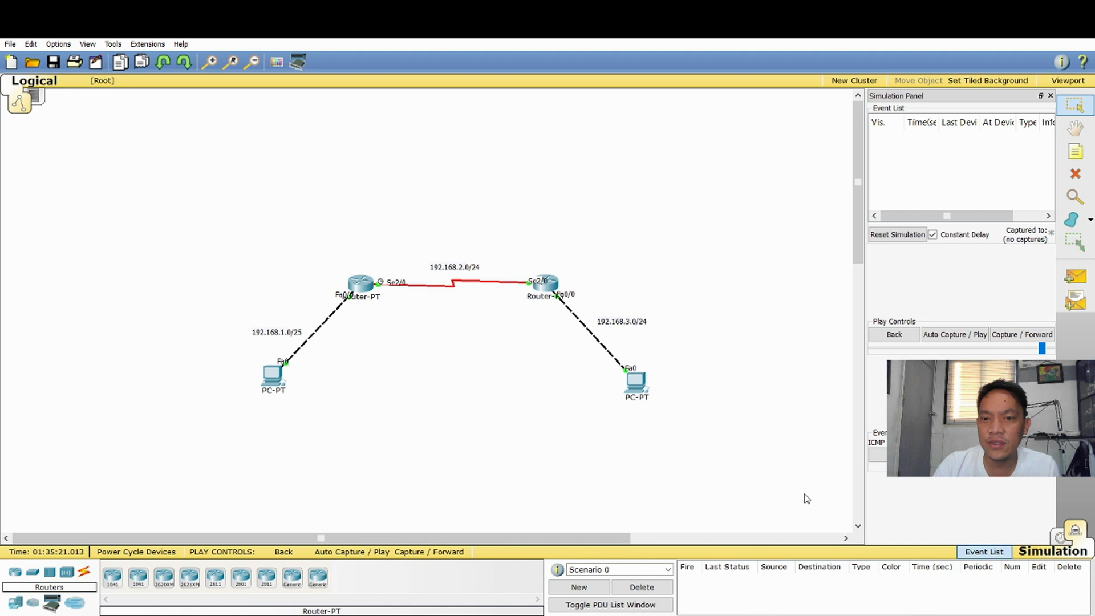
click(1075, 277)
click(634, 381)
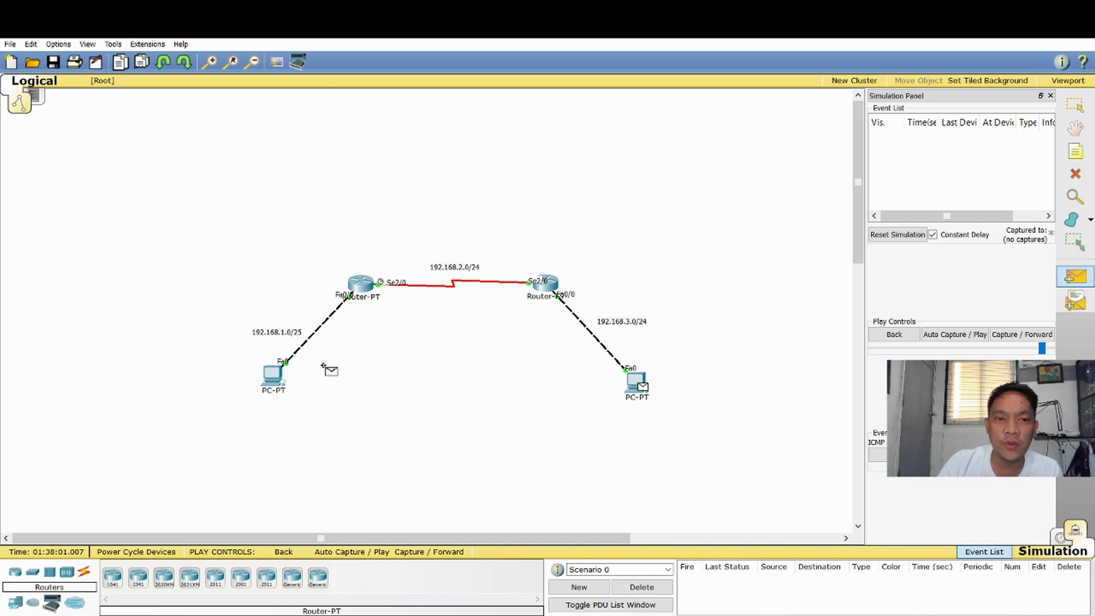
click(273, 375)
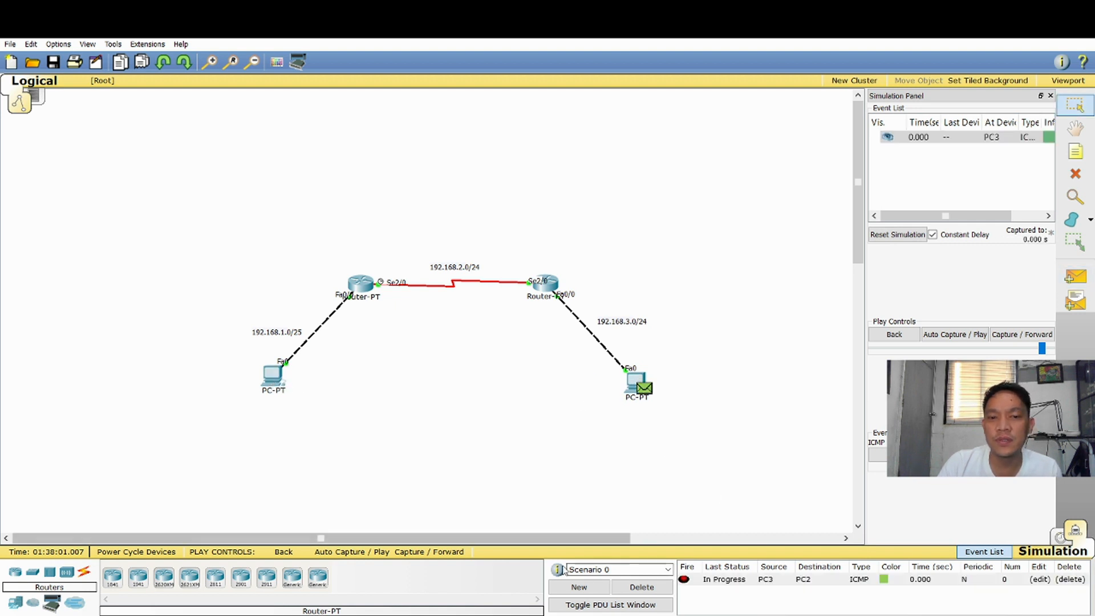
click(969, 336)
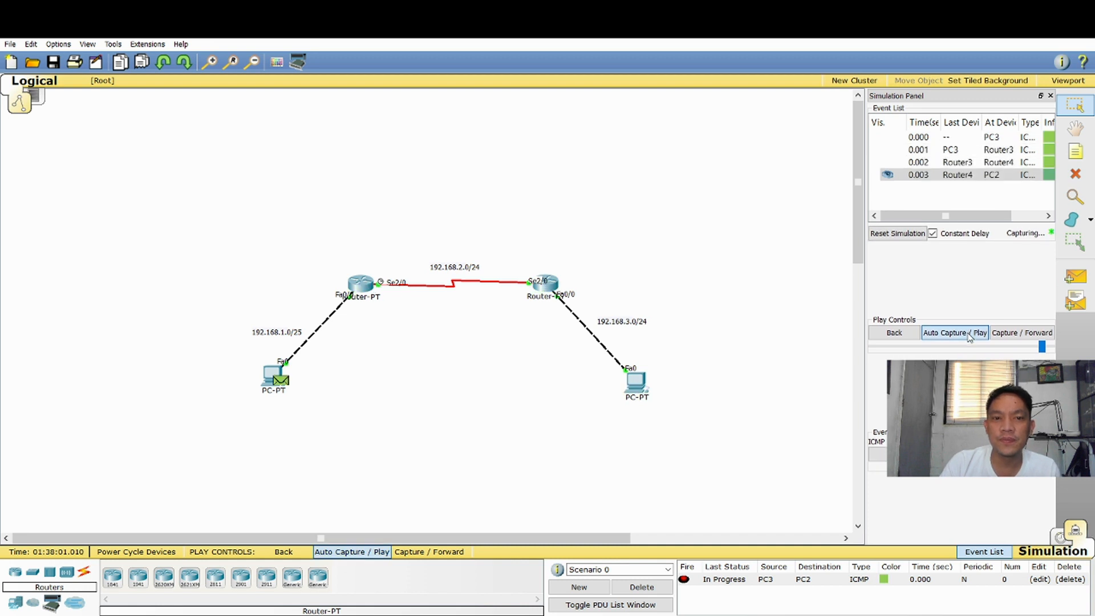
Slow down the simulation's playback speed and run the auto capture again
drag(1042, 346, 983, 348)
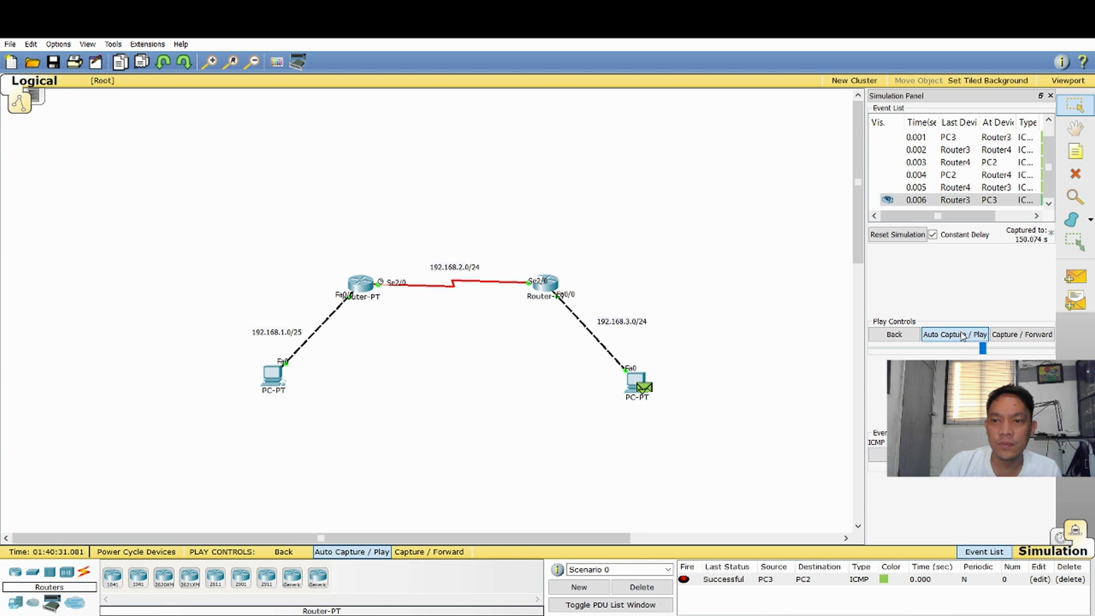
click(962, 338)
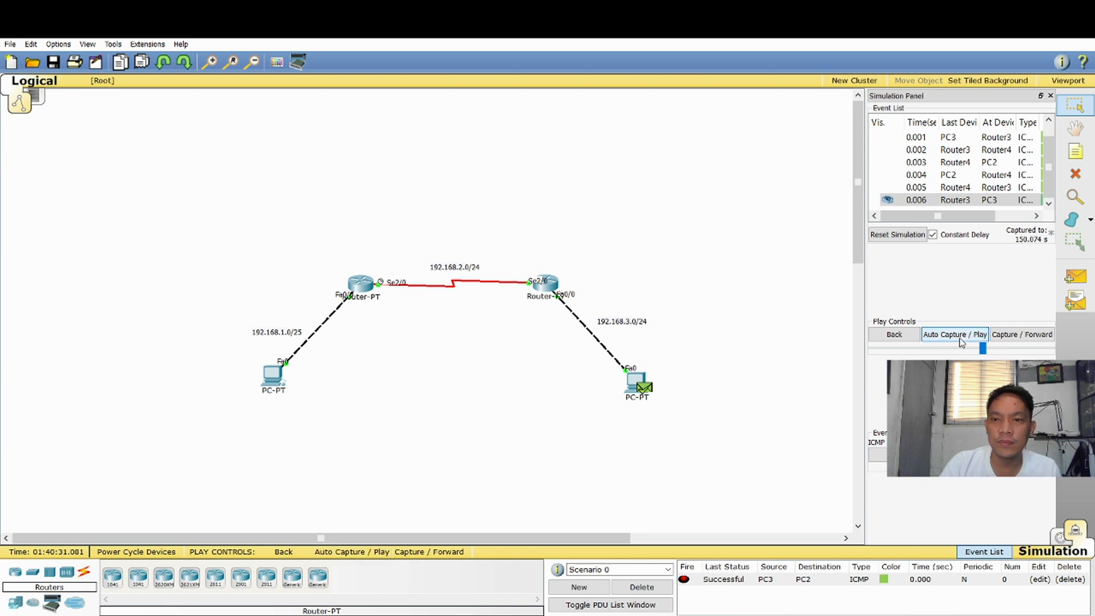
click(962, 339)
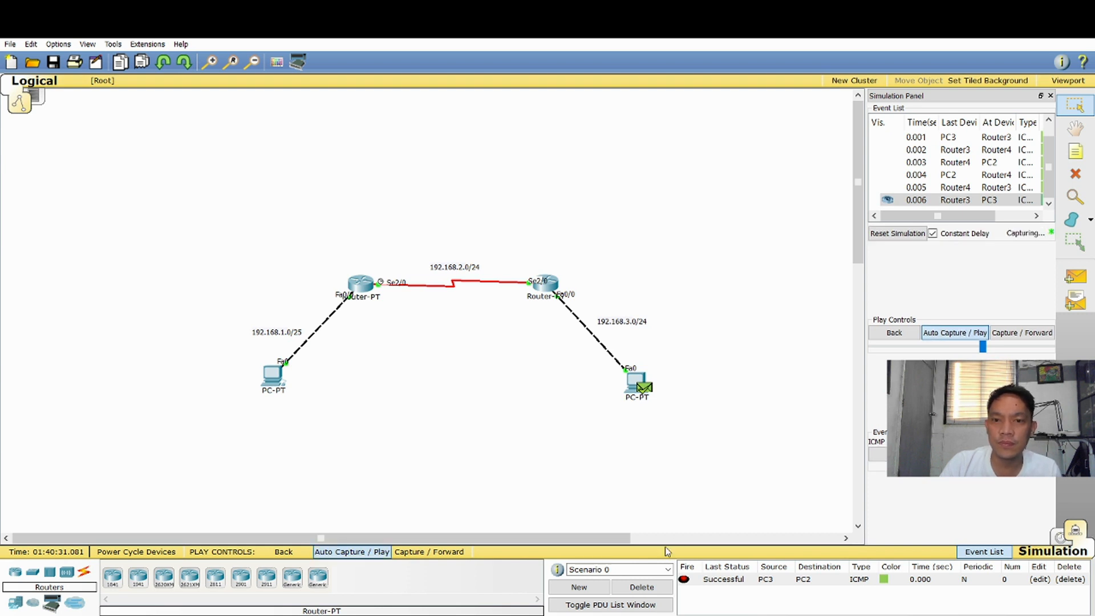
Create a new scenario, add a simple PDU from the right PC to the left PC and auto-play it
click(579, 586)
click(1085, 279)
click(642, 400)
click(274, 378)
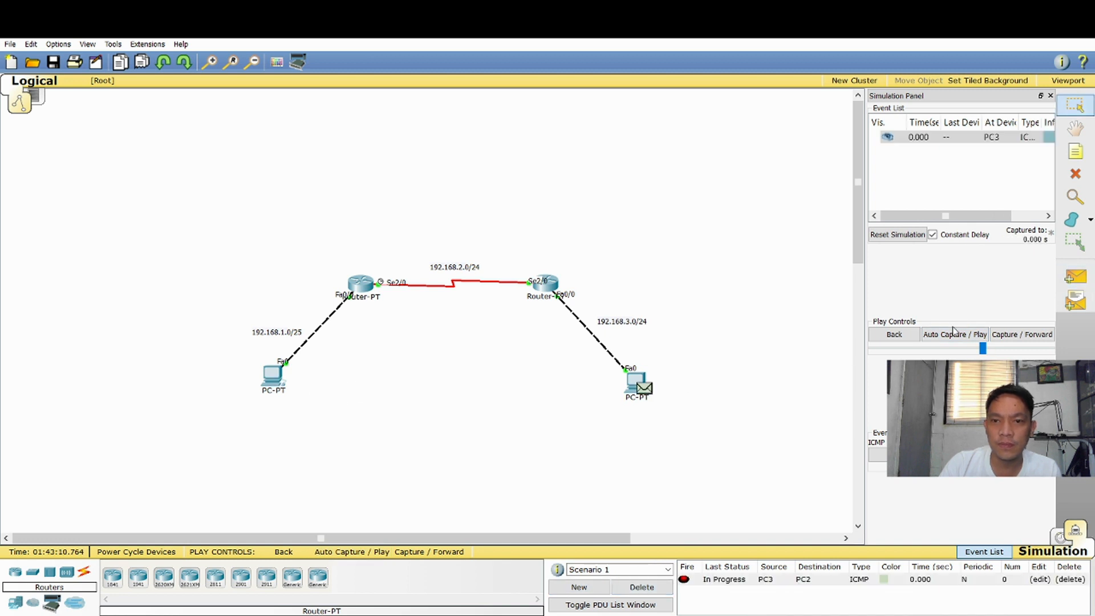
click(958, 338)
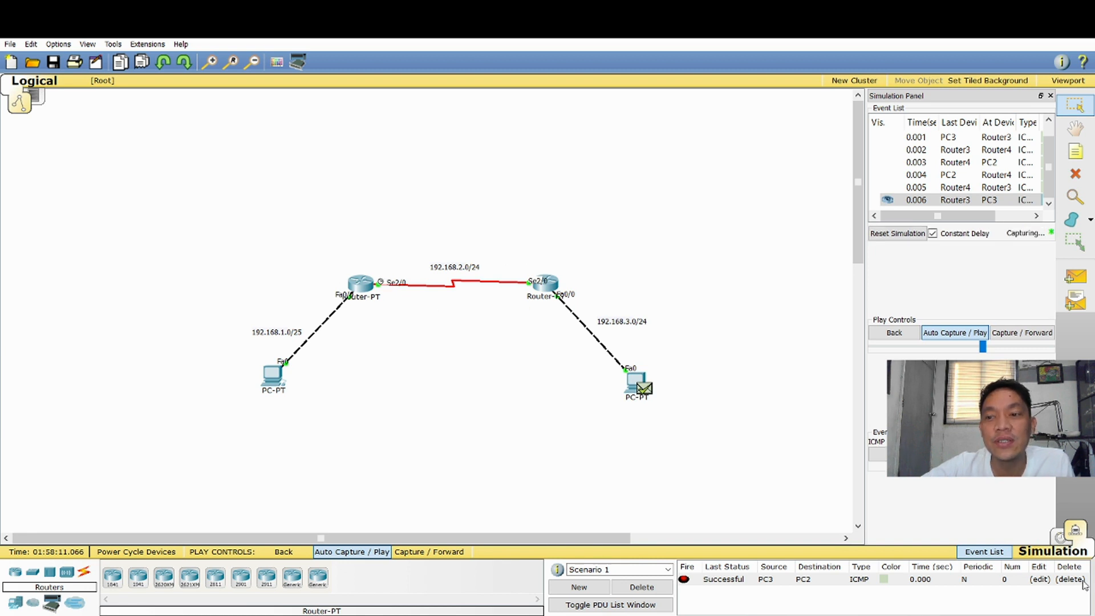
Return to Realtime mode and save the left router's configuration to NVRAM
click(1059, 537)
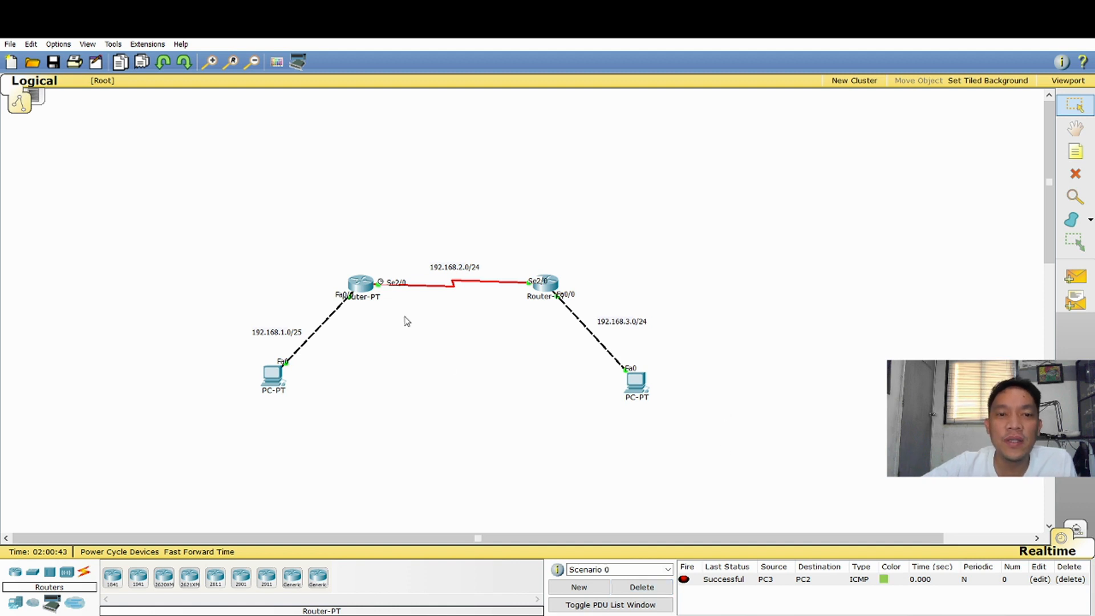
click(360, 290)
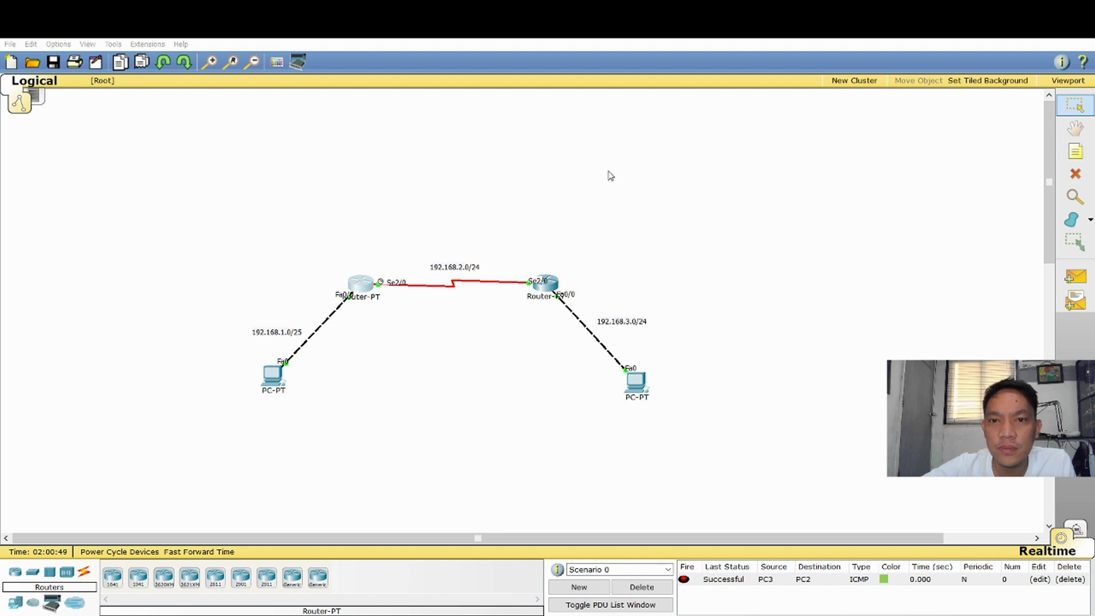
click(849, 154)
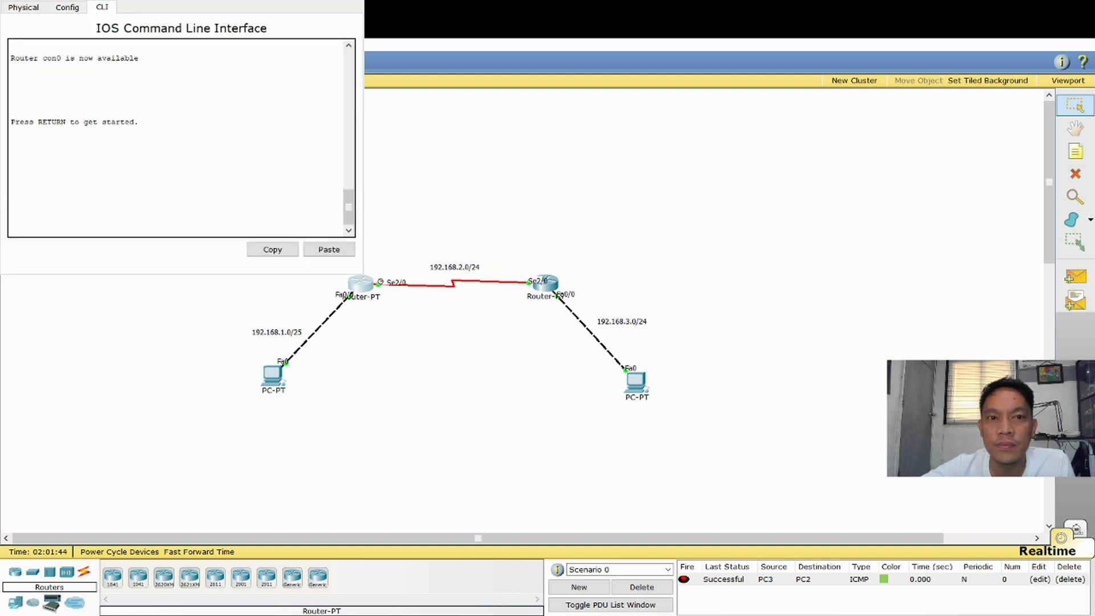
drag(182, 2, 860, 53)
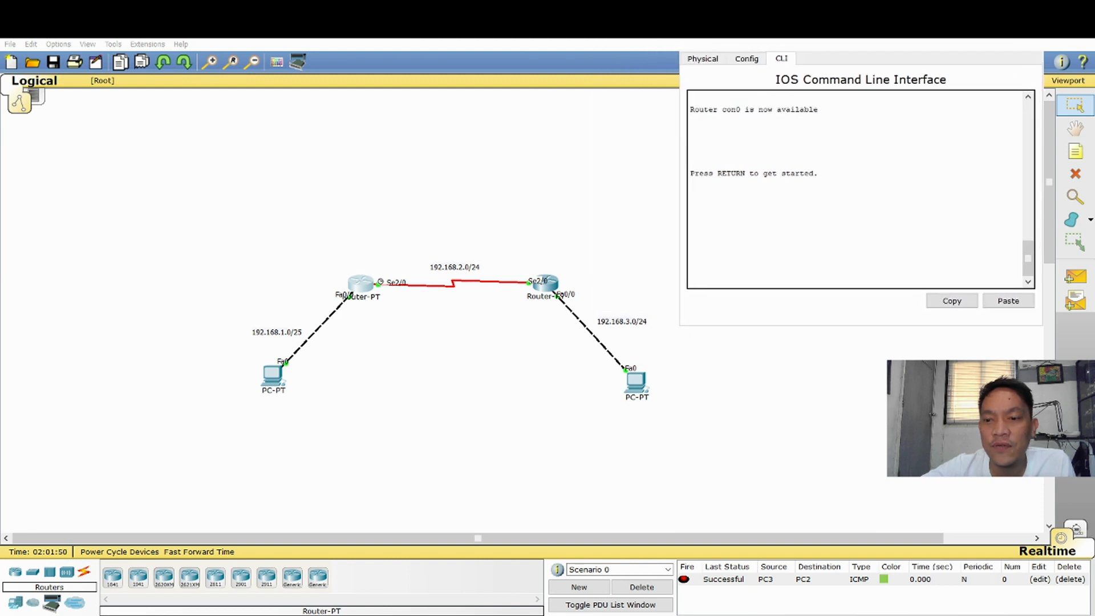
click(748, 59)
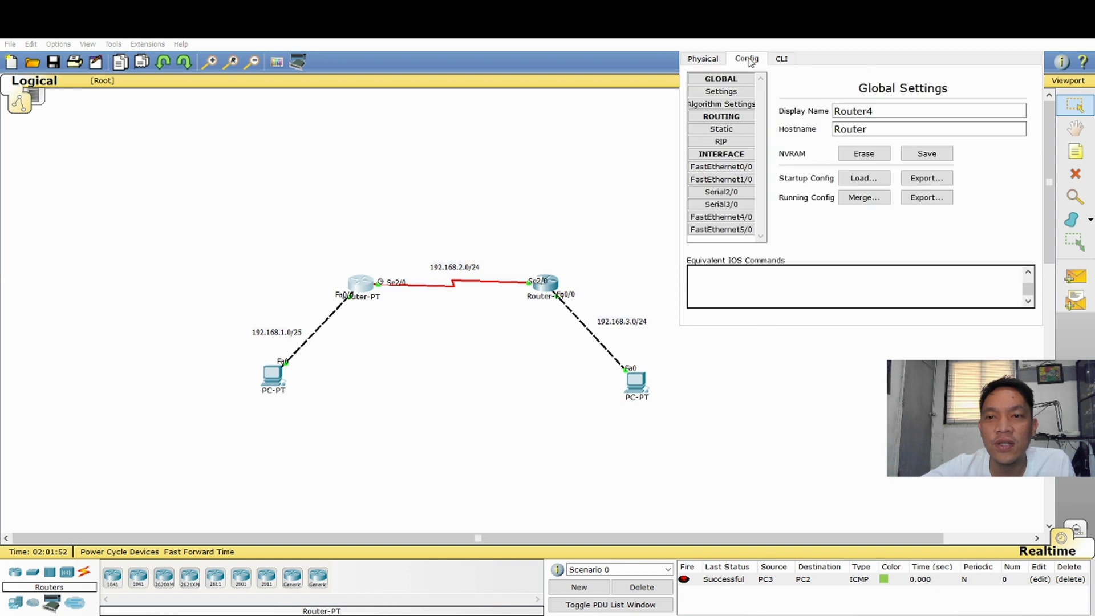
click(929, 157)
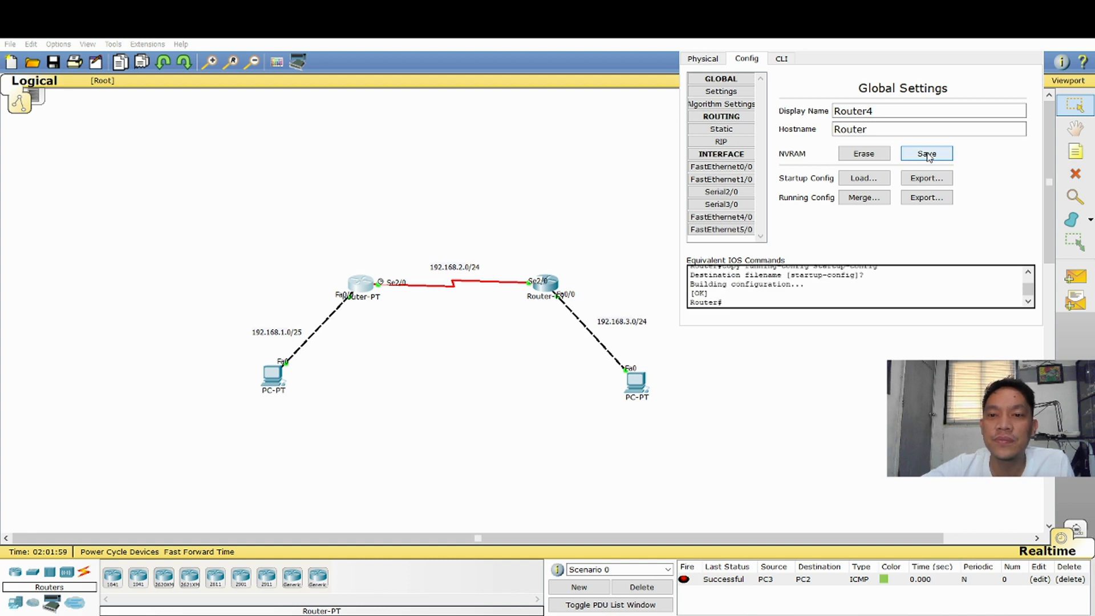
click(1032, 53)
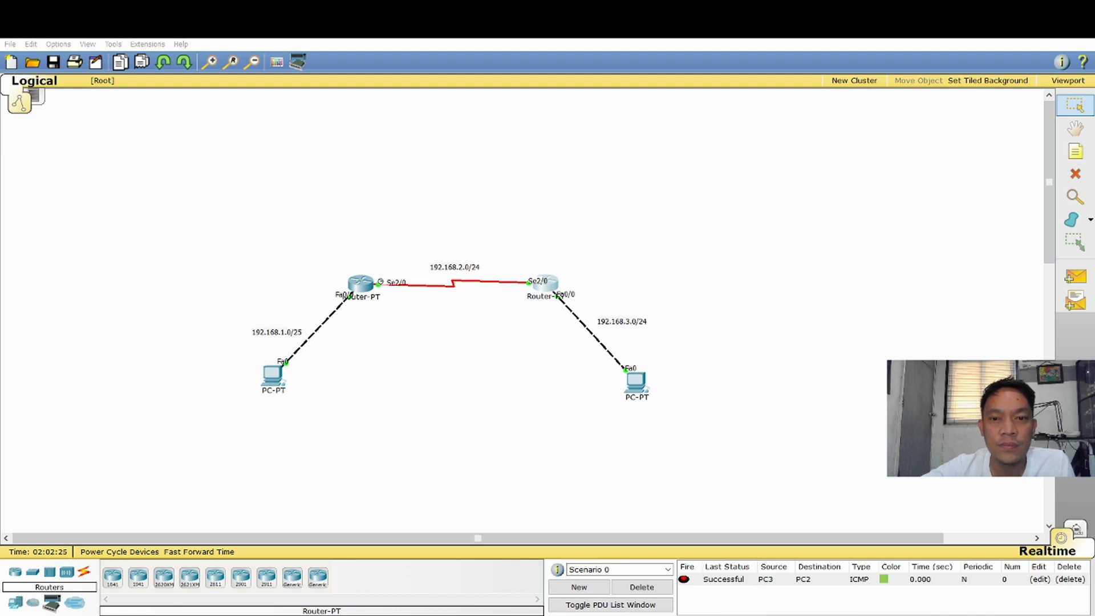
Save the right router's configuration to NVRAM and close its window
key(alt+Tab)
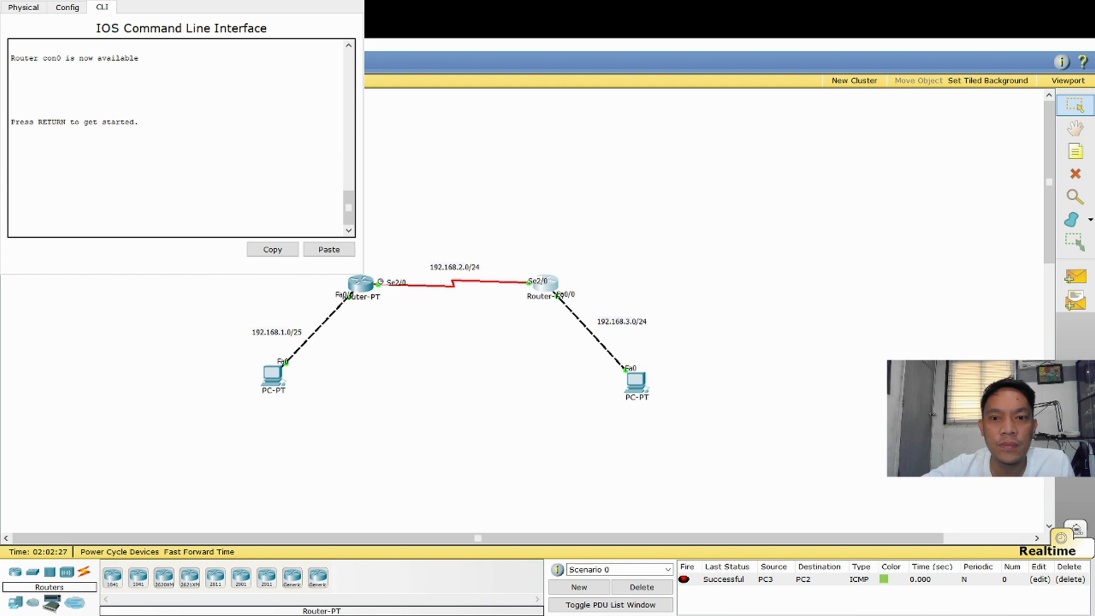
drag(171, 1, 856, 35)
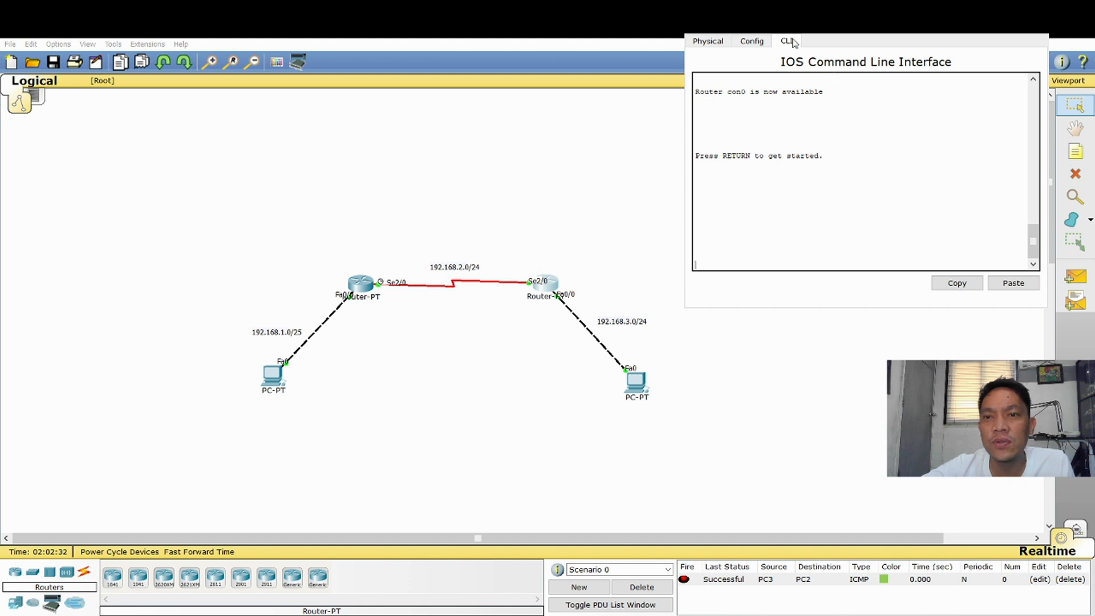
click(751, 43)
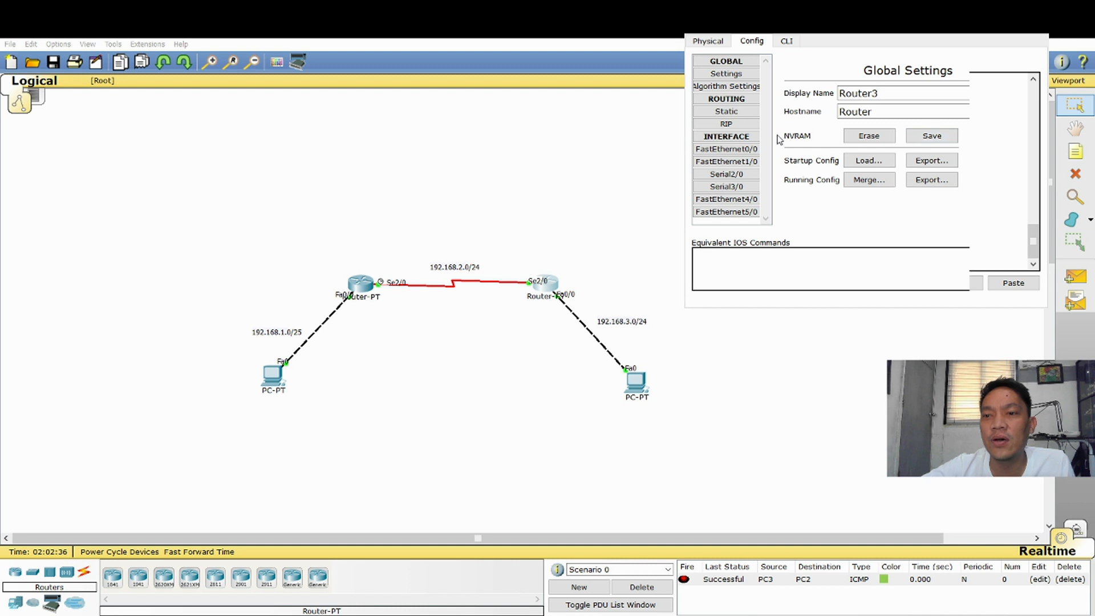
click(931, 138)
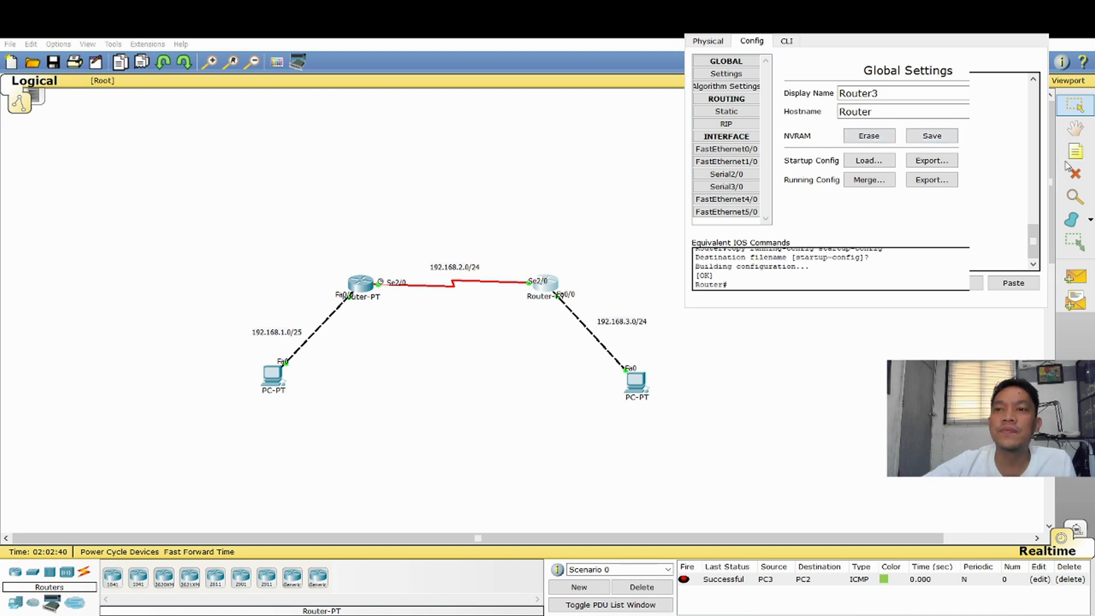
click(1034, 25)
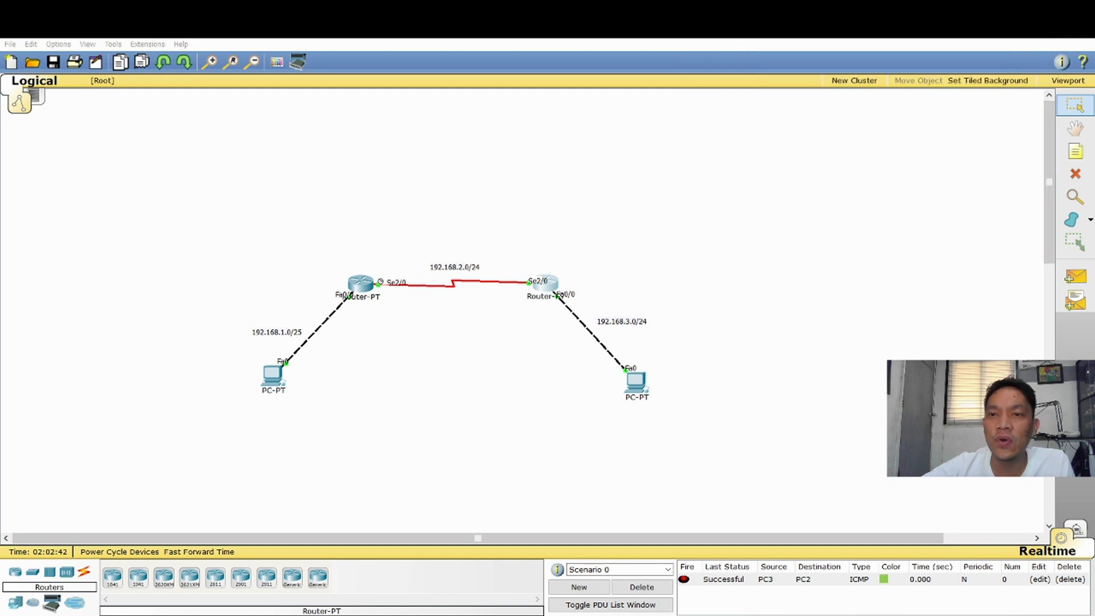